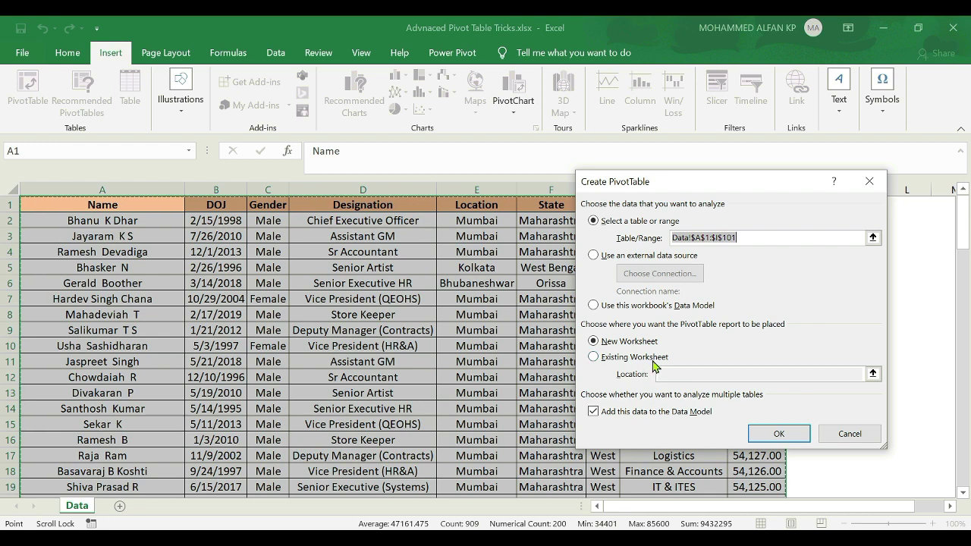
- Create a PivotTable from range Data!$A$1:$I$101 on a new worksheet, adding the data to the Data Model
left_click(779, 433)
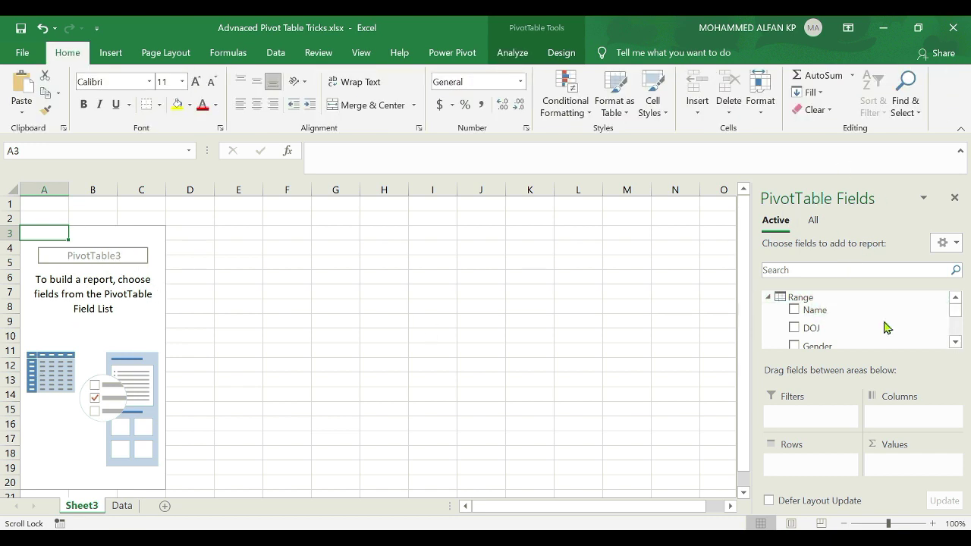
- Examine the column headers on the Data sheet and compare them with the PivotTable field list on Sheet3
left_click(122, 505)
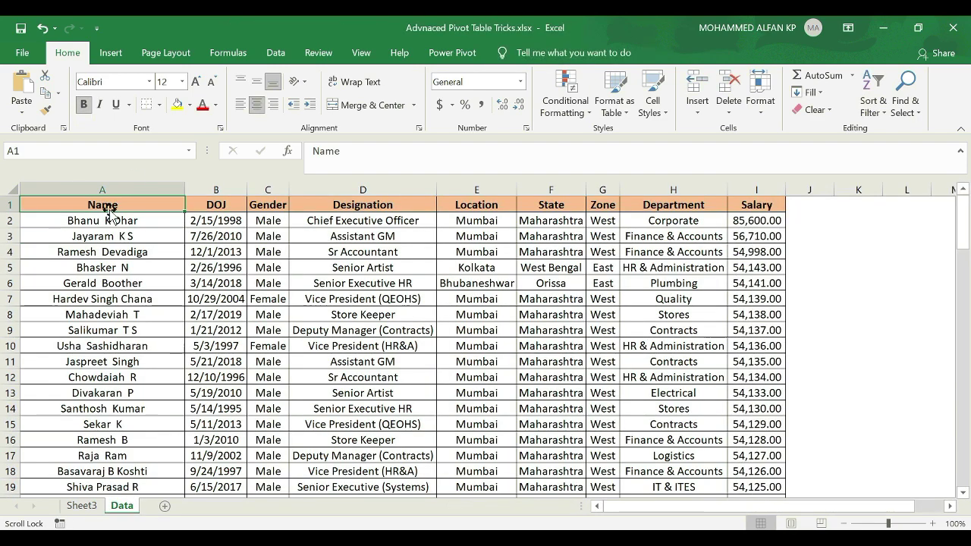
left_click(211, 217)
left_click(280, 203)
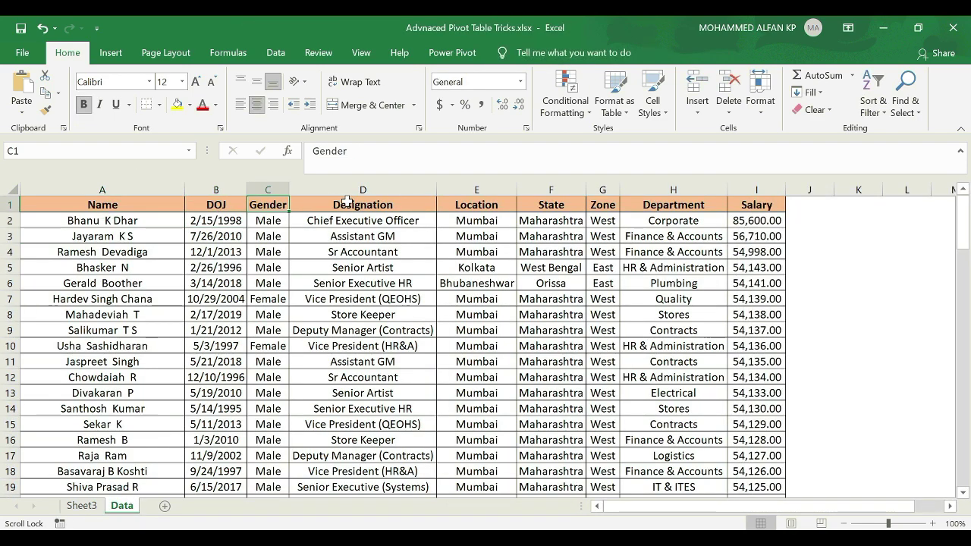
left_click(346, 201)
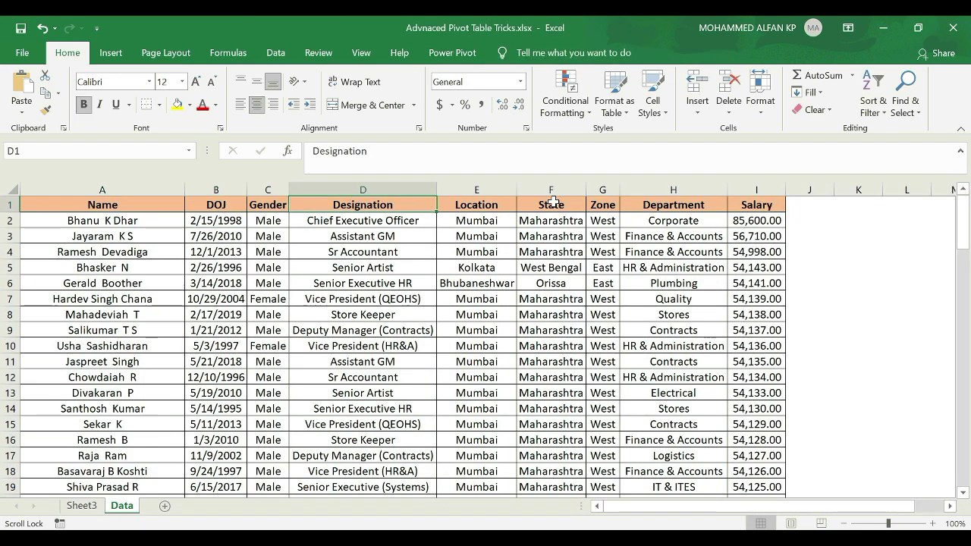
left_click(87, 509)
left_click_drag(953, 319, 957, 331)
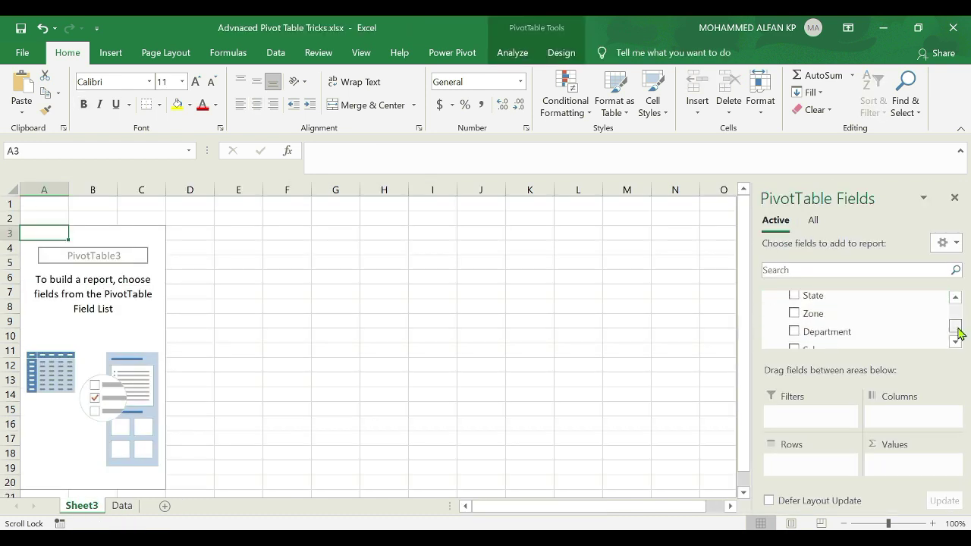
scroll(957, 331, "down", 1)
scroll(954, 329, "up", 3)
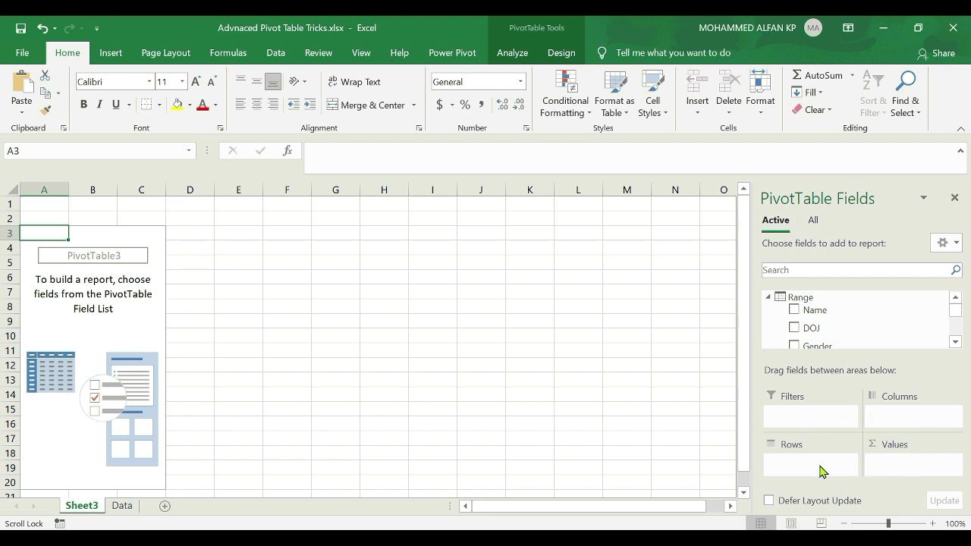
- Add State to the Rows area and Department to the Values area of the PivotTable
scroll(849, 314, "down", 6)
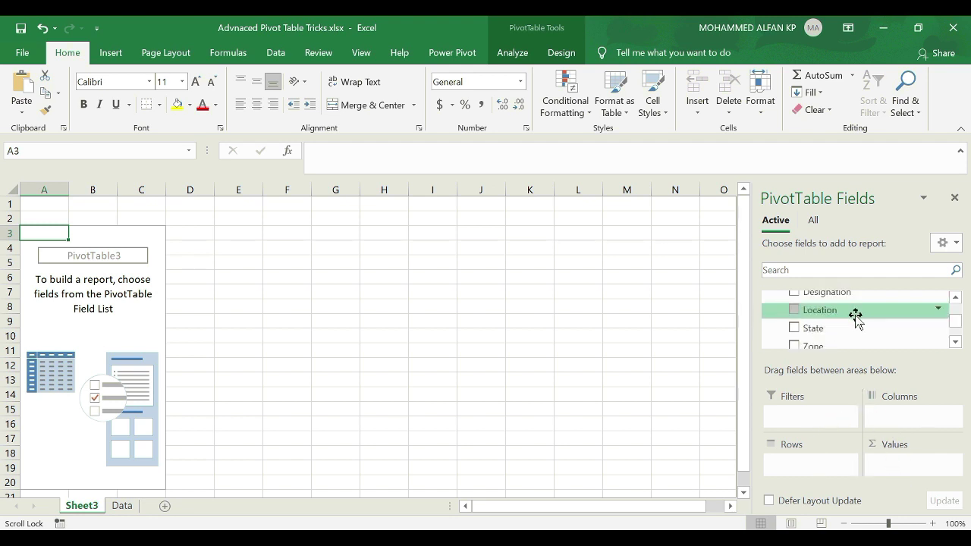
left_click_drag(845, 318, 812, 464)
scroll(850, 342, "down", 1)
left_click_drag(849, 342, 902, 470)
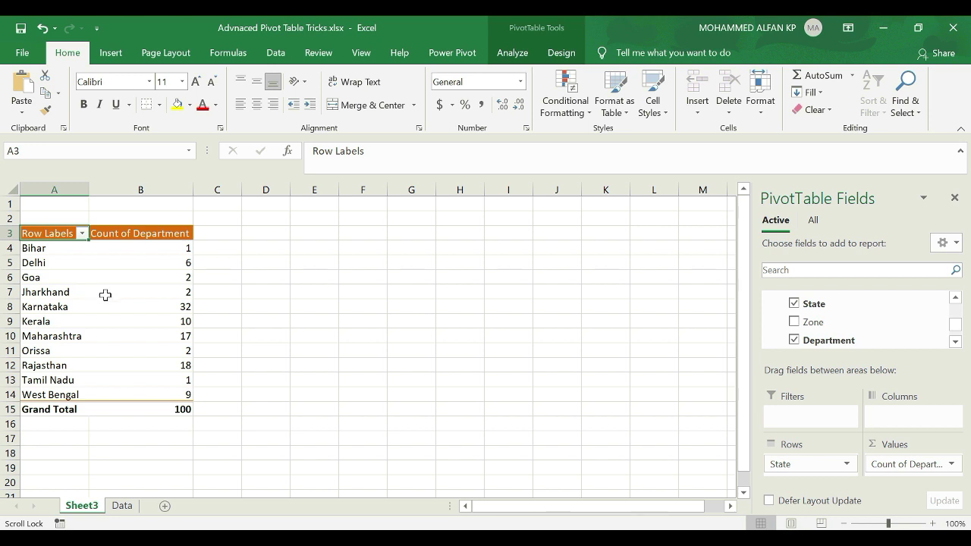
- Try to place a field directly on the PivotTable grid, and remove State and Department from the report
left_click_drag(813, 322, 177, 329)
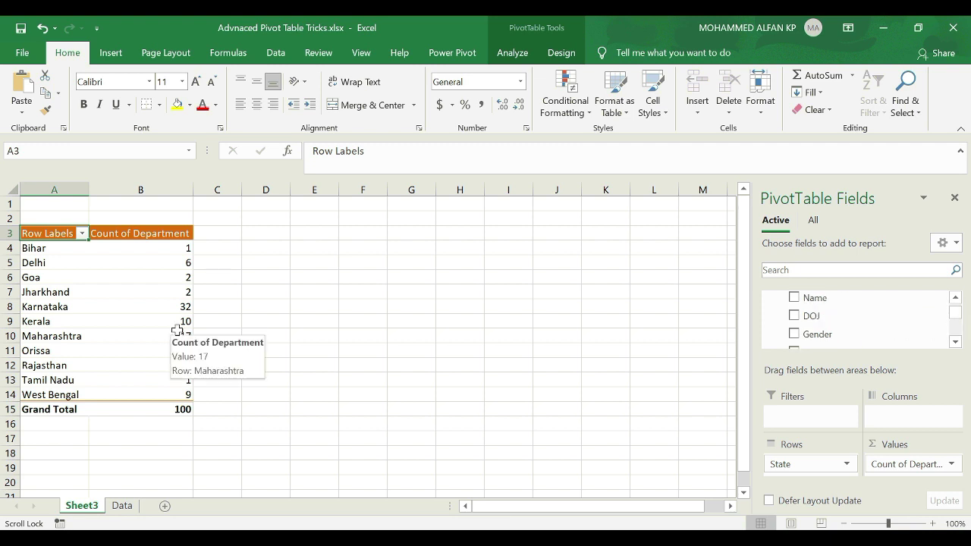
scroll(884, 323, "down", 3)
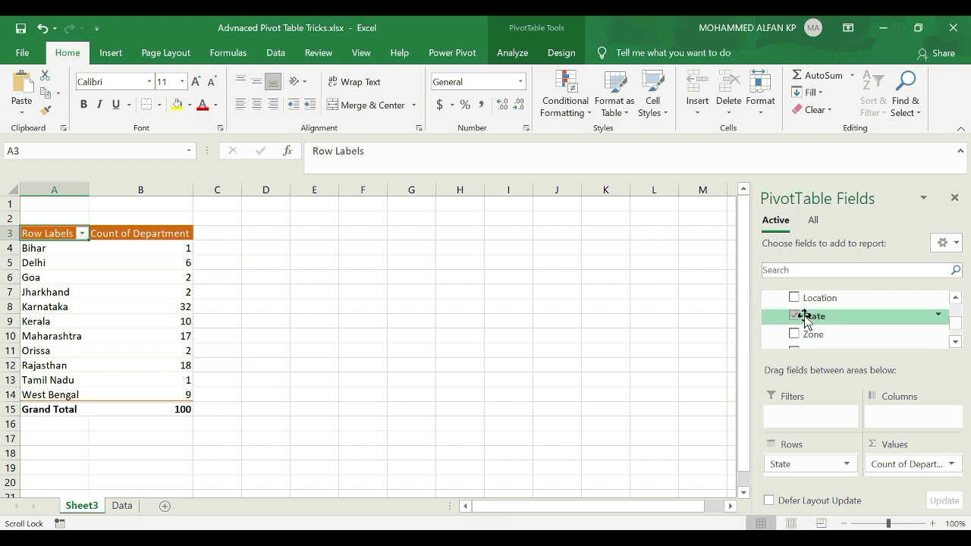
left_click(794, 316)
scroll(801, 317, "down", 1)
left_click(794, 315)
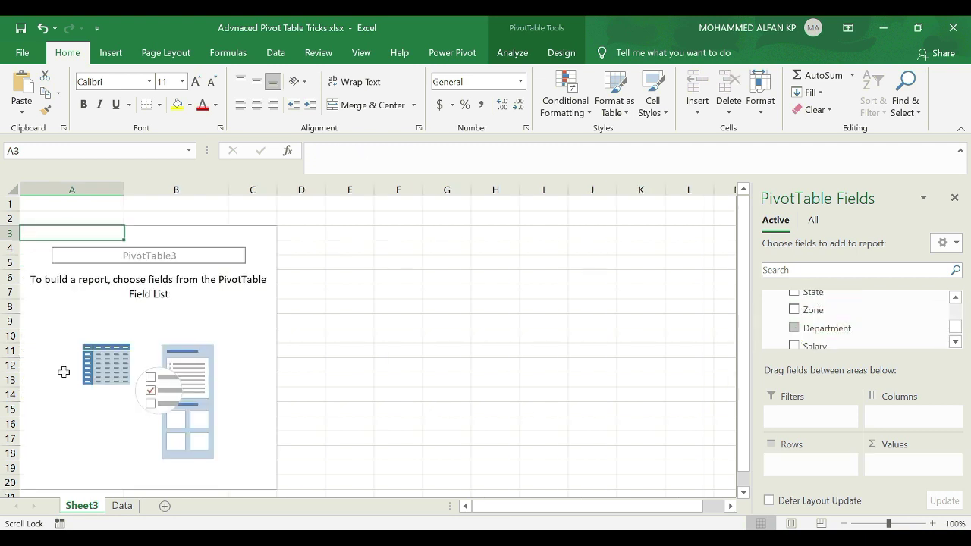
- Enable the Classic PivotTable layout option, which allows arranging fields directly in the grid
left_click(204, 233)
right_click(206, 237)
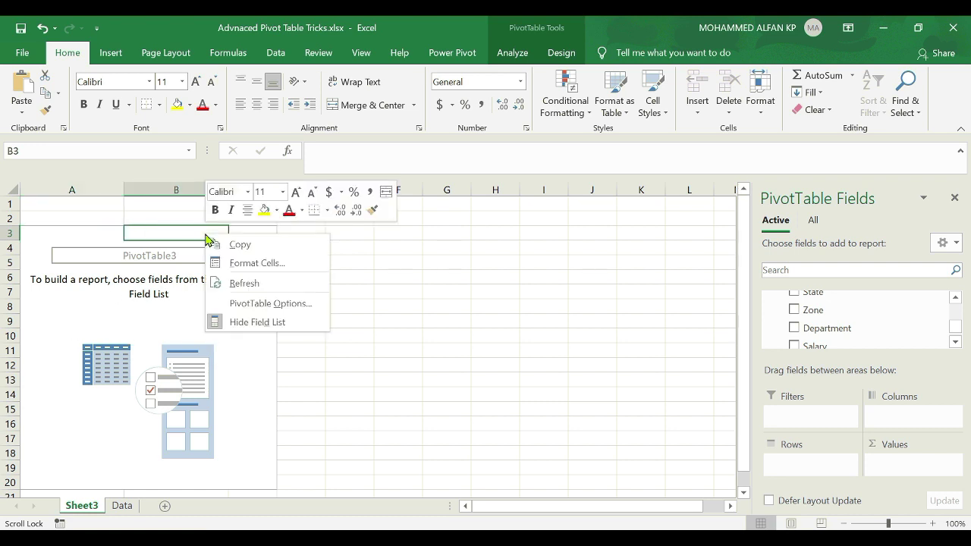
left_click(281, 303)
left_click(394, 168)
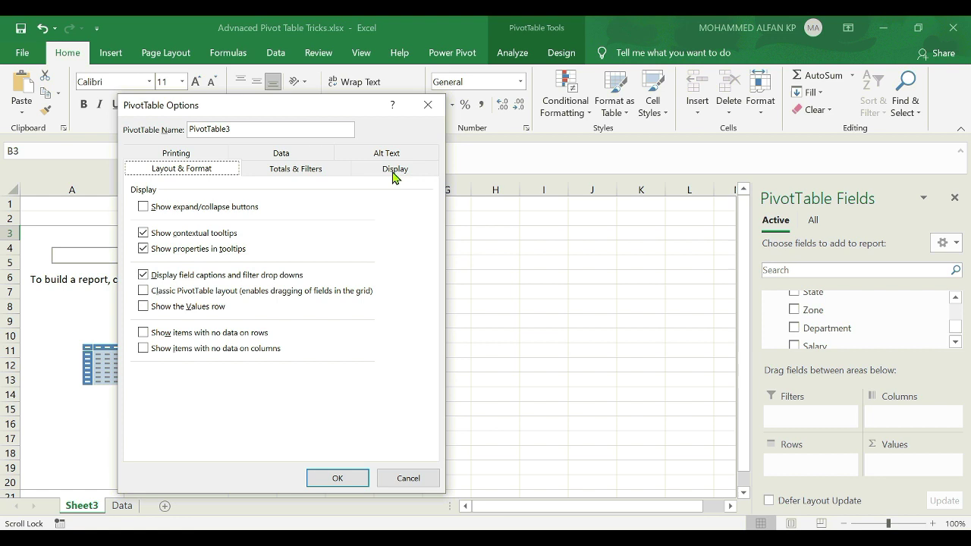
left_click(143, 291)
left_click(322, 478)
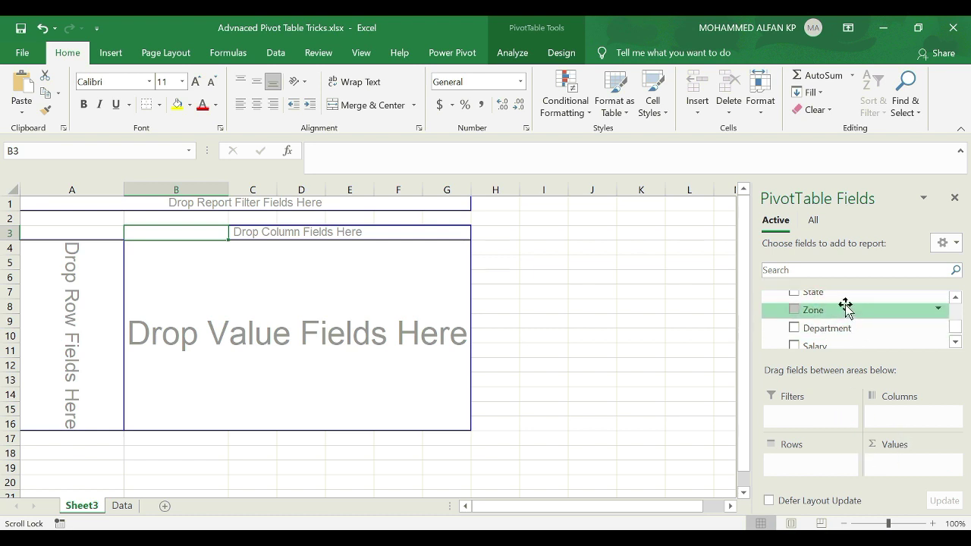
- Place State in the row fields zone and Department in the value fields zone directly on the sheet grid
left_click_drag(844, 294, 78, 296)
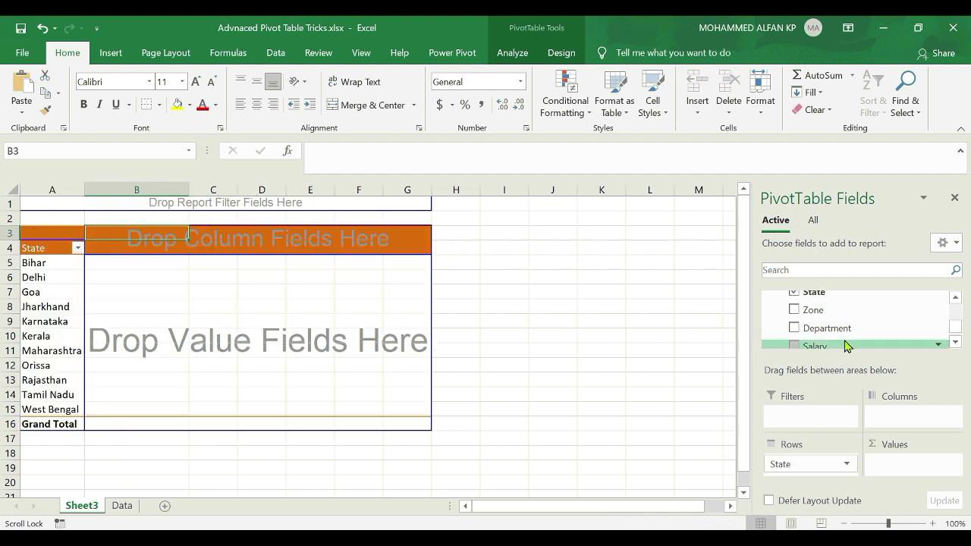
left_click_drag(840, 329, 150, 317)
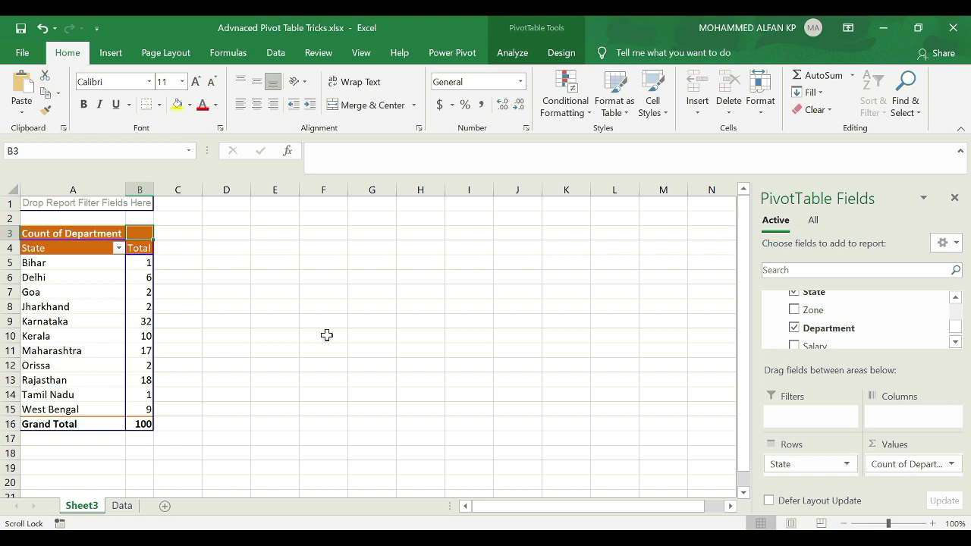
- Look through the PivotTable field list and check it against the columns of the Data sheet
scroll(954, 311, "up", 2)
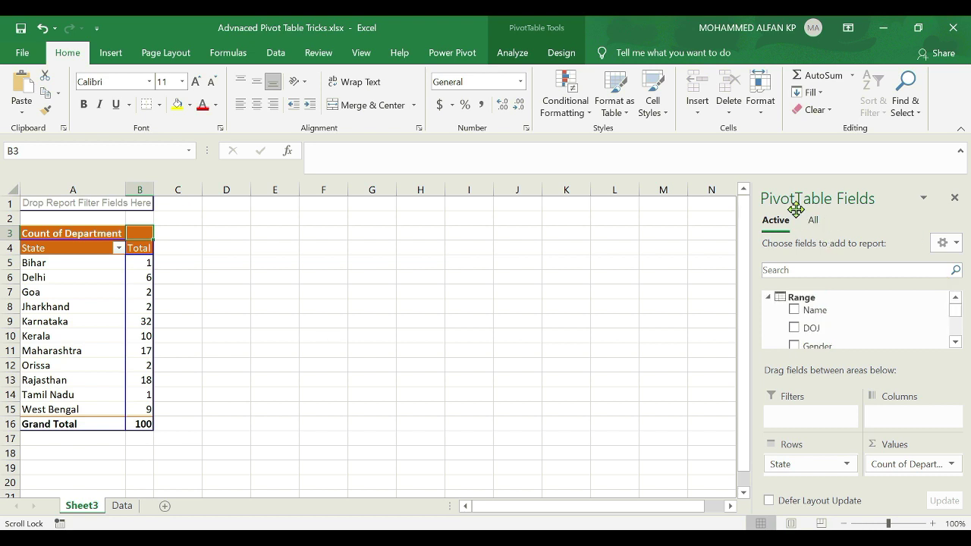
mouse_move(957, 313)
left_mouse_down()
mouse_move(956, 336)
mouse_move(957, 321)
left_mouse_up()
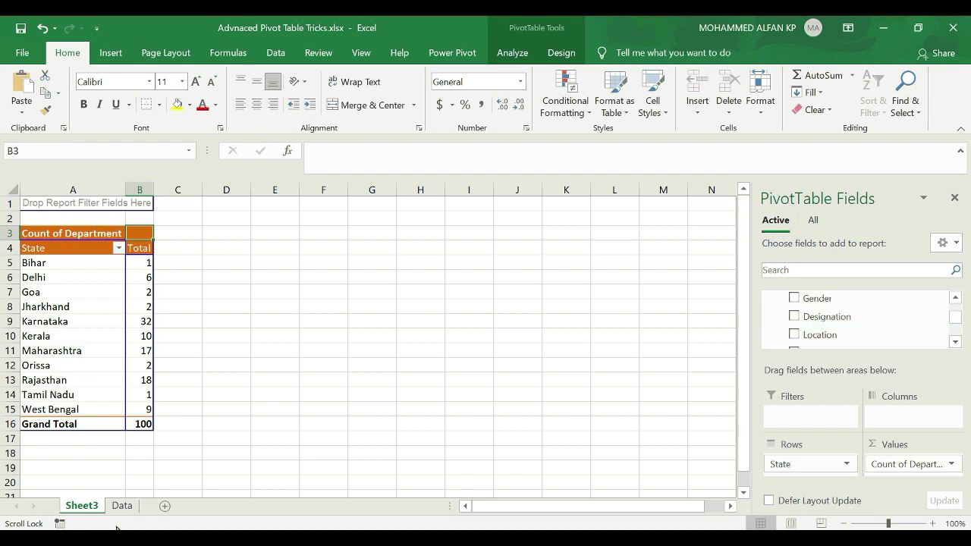
left_click(122, 505)
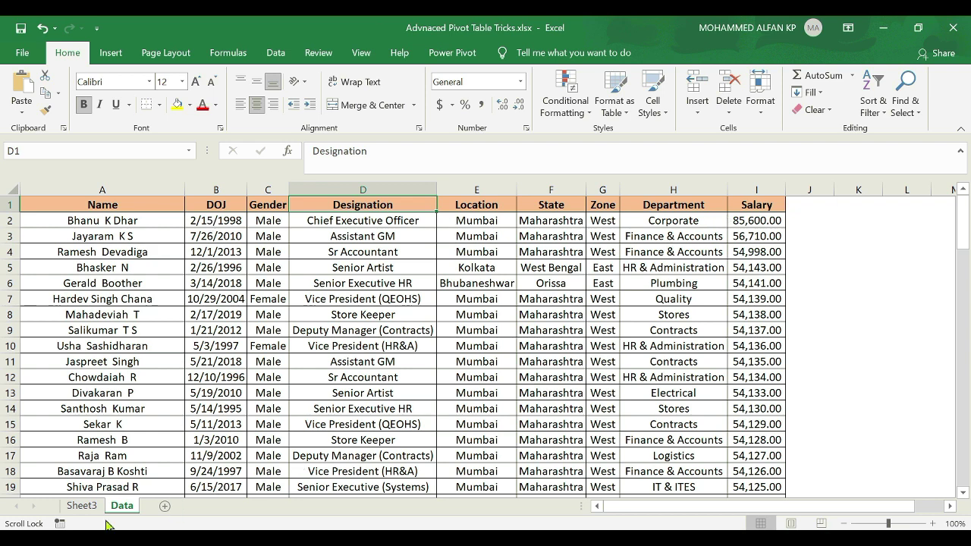
left_click(81, 505)
scroll(953, 318, "up", 1)
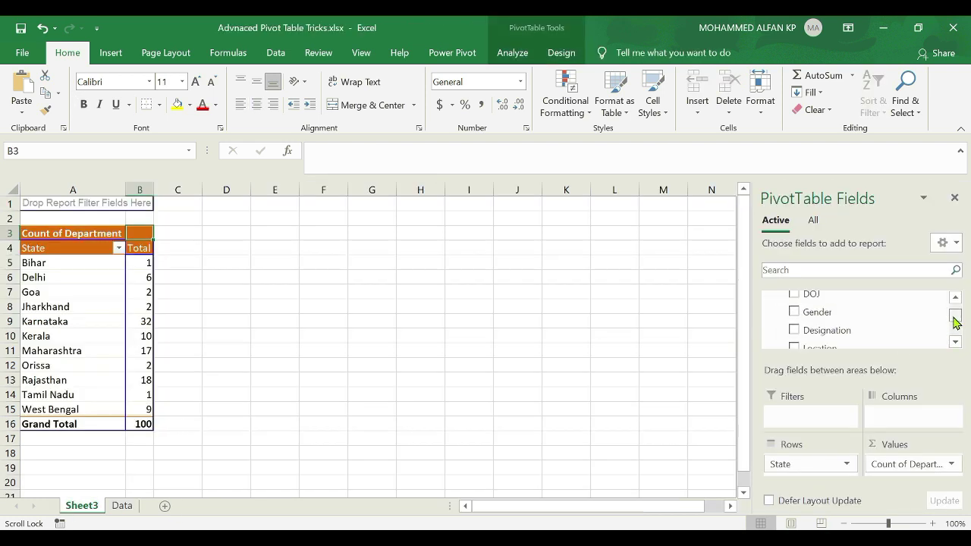
mouse_move(954, 321)
left_mouse_down()
mouse_move(953, 336)
mouse_move(956, 314)
left_mouse_up()
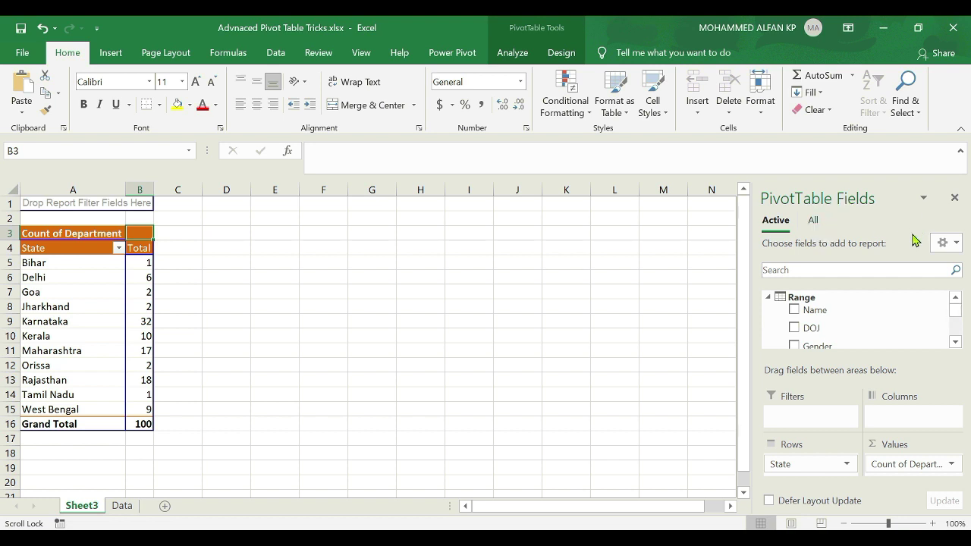
- Switch the PivotTable Fields pane to the side-by-side arrangement and return it to the stacked one
left_click(956, 243)
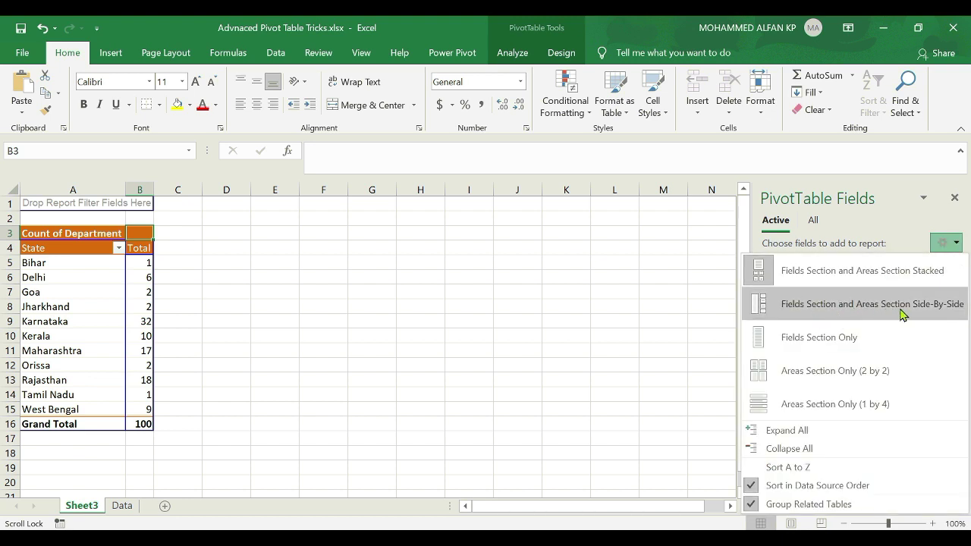
left_click(872, 304)
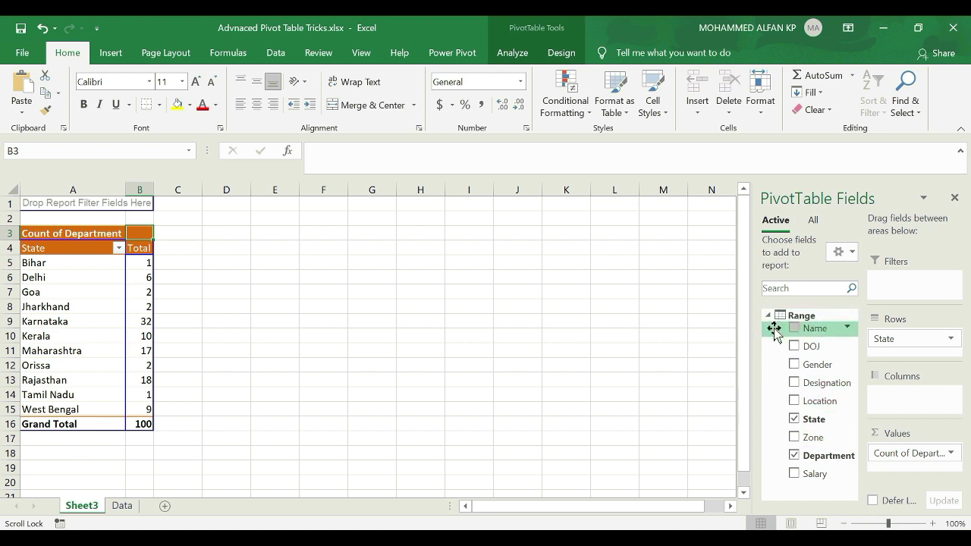
left_click(850, 253)
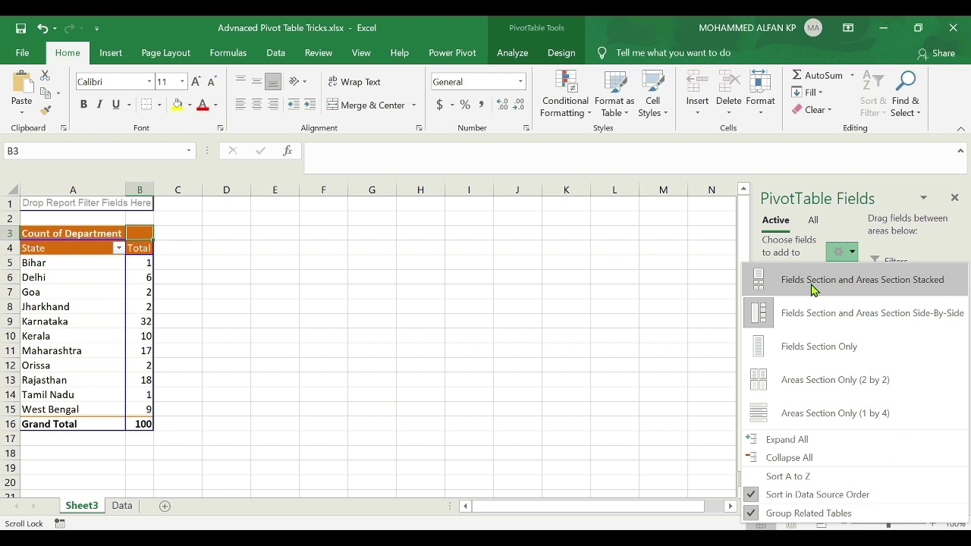
left_click(849, 287)
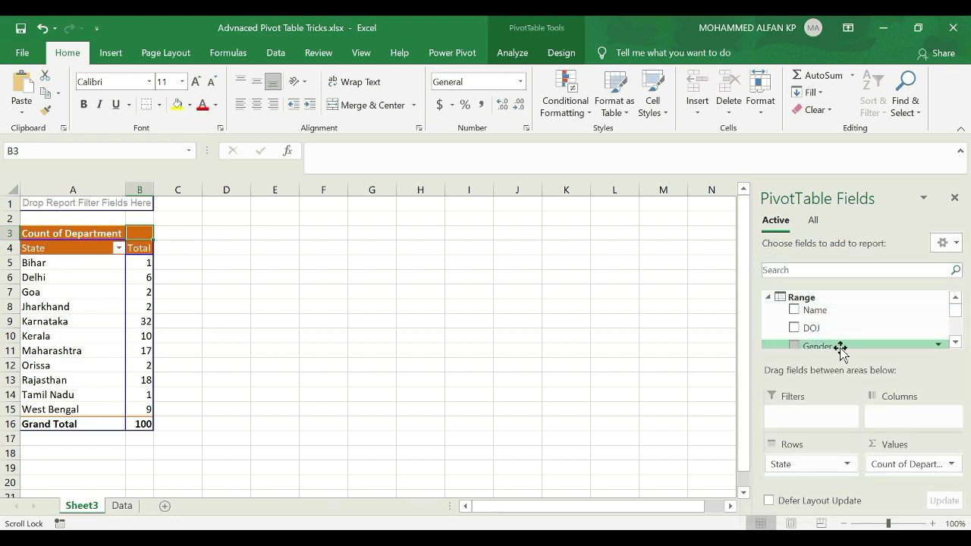
- Set the PivotTable Fields pane to Fields Section and Areas Section Side-By-Side
left_click(955, 342)
left_click(946, 242)
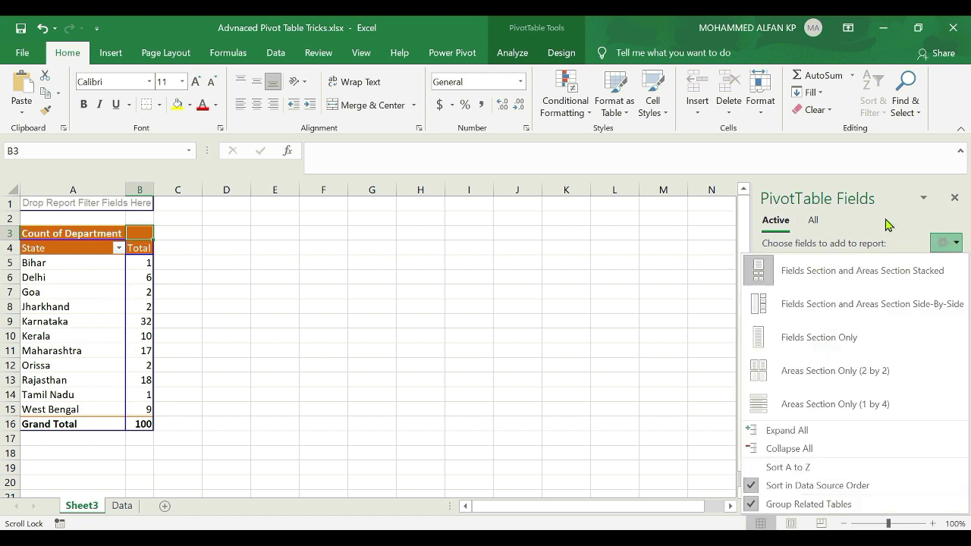
left_click(880, 306)
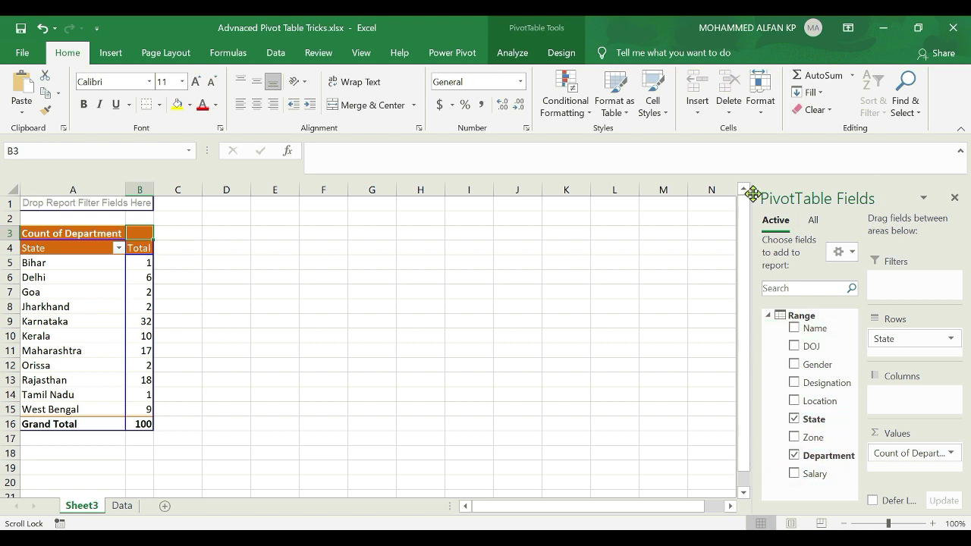
- Undock the PivotTable Fields pane over the sheet and make it taller so the whole field list fits
left_click_drag(753, 194, 593, 202)
left_click_drag(533, 472, 527, 524)
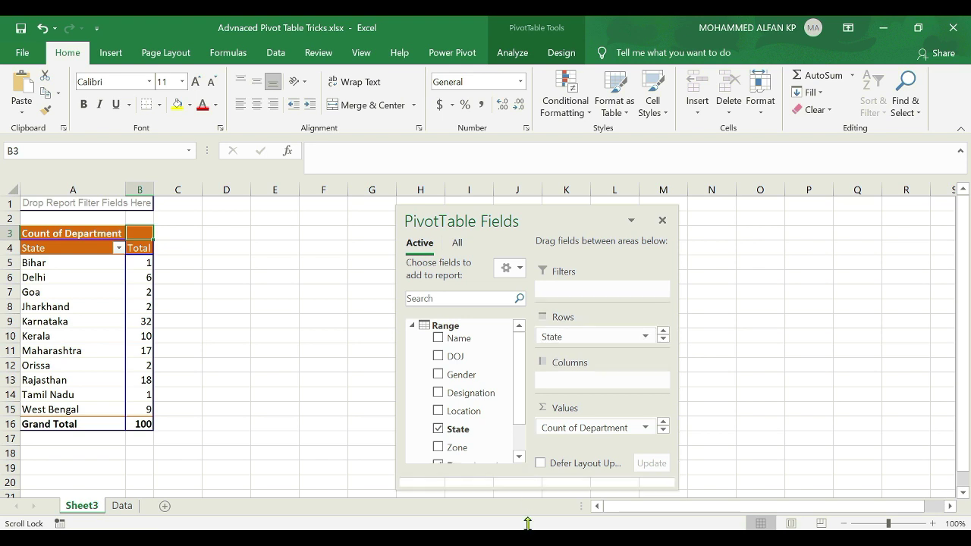
left_click_drag(538, 205, 545, 86)
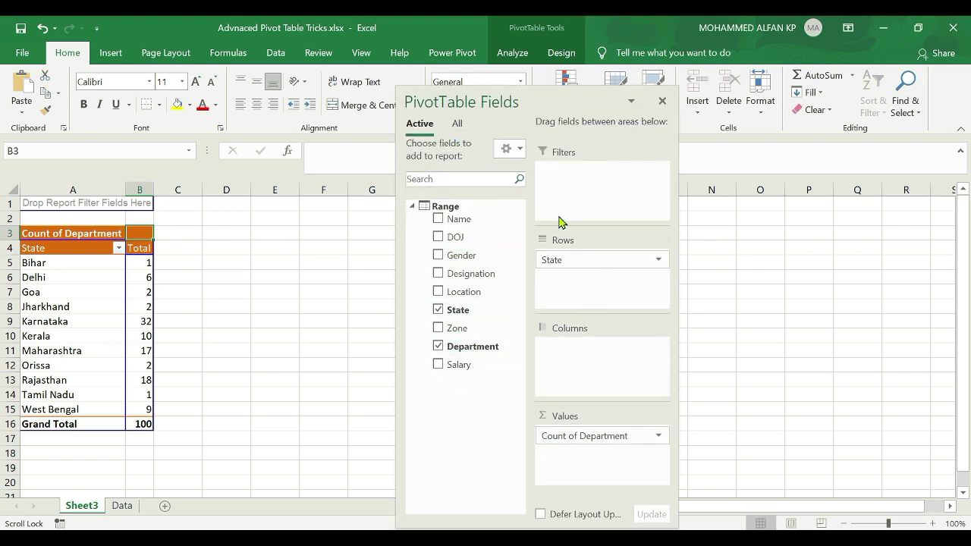
left_click_drag(557, 101, 565, 121)
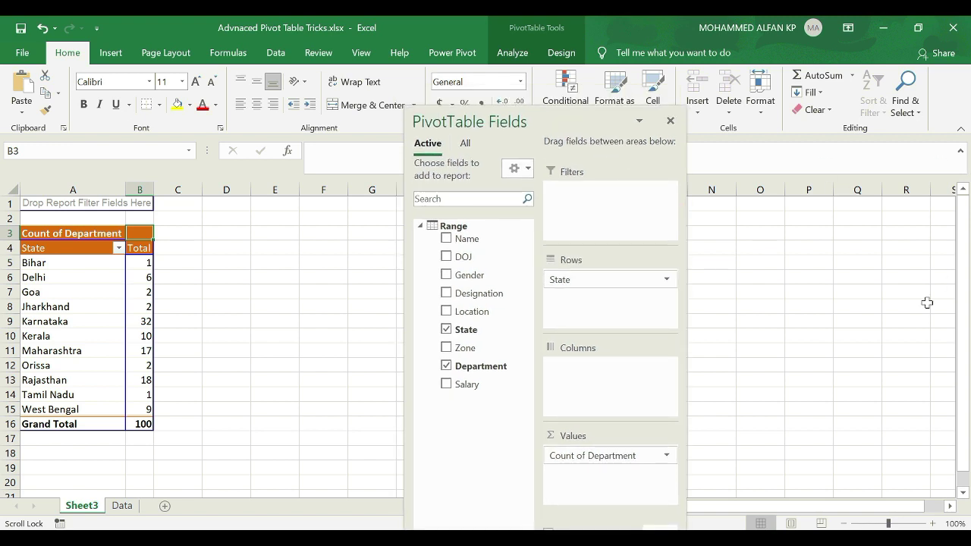
- Dock the PivotTable Fields pane back beside the sheet and widen it slightly
double_click(547, 127)
left_click_drag(752, 343, 721, 336)
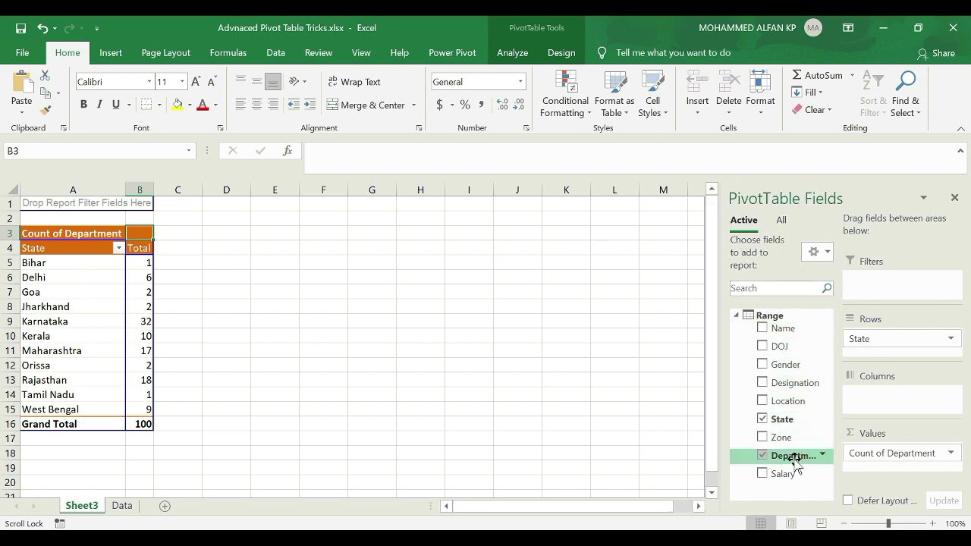
- Check the order of the Name, DOJ and Gender columns on the Data sheet against the field list on Sheet3
key("ctrl+Page_Down")
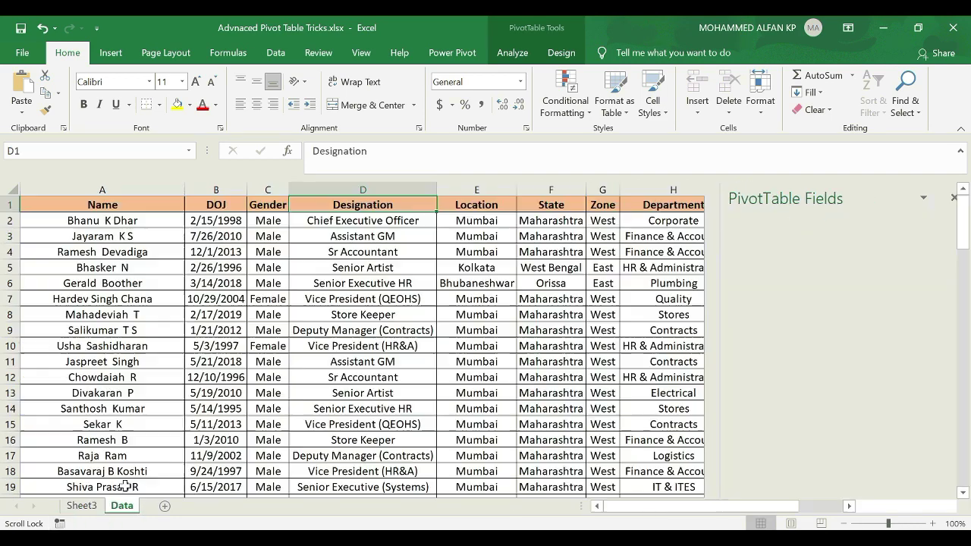
left_click(128, 203)
left_click(215, 204)
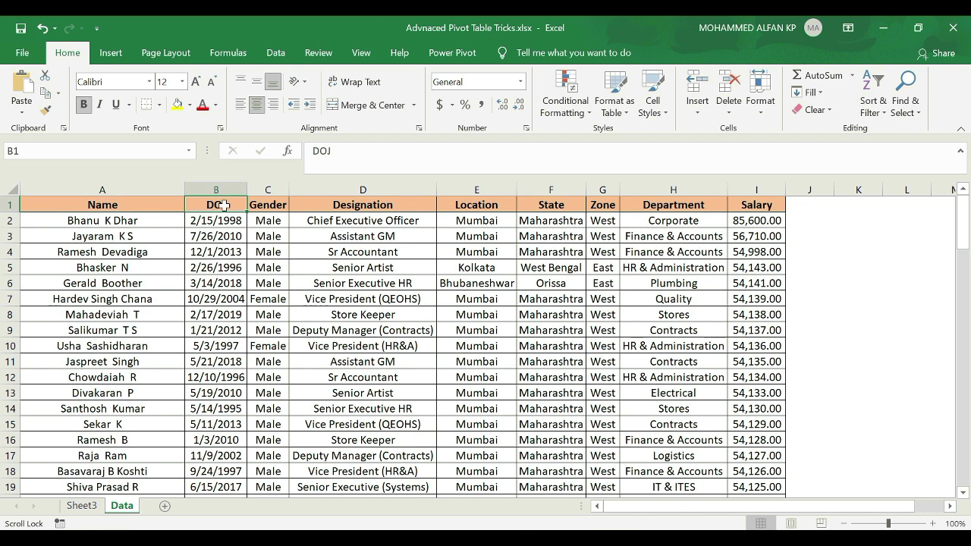
left_click(264, 211)
left_click(82, 506)
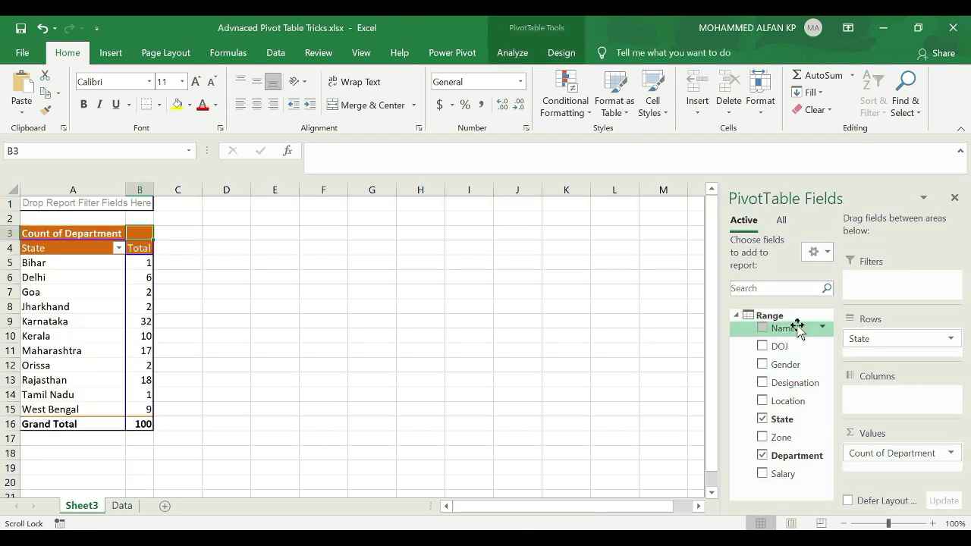
- Sort the fields in the PivotTable Fields list from A to Z
left_click(825, 252)
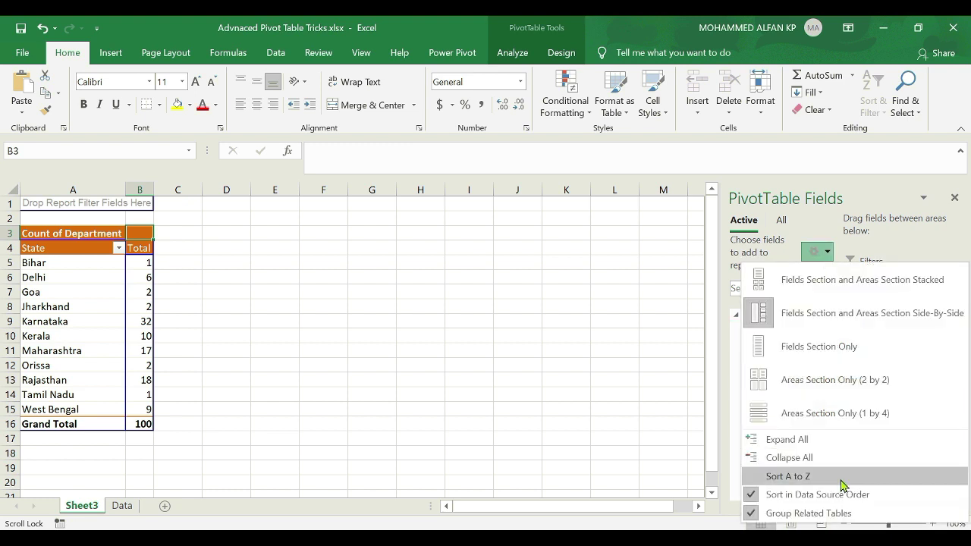
left_click(841, 476)
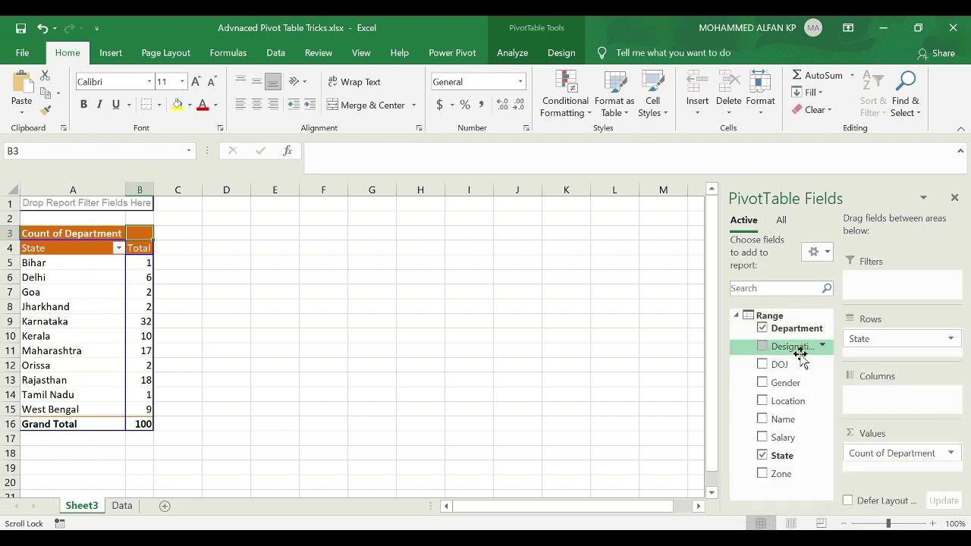
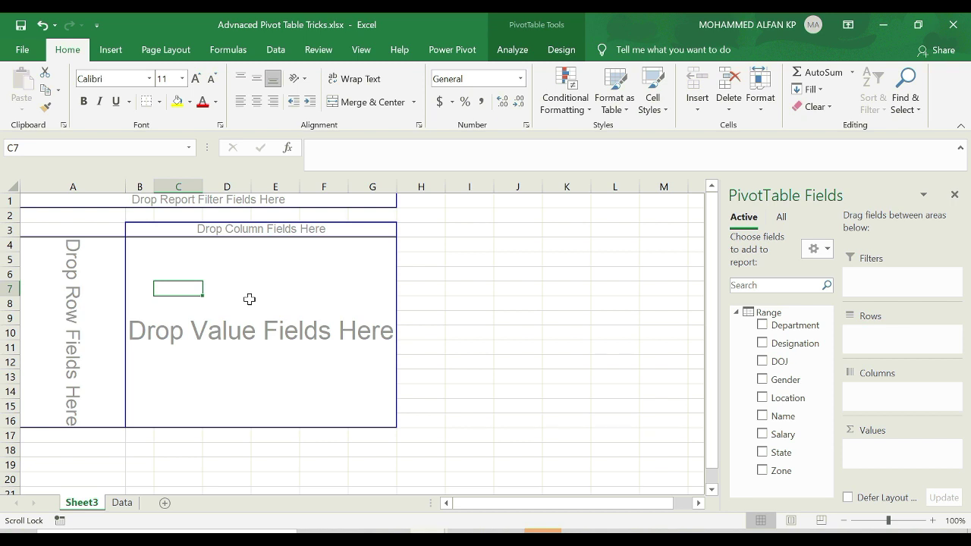
- Place State and Department in the Rows area and add Department to Values as a count
left_click_drag(797, 453, 892, 335)
left_click_drag(785, 335, 873, 352)
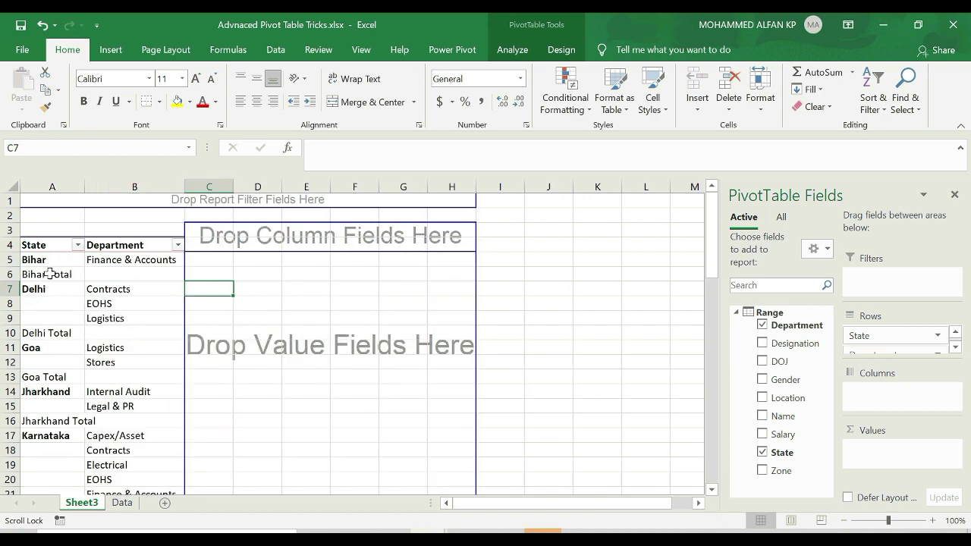
scroll(134, 377, "down", 1)
scroll(124, 290, "up", 1)
scroll(122, 306, "down", 1)
scroll(123, 305, "up", 1)
left_click_drag(793, 328, 884, 460)
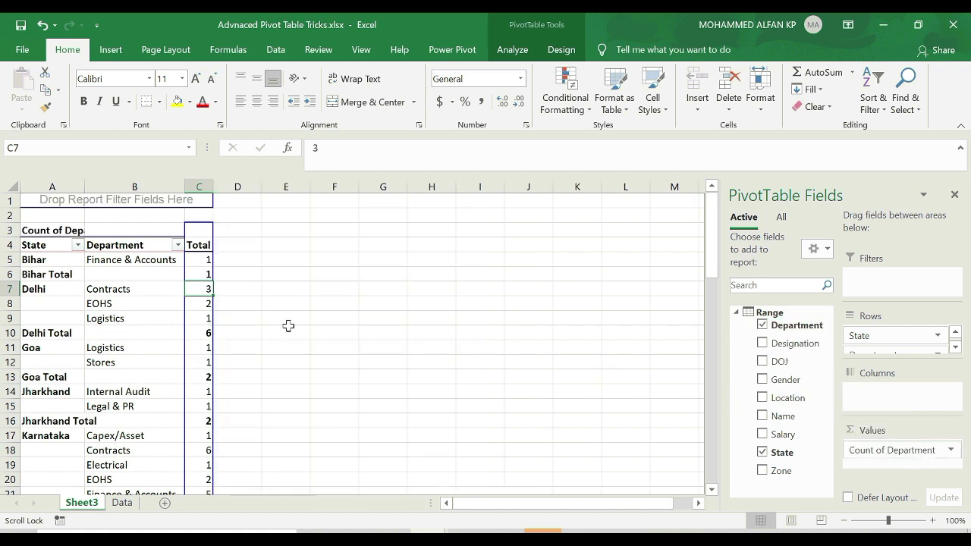
- Examine how the State column is filled for each department row under Bihar, Delhi, Goa and Karnataka
scroll(292, 342, "down", 2)
scroll(295, 345, "up", 2)
left_click(289, 334)
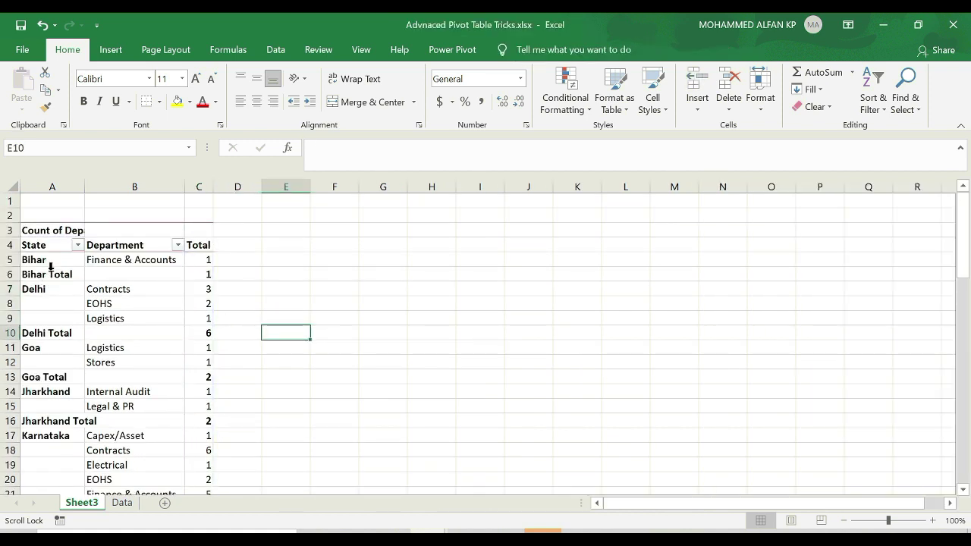
left_click(48, 258)
left_click(114, 262)
left_click(198, 263)
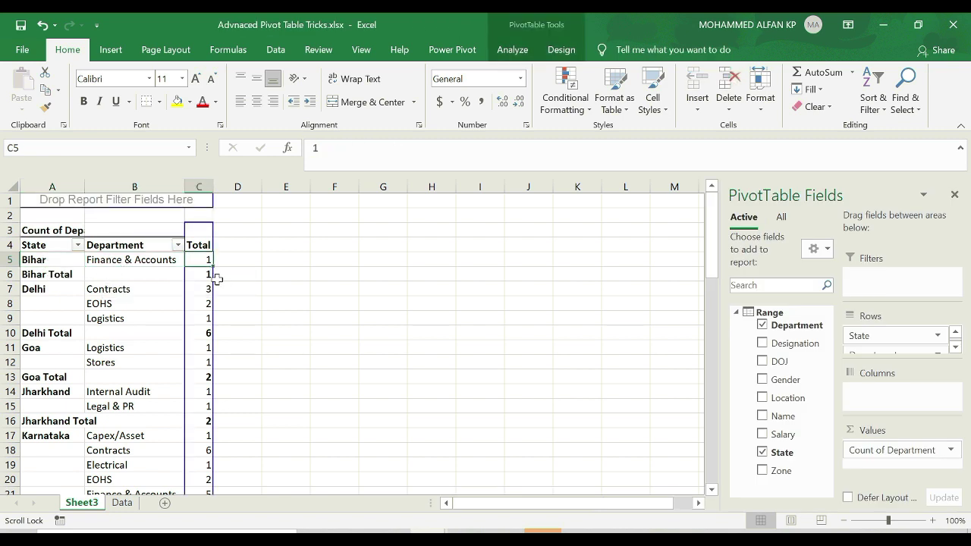
left_click(66, 289)
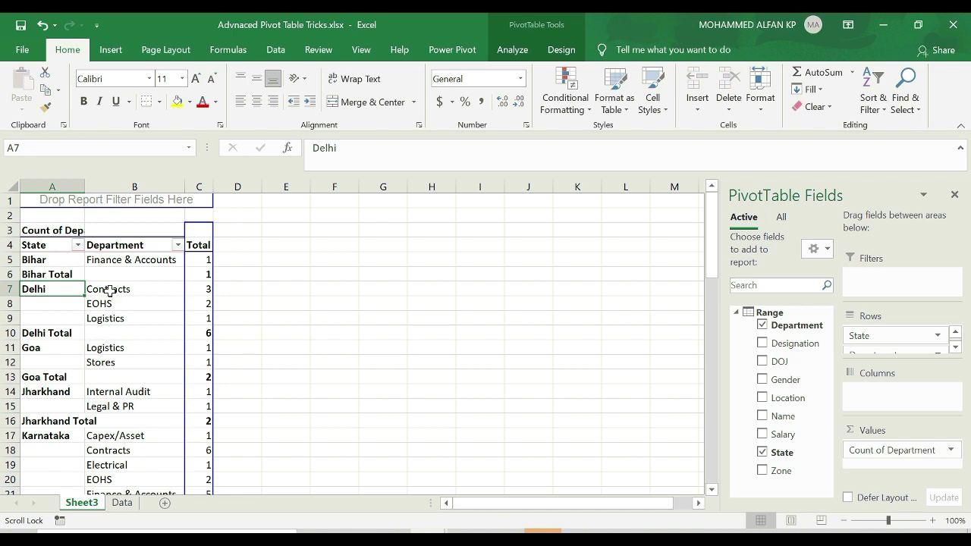
left_click_drag(57, 304, 57, 318)
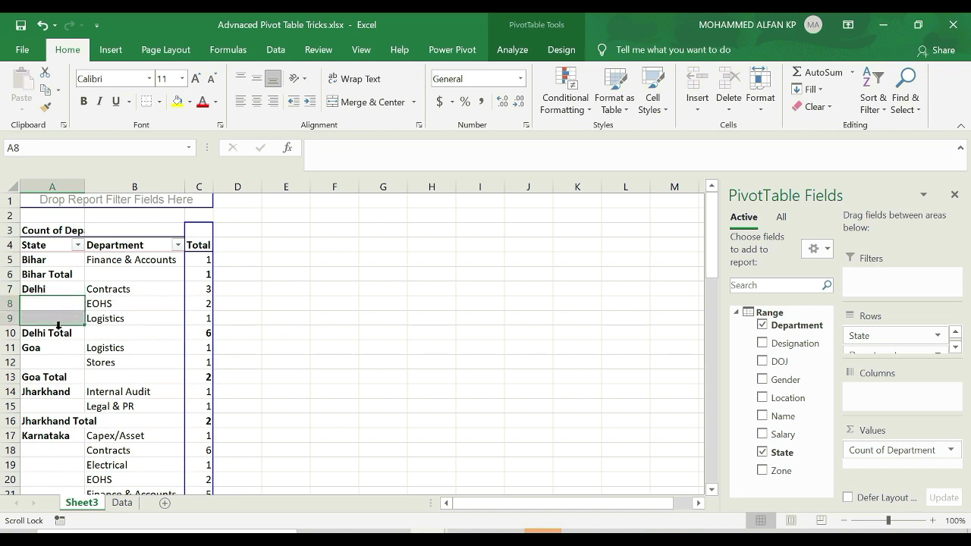
scroll(59, 325, "down", 1)
left_click(54, 329)
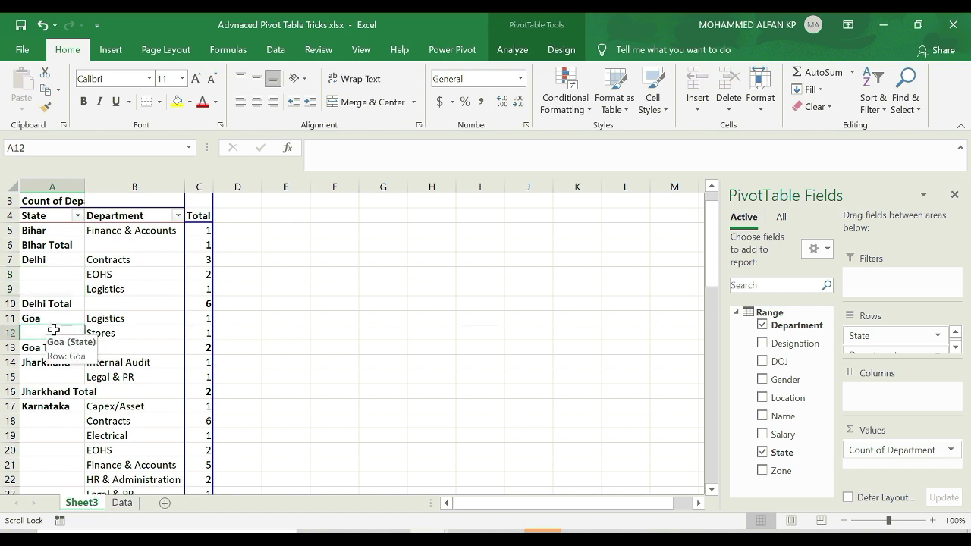
scroll(59, 331, "down", 3)
left_click(55, 275)
left_click_drag(52, 279, 68, 434)
scroll(106, 356, "up", 4)
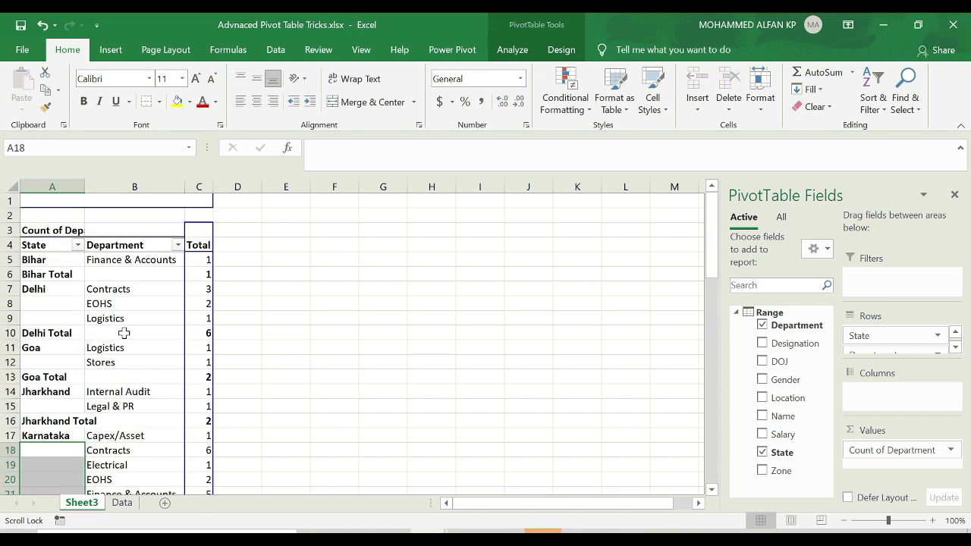
- Try the Repeat All Item Labels report layout, check the State column down the table, and undo the change
left_click(124, 333)
left_click(122, 304)
left_click(558, 51)
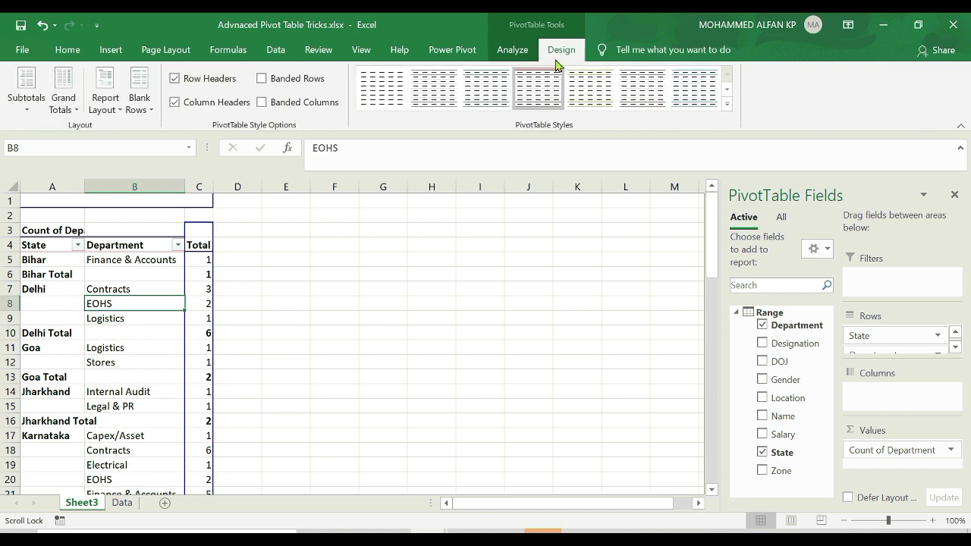
left_click(112, 107)
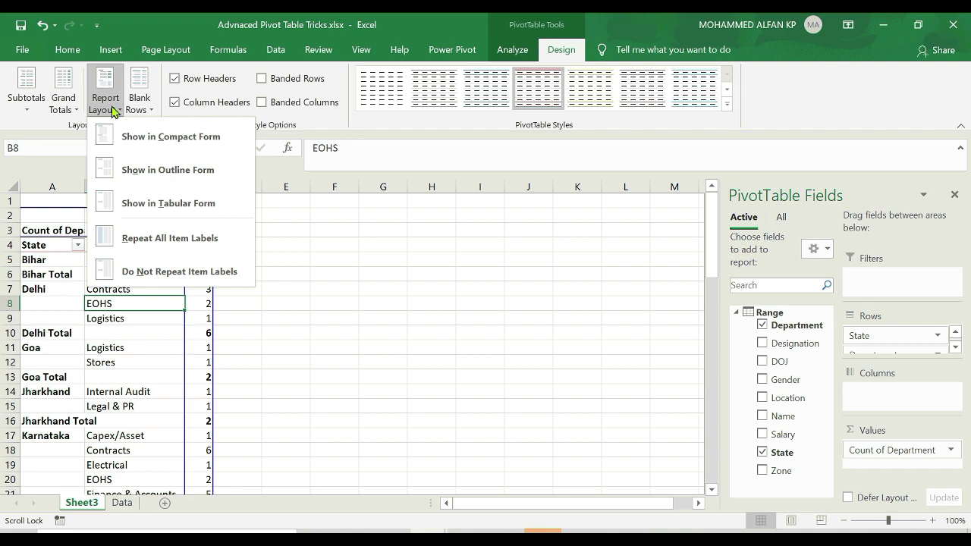
left_click(199, 238)
scroll(75, 364, "down", 5)
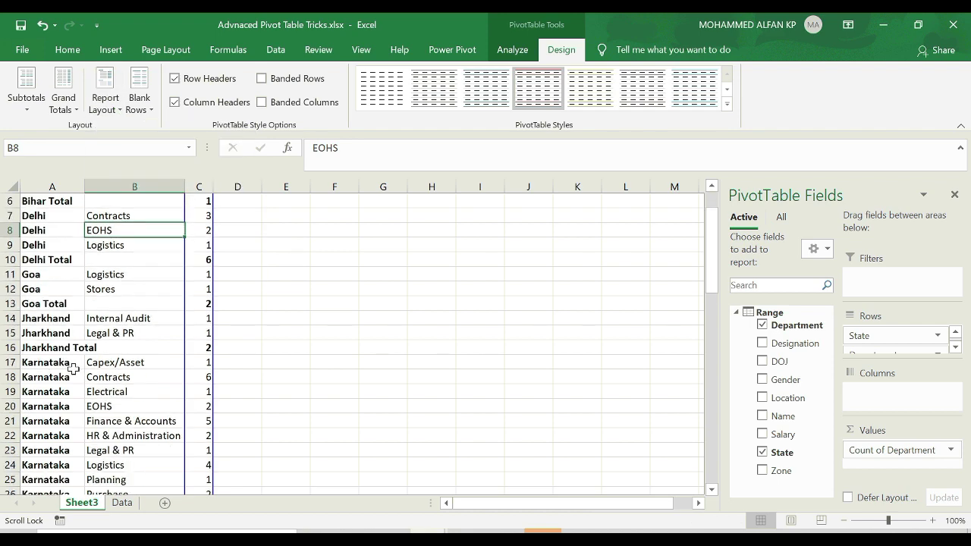
scroll(67, 399, "down", 8)
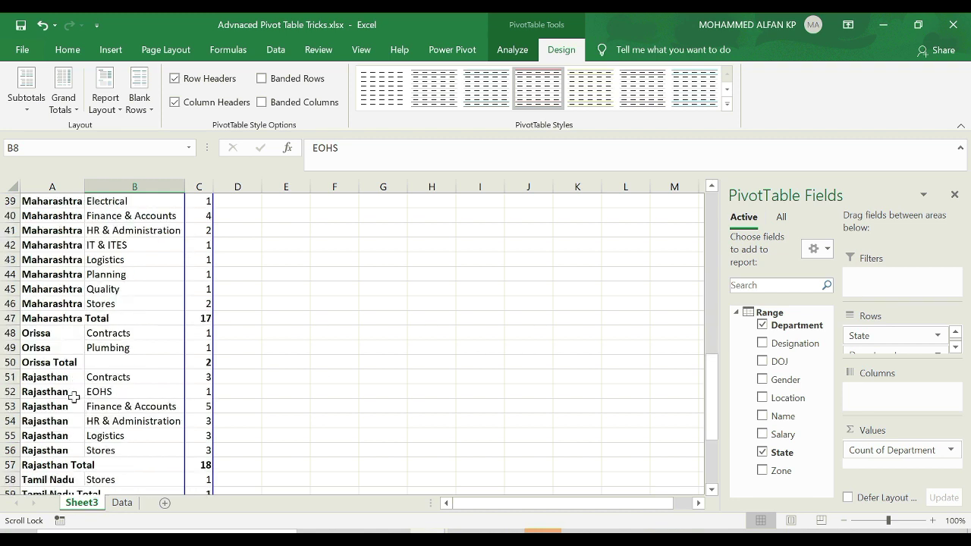
left_click_drag(717, 416, 713, 191)
key("ctrl+z")
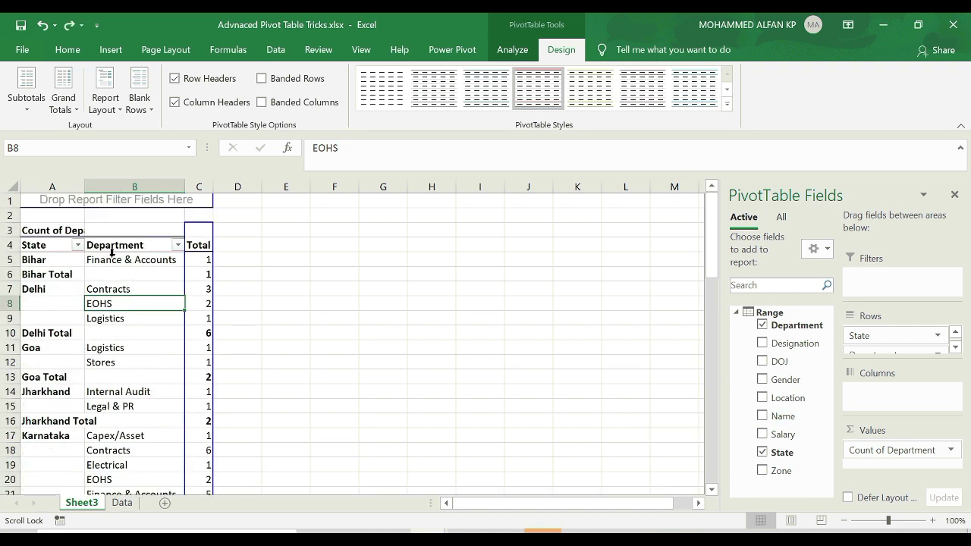
- Enable Merge and center cells with labels in the PivotTable options and apply it
right_click(174, 284)
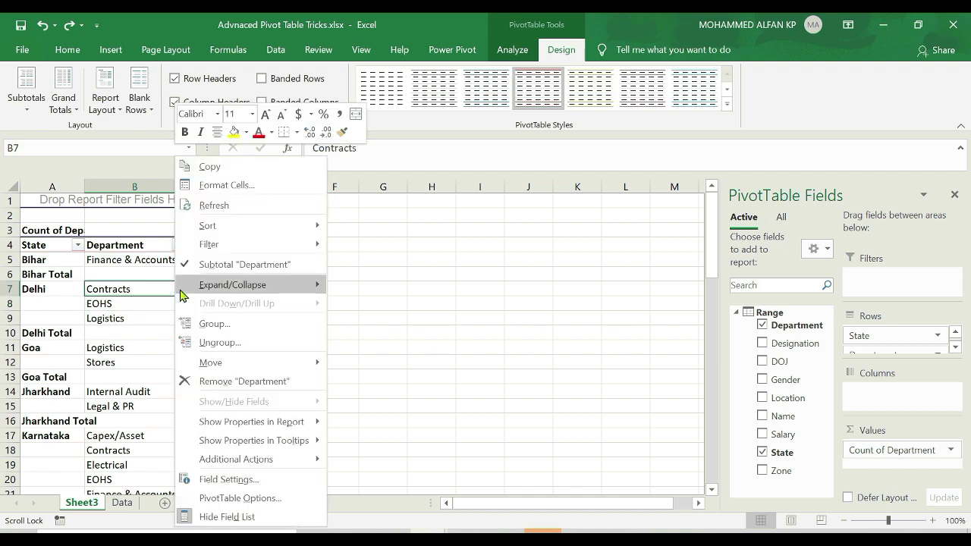
right_click(128, 275)
left_click(219, 496)
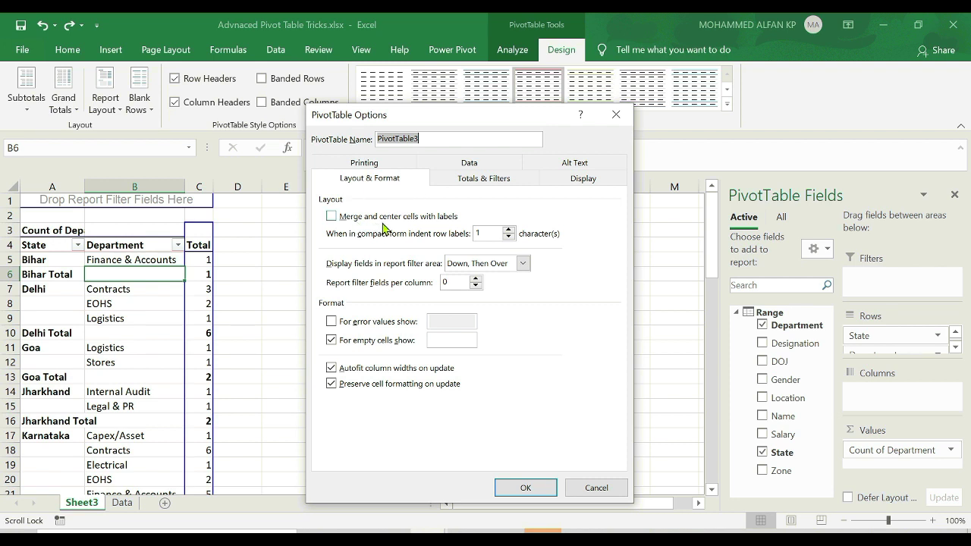
left_click(335, 217)
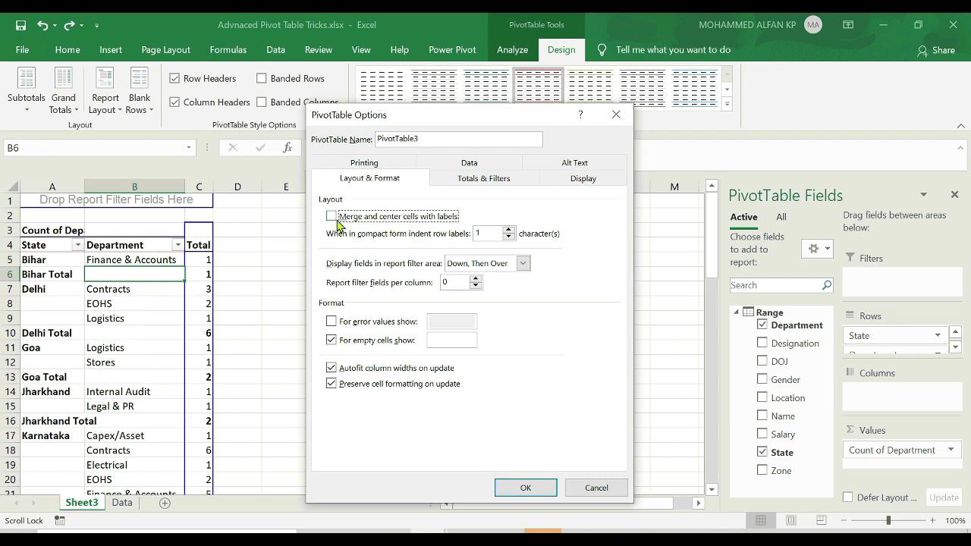
left_click(537, 490)
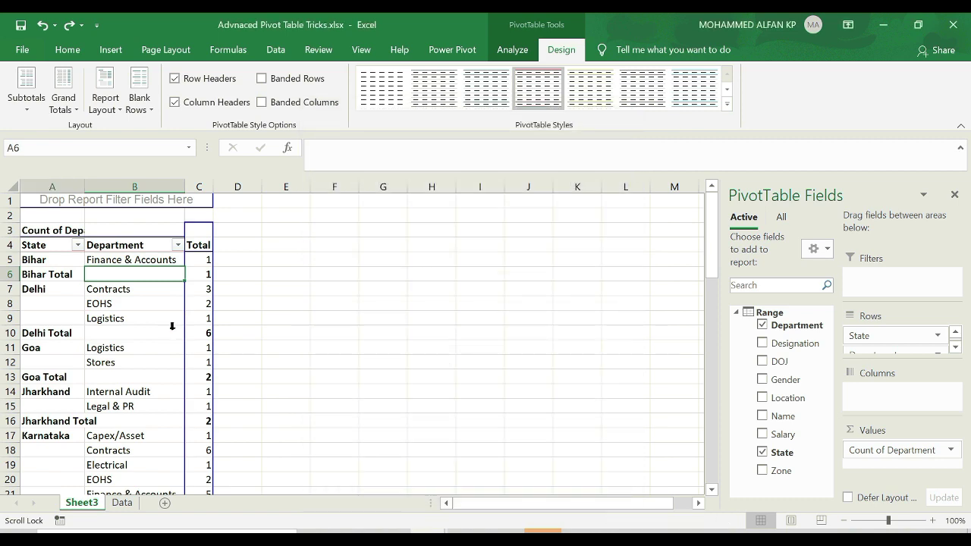
- Examine the State label cells down the PivotTable, from Delhi through Karnataka, Kerala and Maharashtra
scroll(65, 302, "down", 3)
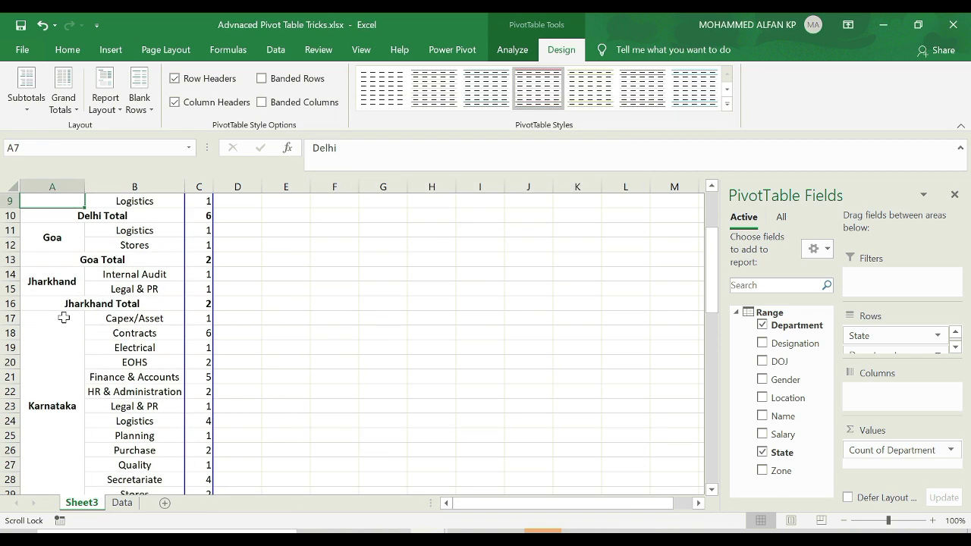
left_click(38, 318)
scroll(78, 295, "up", 3)
left_click(79, 296)
scroll(79, 299, "down", 2)
left_click(80, 311)
scroll(80, 311, "down", 2)
left_click(80, 337)
scroll(82, 353, "down", 3)
left_click(82, 357)
scroll(78, 364, "down", 3)
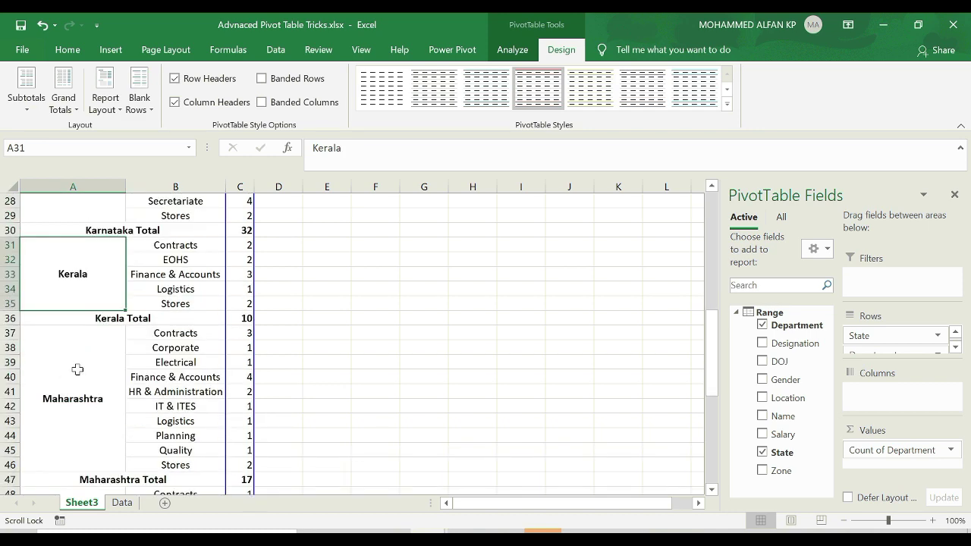
left_click(79, 371)
scroll(155, 345, "up", 3)
scroll(166, 339, "up", 7)
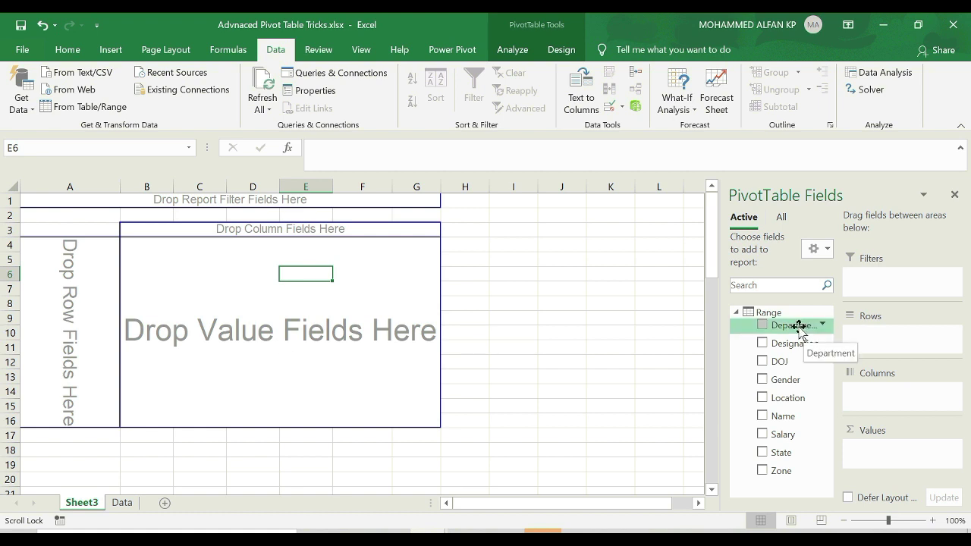
- Build a PivotTable layout with Department as rows, the count of Department as values and Zone as columns
left_click_drag(799, 332, 76, 281)
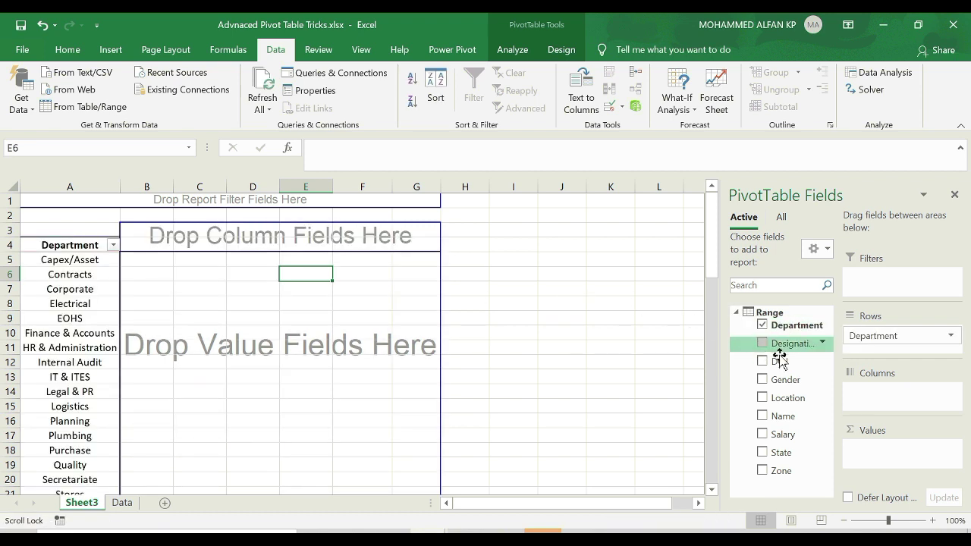
left_click_drag(805, 322, 151, 344)
left_click_drag(792, 470, 150, 235)
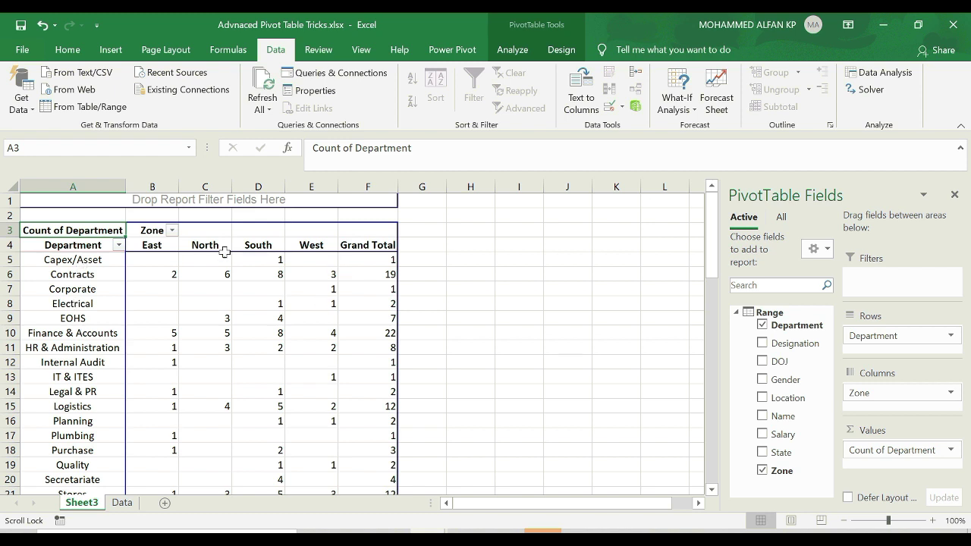
- Apply Filter from empty cell G4 beside Grand Total to add filter arrows to the zone headings, and try East's arrow
left_click(161, 245)
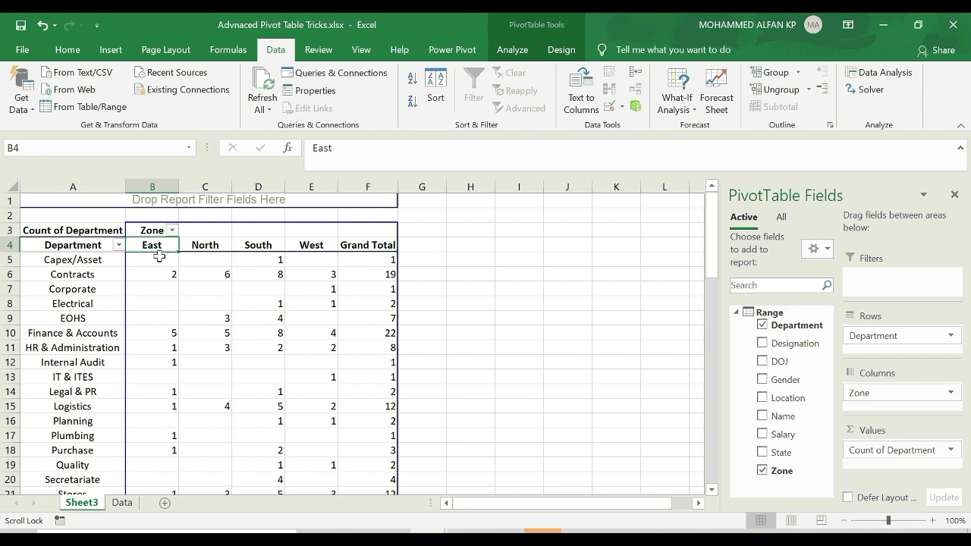
left_click_drag(152, 245, 368, 245)
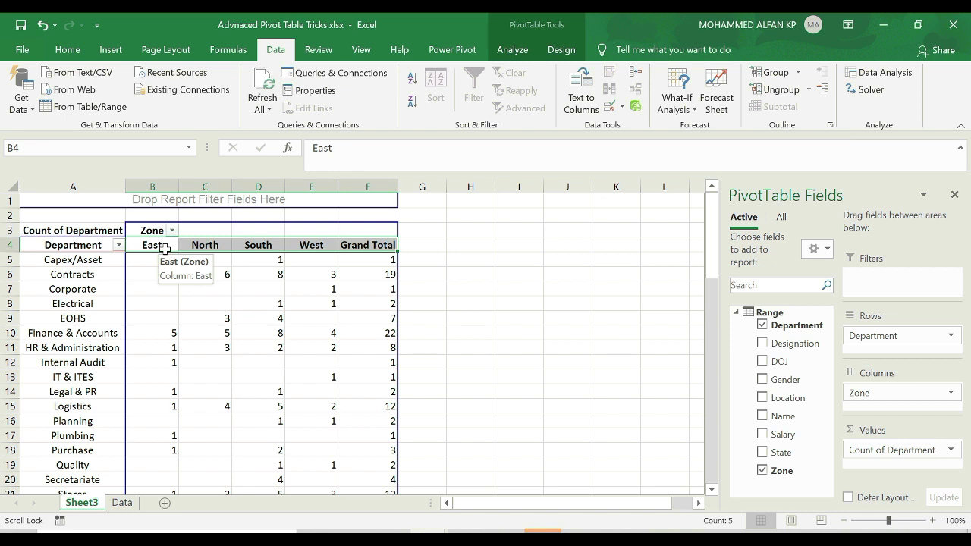
left_click(409, 245)
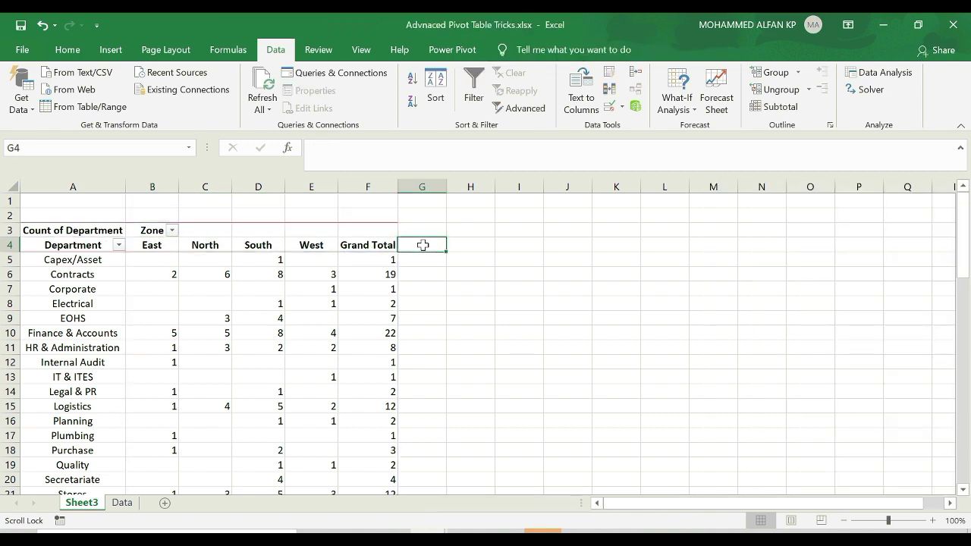
left_click(471, 112)
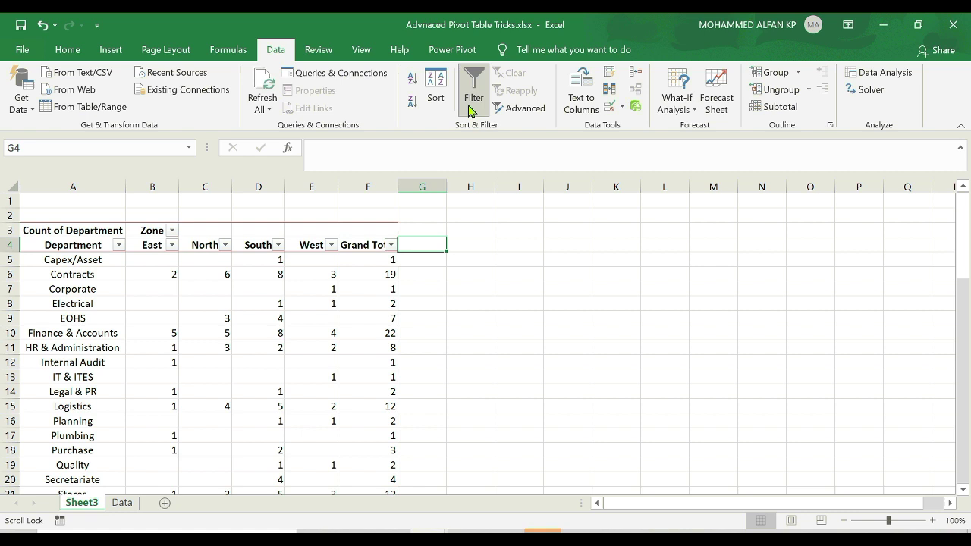
left_click(172, 245)
left_click(170, 246)
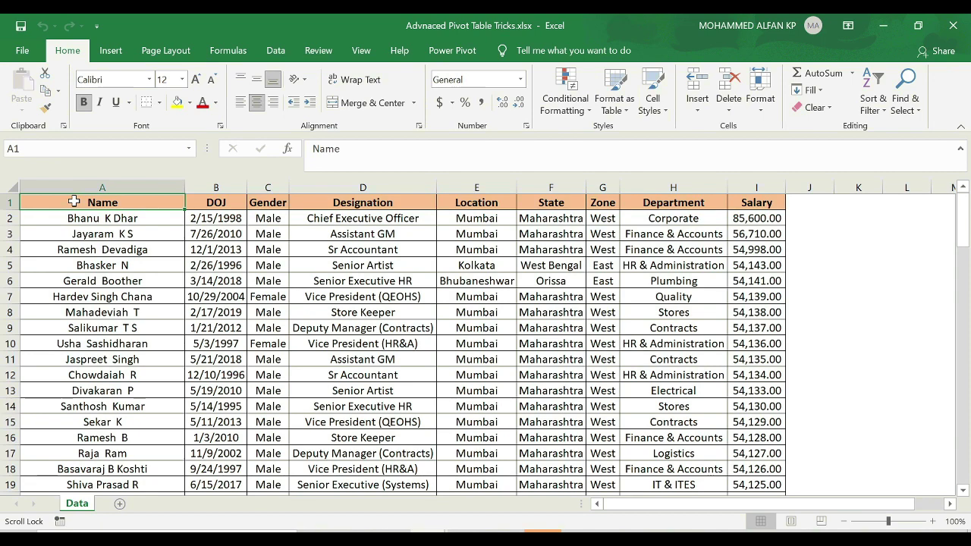
- Create a PivotTable from Data!A1:I101 on a new worksheet with the data added to the Data Model
key("ctrl+shift+Right")
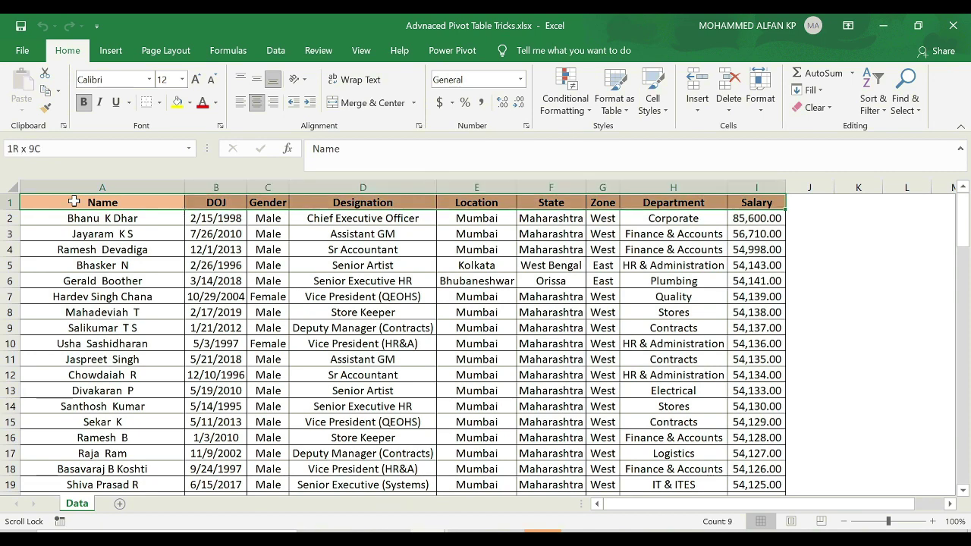
key("ctrl+shift+Down")
left_click(108, 50)
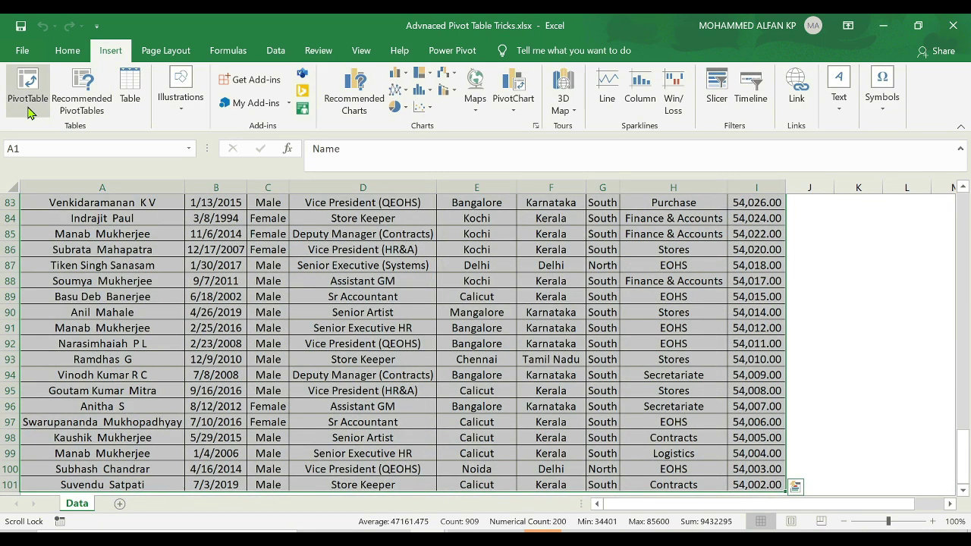
left_click(27, 87)
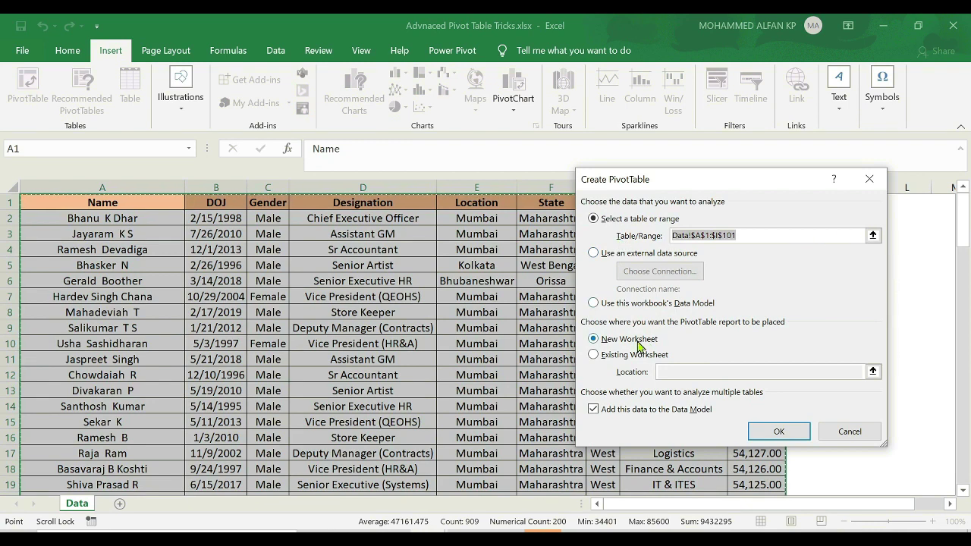
left_click(779, 432)
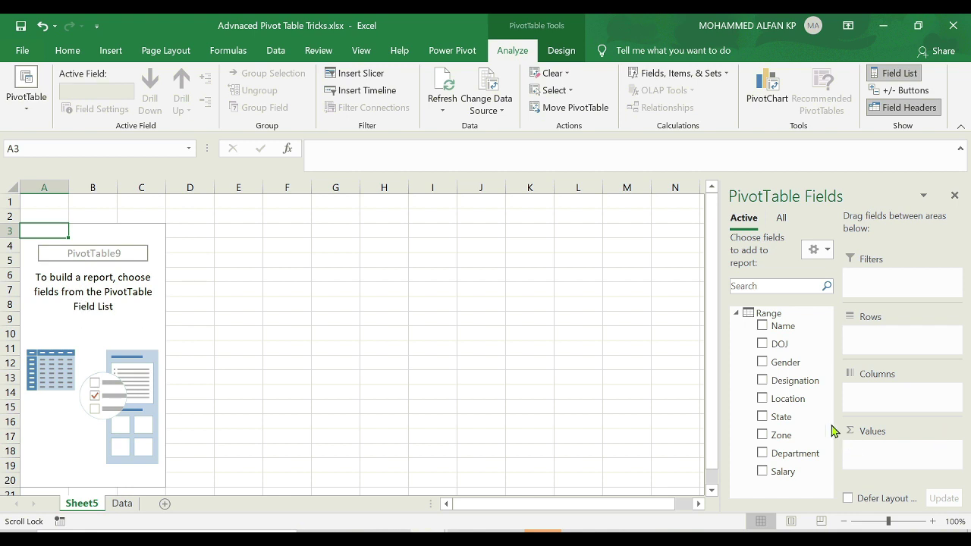
- Lay out the new PivotTable with State as rows and the count of Designation as values
left_click_drag(802, 417, 906, 341)
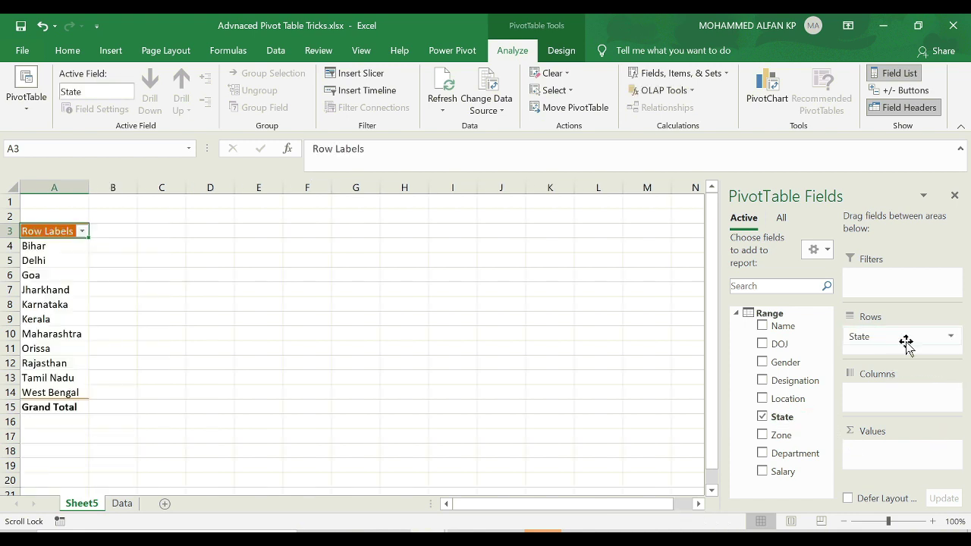
left_click_drag(801, 383, 910, 450)
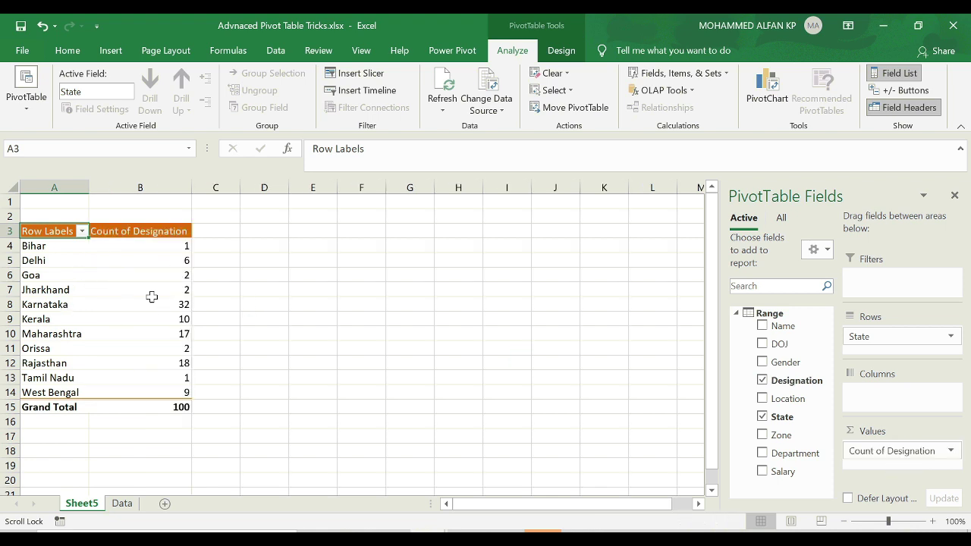
left_click_drag(268, 232, 377, 400)
left_click(460, 364)
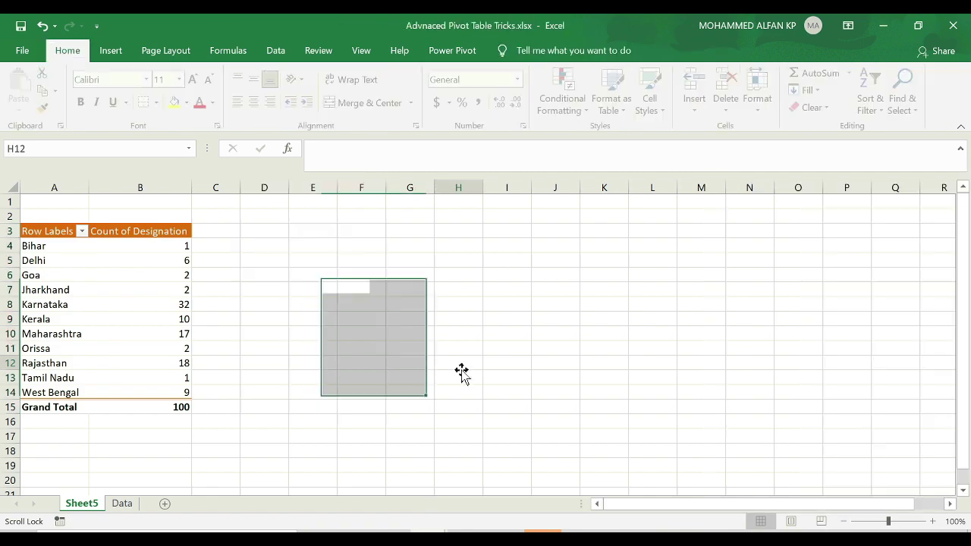
- Create another PivotTable from Data!A1:I101 at Sheet5!E3, with the data added to the Data Model
left_click(278, 237)
key("ctrl+Page_Down")
left_click(91, 201)
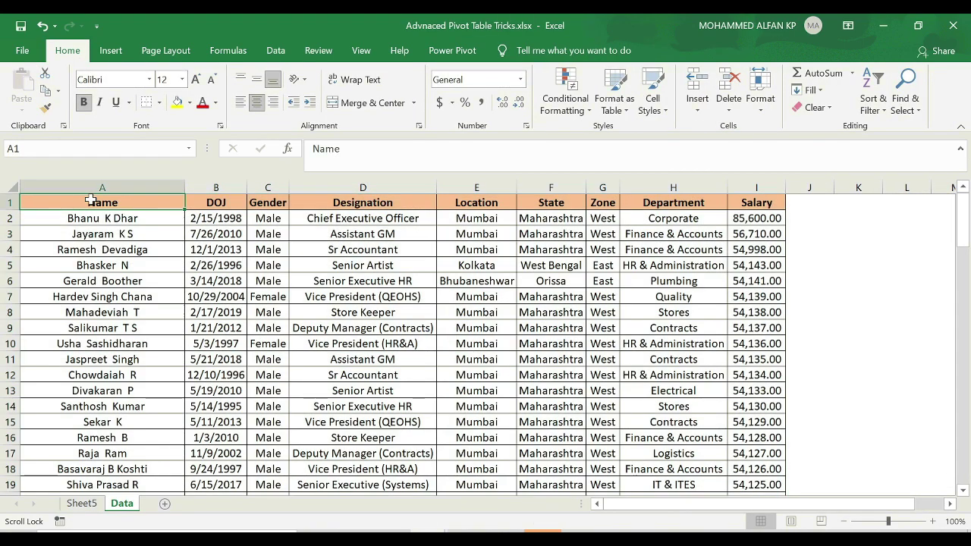
key("ctrl+shift+Right")
key("ctrl+shift+Down")
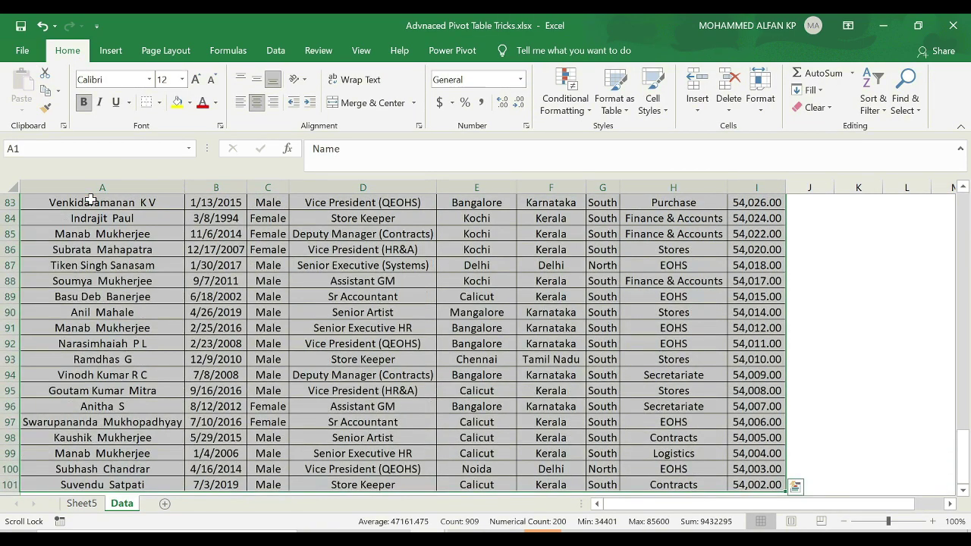
left_click(110, 50)
left_click(26, 110)
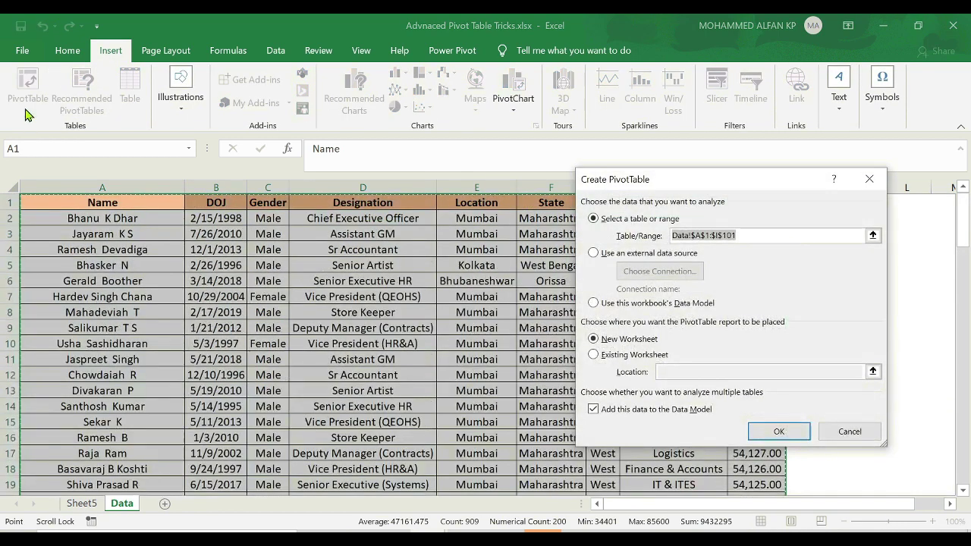
left_click(594, 354)
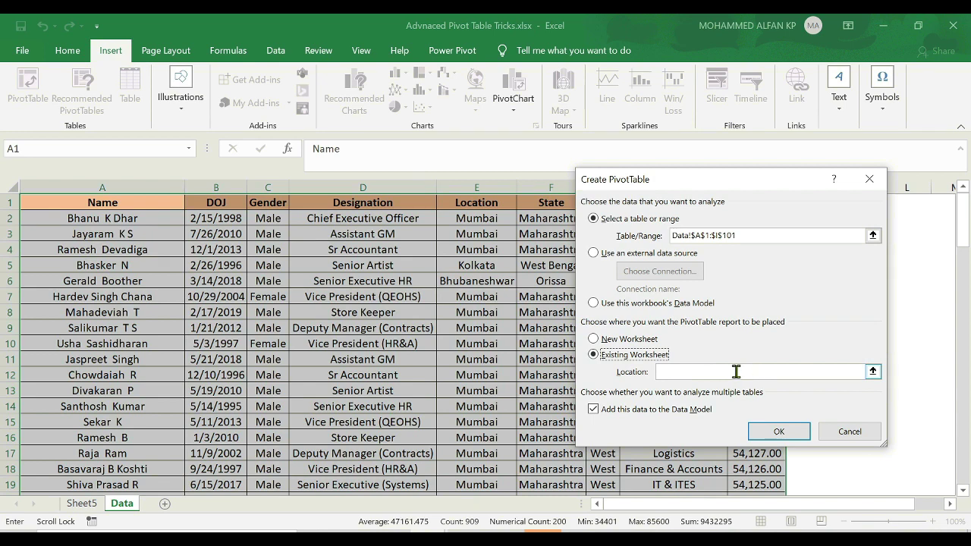
left_click(873, 371)
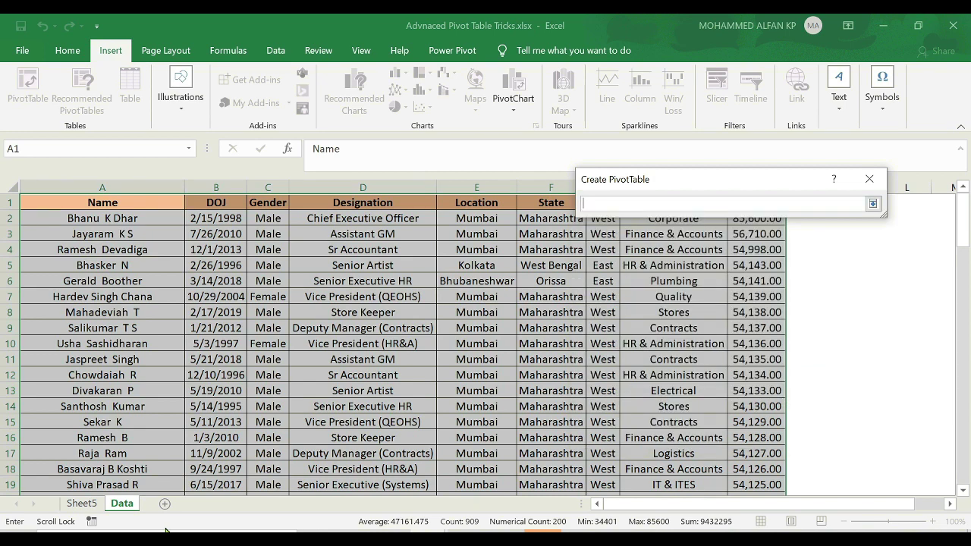
left_click(82, 504)
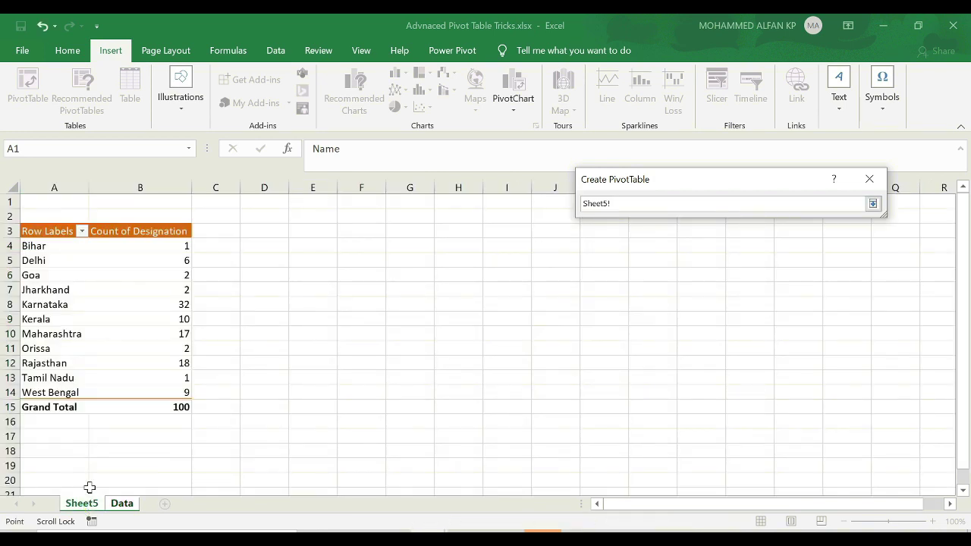
left_click(305, 231)
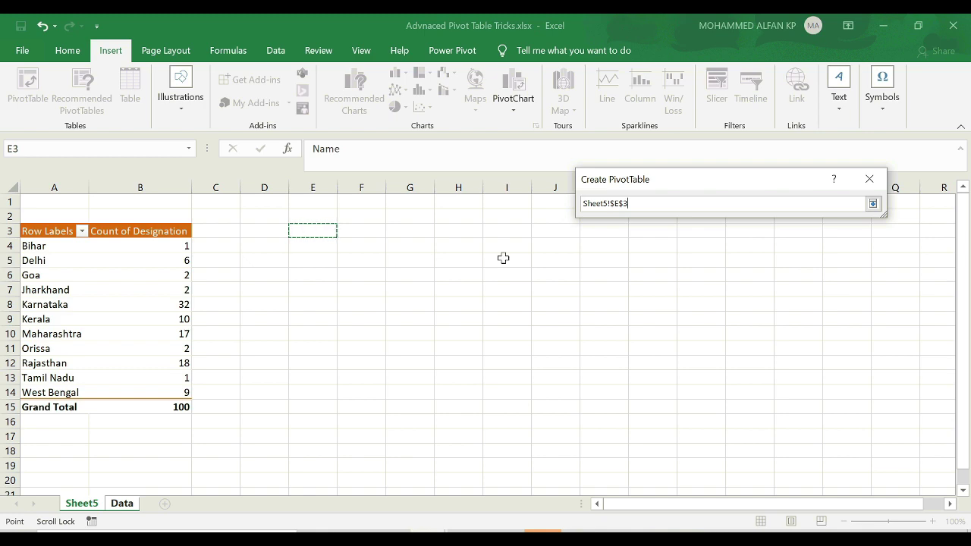
left_click(876, 208)
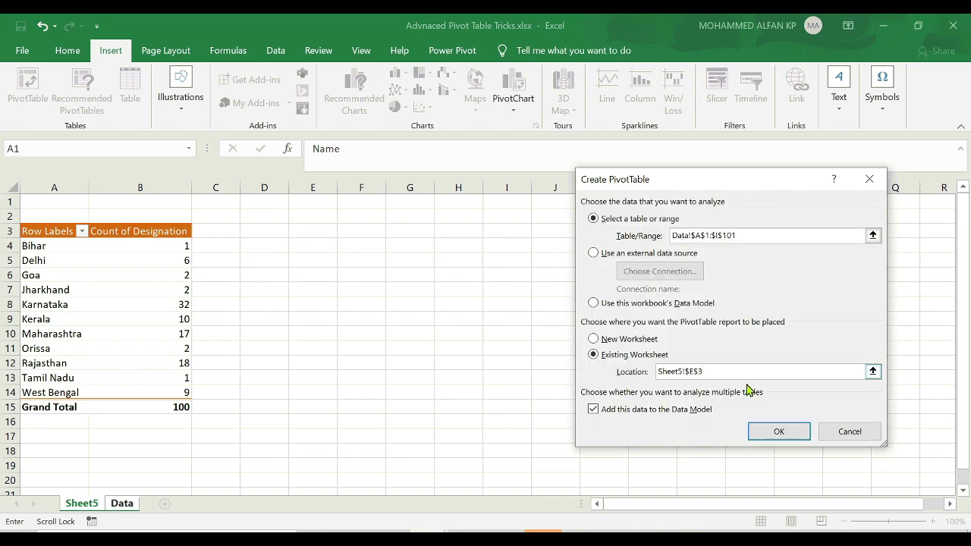
left_click(796, 433)
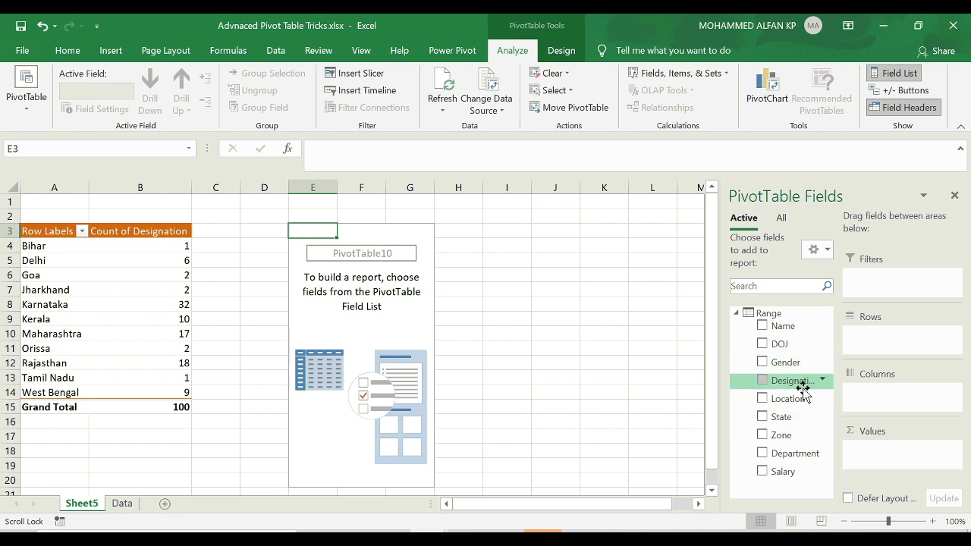
- Try to lay out the PivotTable at E3 with Gender as rows and Name as values
left_click_drag(785, 362, 897, 347)
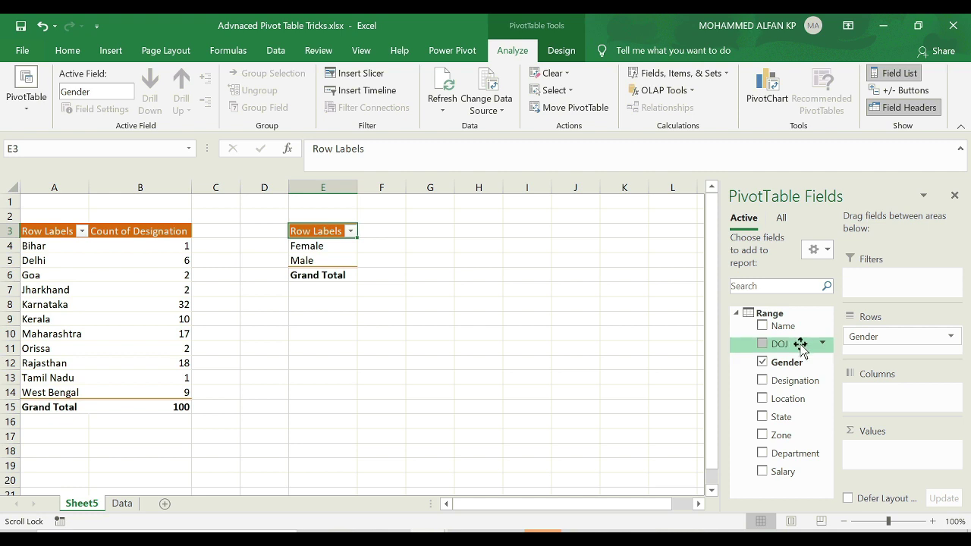
left_click_drag(793, 326, 901, 455)
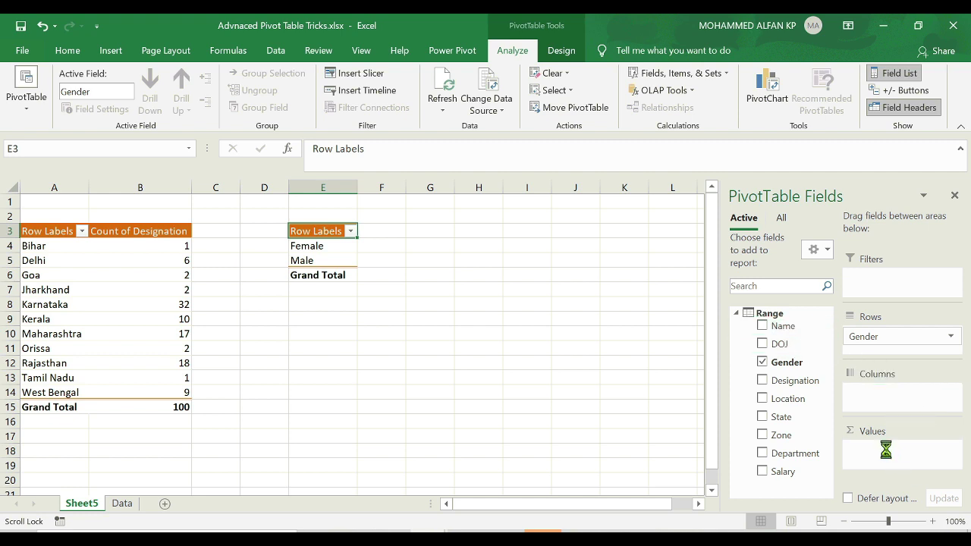
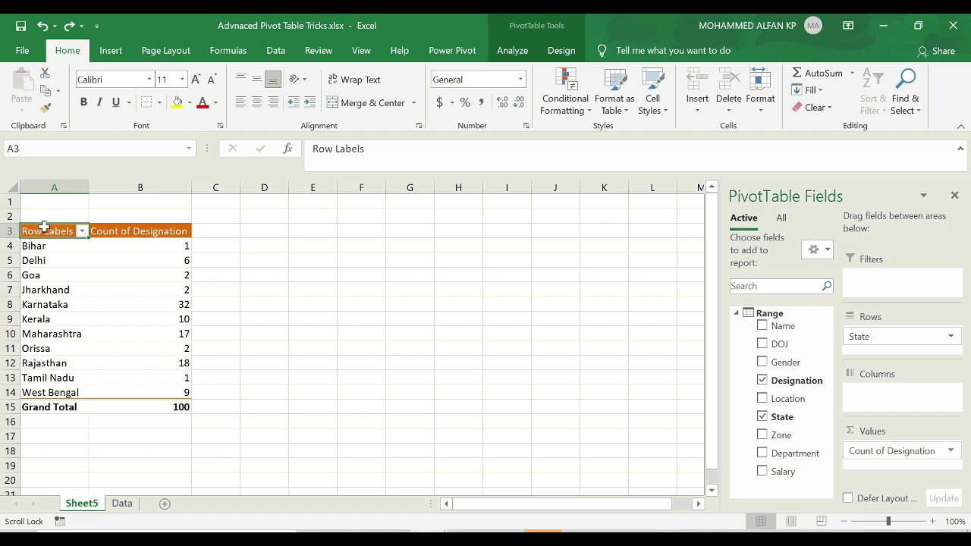
- Copy the State PivotTable in A3:B15 to cell D3 and autofit columns D and E
left_click_drag(45, 226, 177, 405)
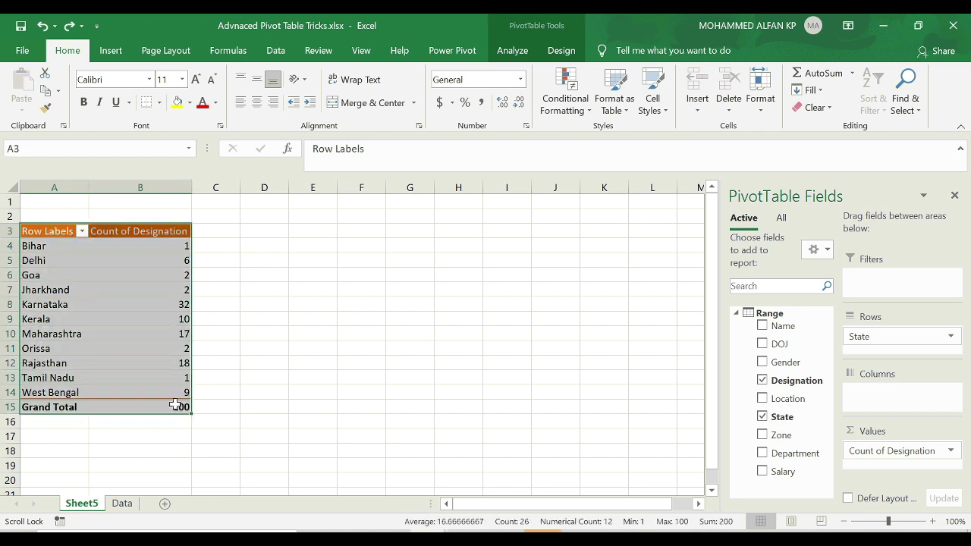
key("ctrl+c")
left_click(276, 235)
key("ctrl+v")
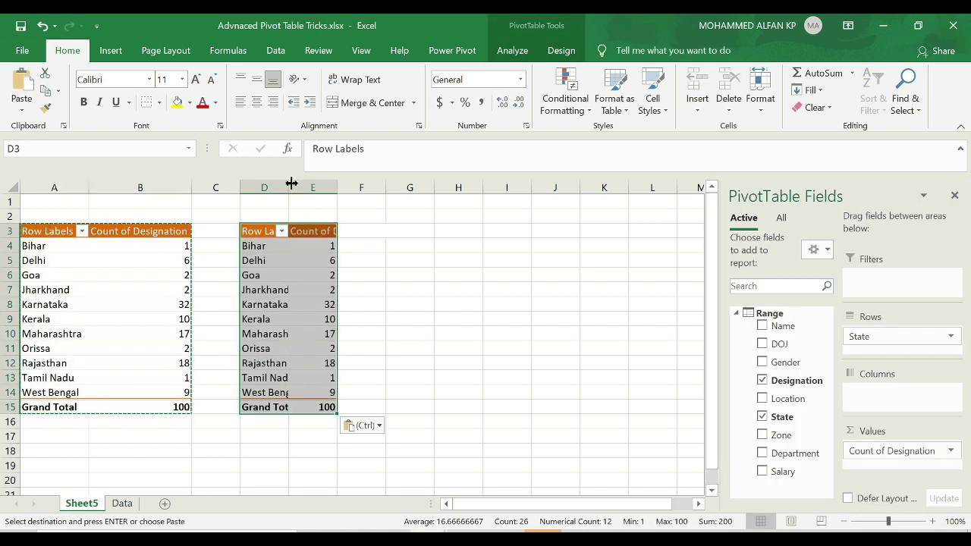
double_click(288, 187)
double_click(357, 187)
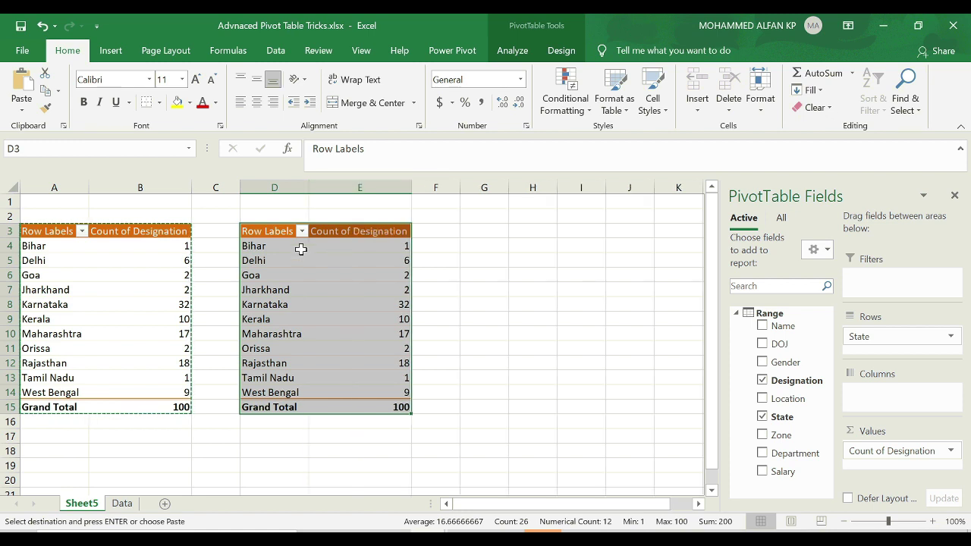
- Copy the PivotTable at D3 to cell G3 and autofit columns G and H
key("ctrl+c")
left_click(486, 235)
key("ctrl+v")
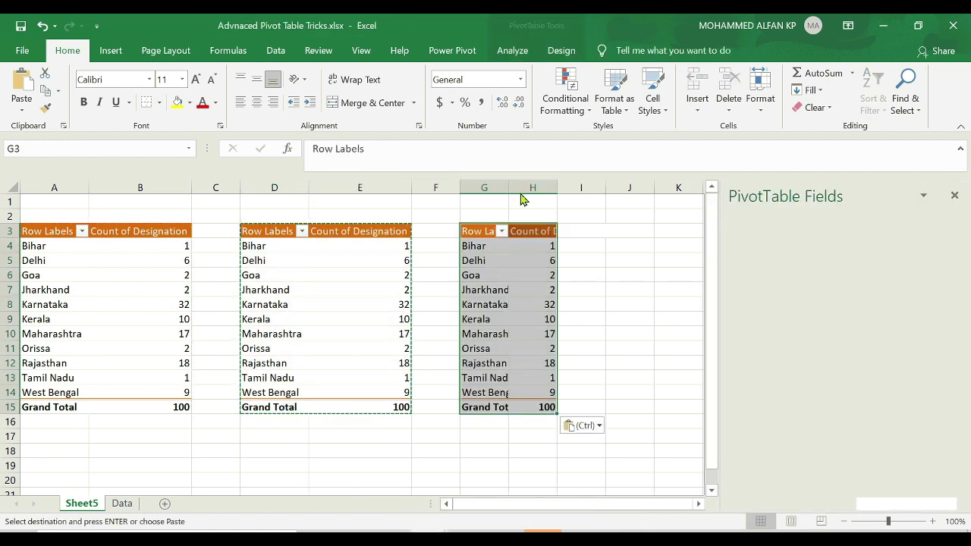
double_click(508, 187)
double_click(577, 187)
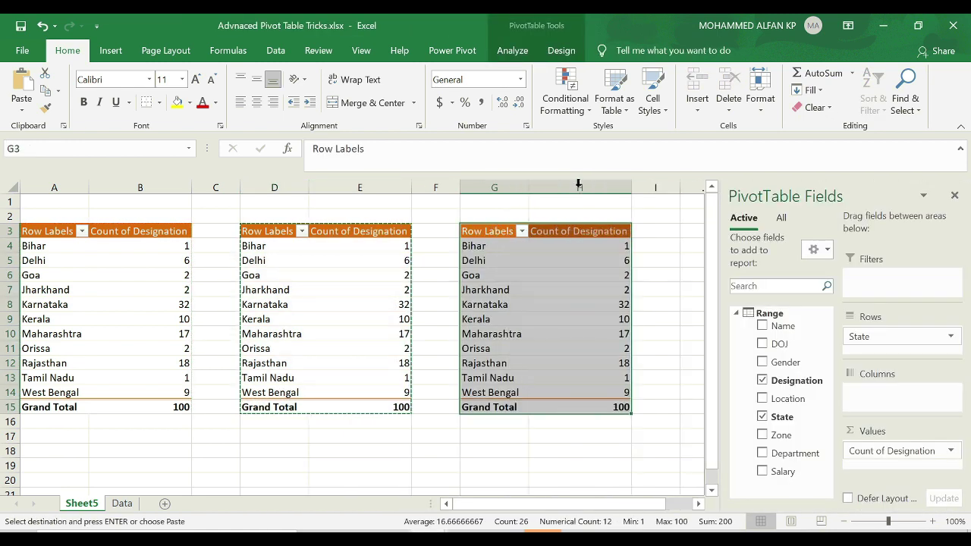
- Replace the fields of the PivotTable at D3 with Gender as rows and the count of Name as values
left_click(285, 274)
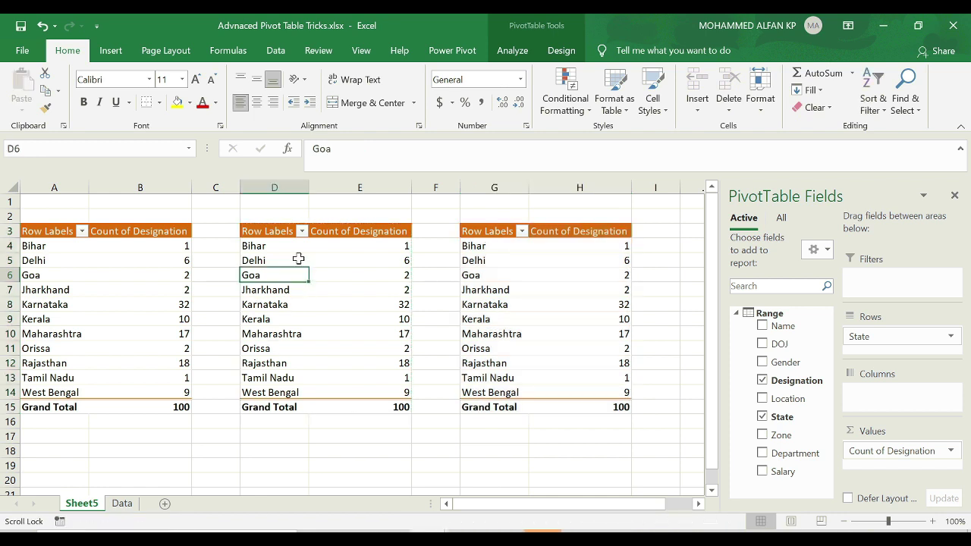
left_click(762, 380)
left_click(763, 417)
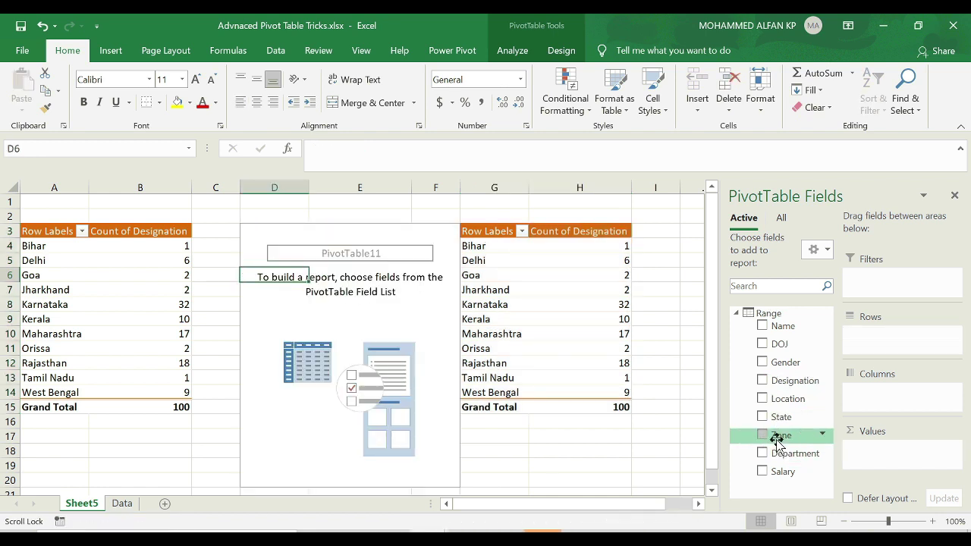
left_click_drag(796, 364, 897, 341)
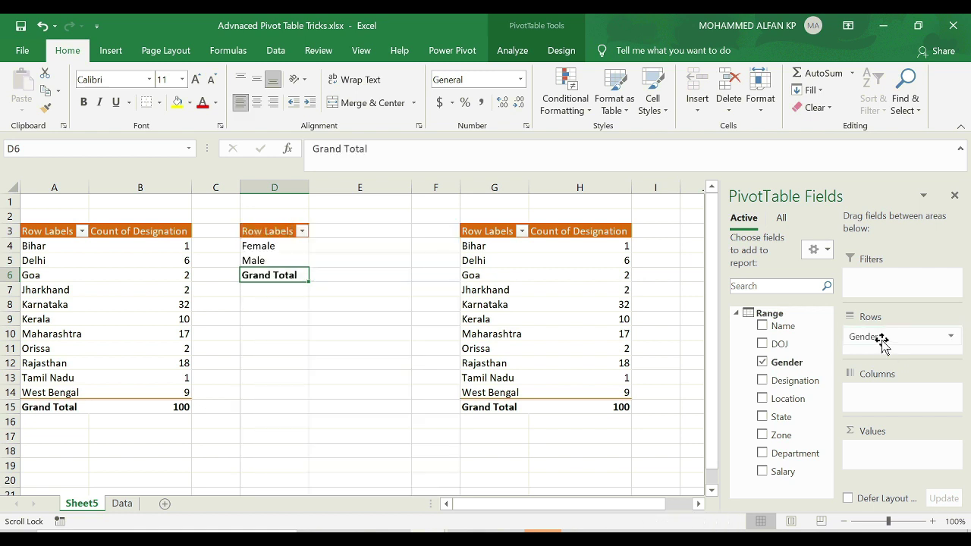
left_click_drag(794, 333, 899, 451)
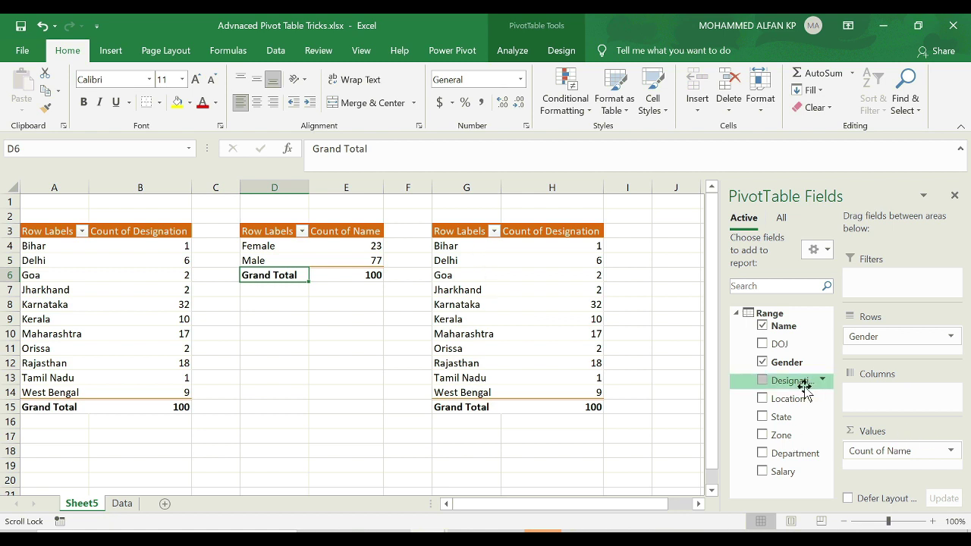
- Change the PivotTable at G3 to show Designation as rows and the count of Designation as values, without State
left_click(458, 232)
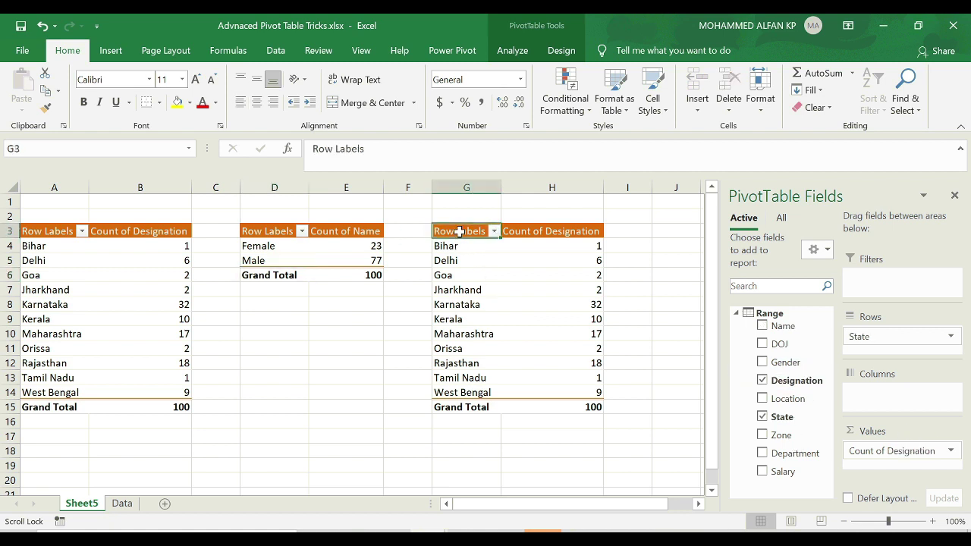
left_click(763, 381)
left_click(763, 382)
left_click_drag(763, 382, 766, 417)
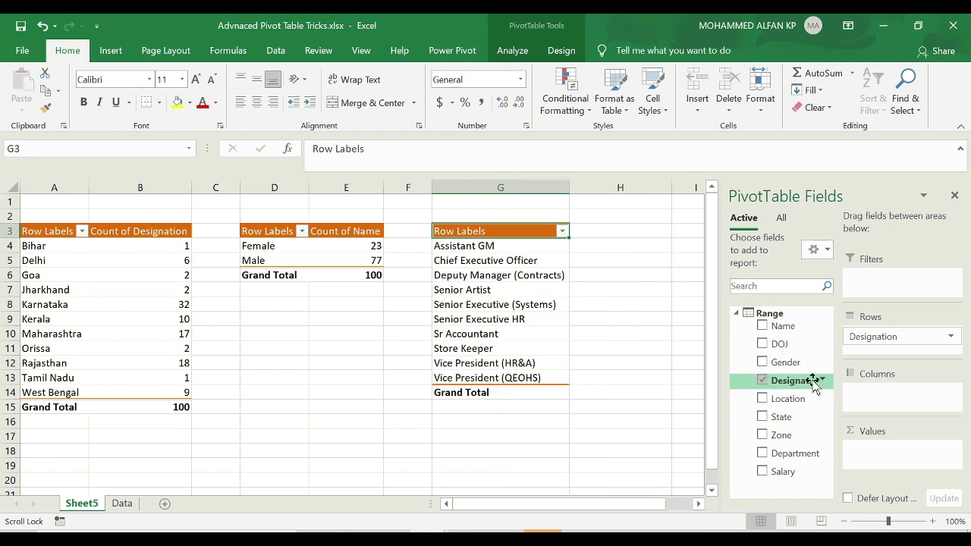
left_click_drag(803, 386, 880, 455)
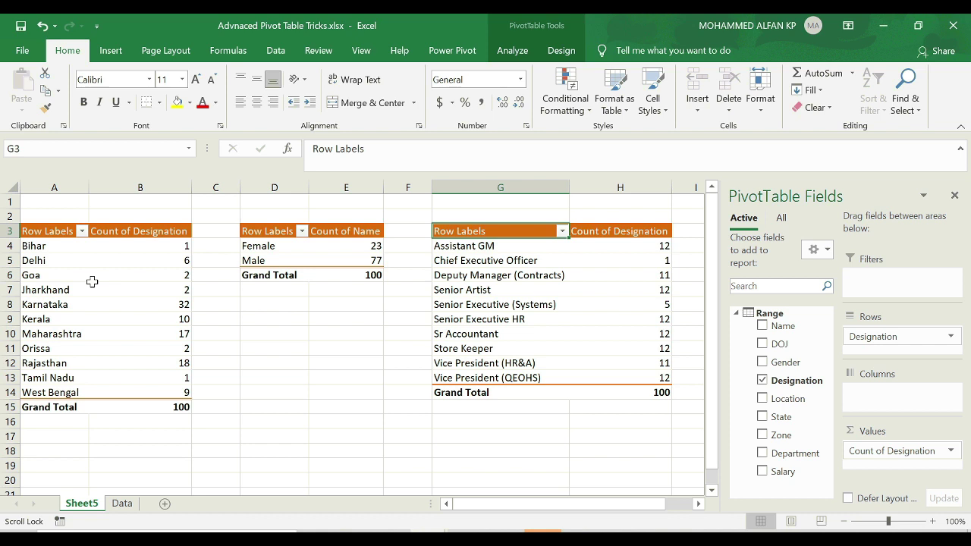
- Add Zone as a report filter to the State PivotTable and filter it to East
mouse_move(91, 281)
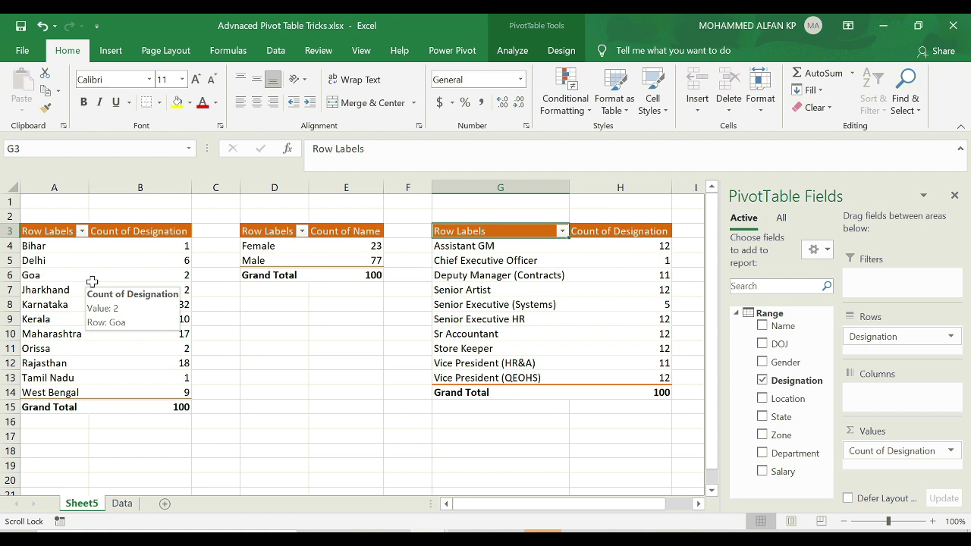
left_click(45, 231)
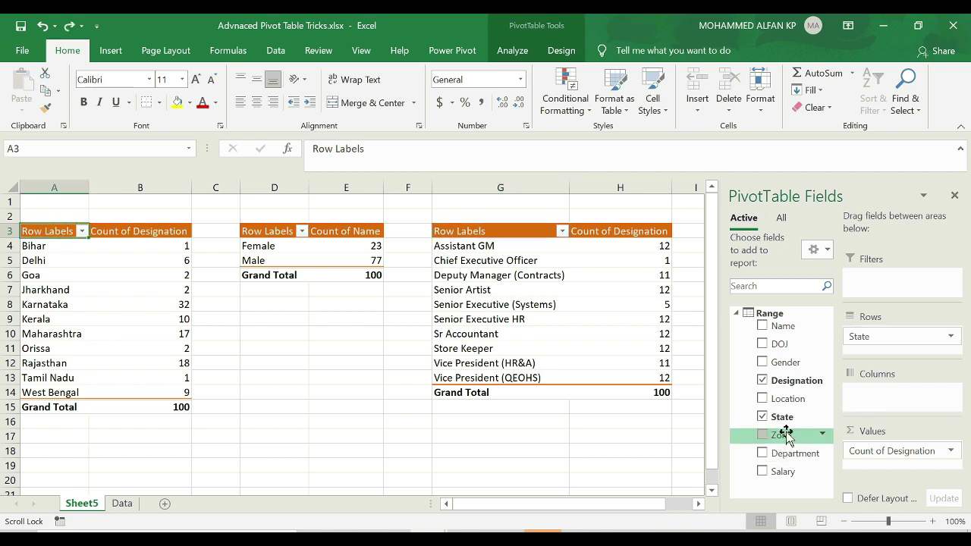
left_click_drag(785, 435, 886, 282)
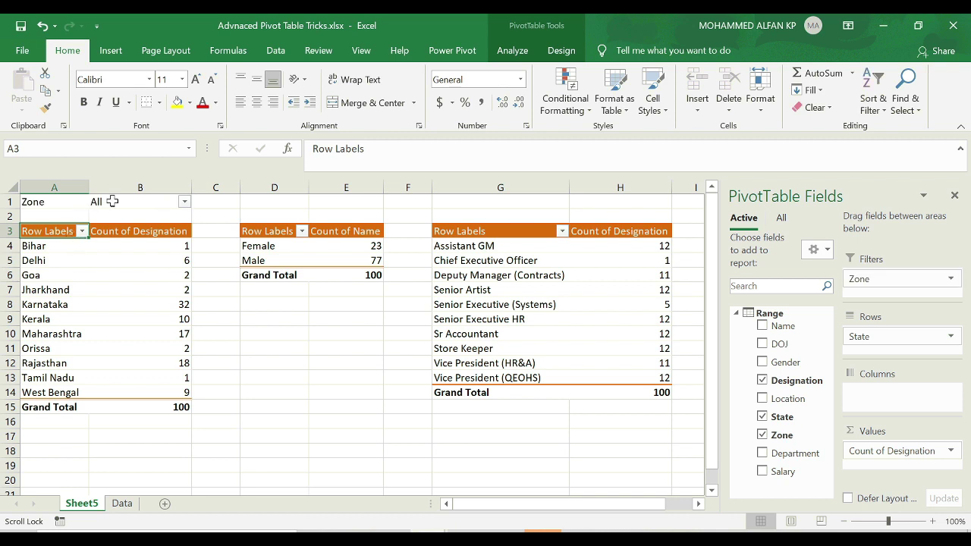
left_click(184, 201)
left_click(18, 238)
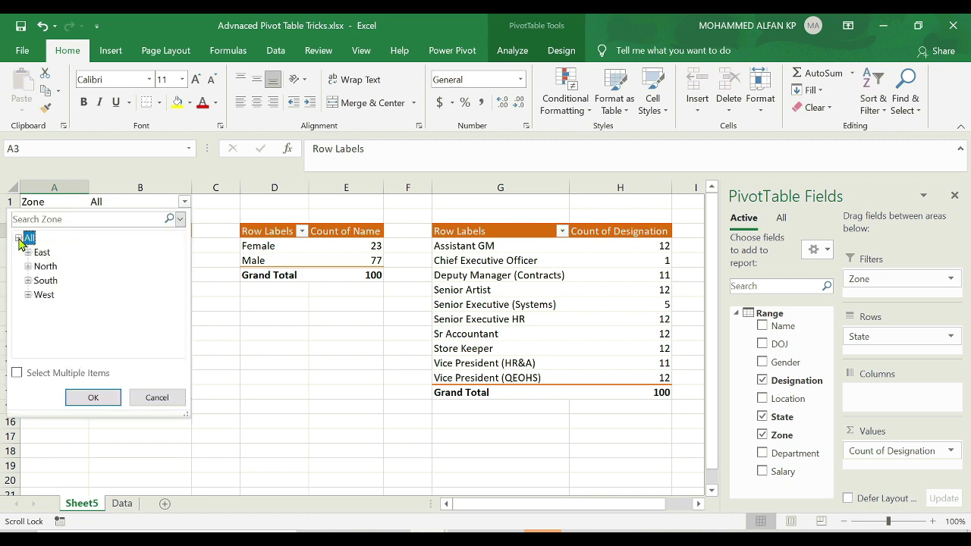
left_click(42, 253)
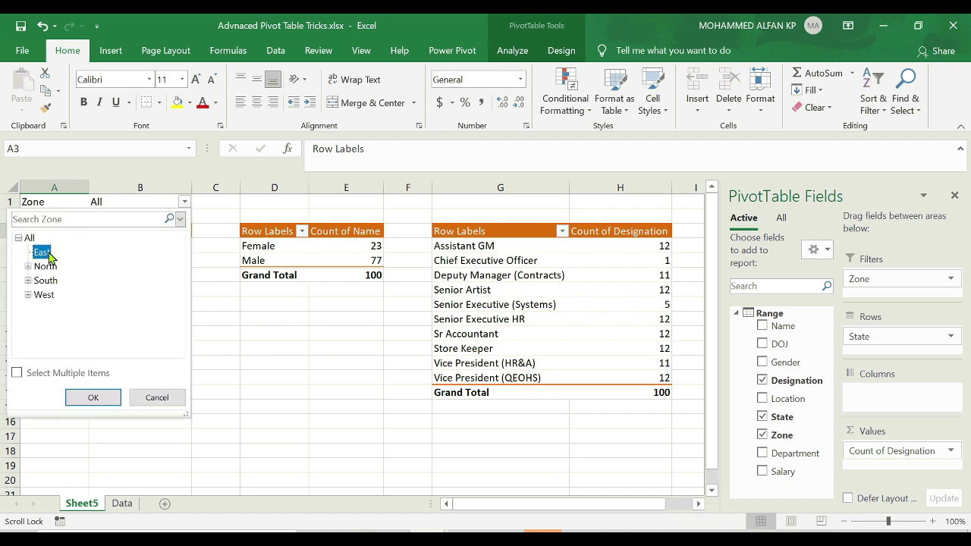
left_click(91, 399)
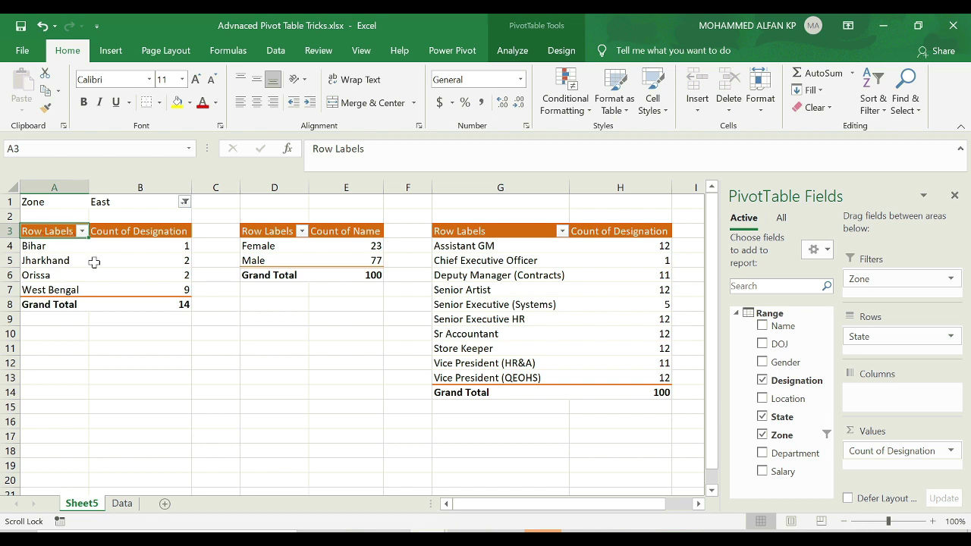
- Add Zone as a report filter to both the Gender PivotTable and the Designation PivotTable
left_click(266, 232)
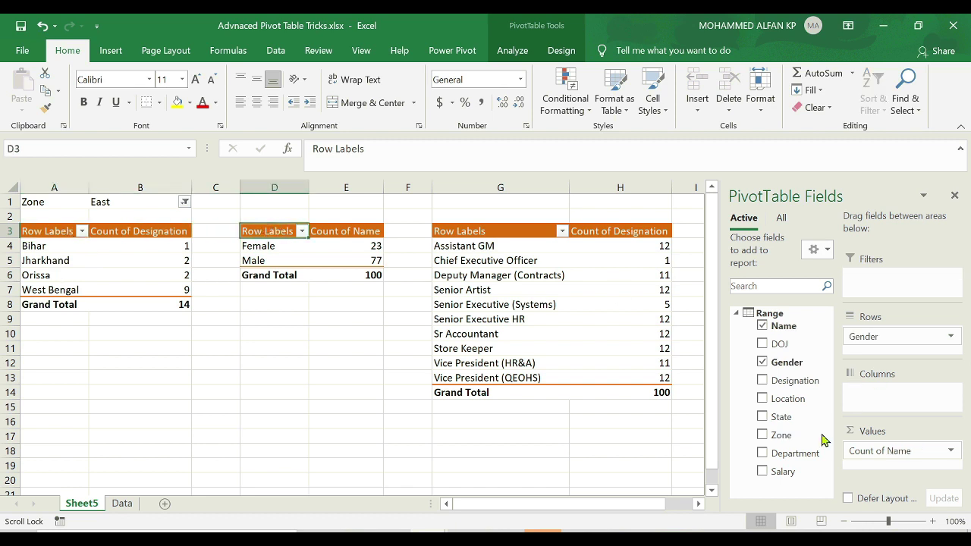
left_click_drag(782, 434, 892, 285)
left_click(494, 231)
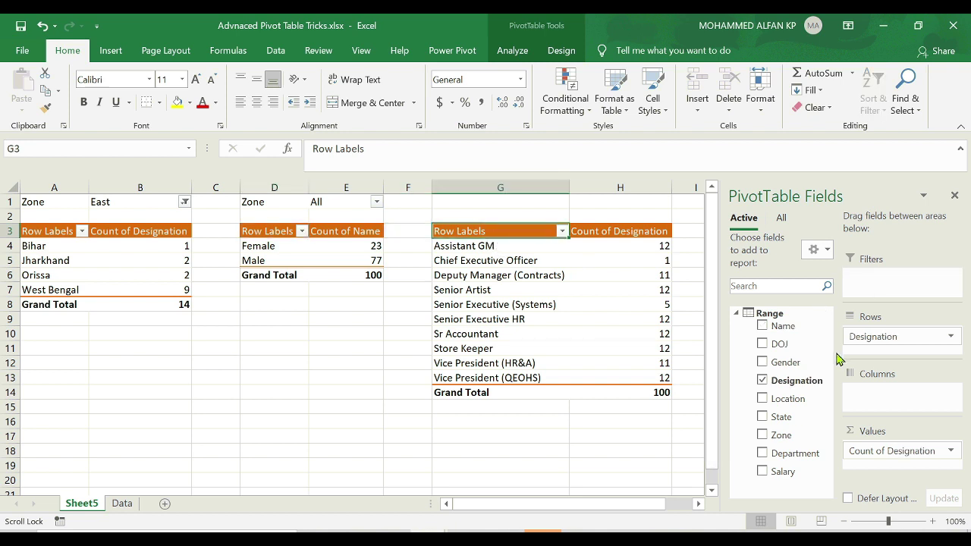
left_click_drag(796, 435, 888, 282)
left_click(664, 201)
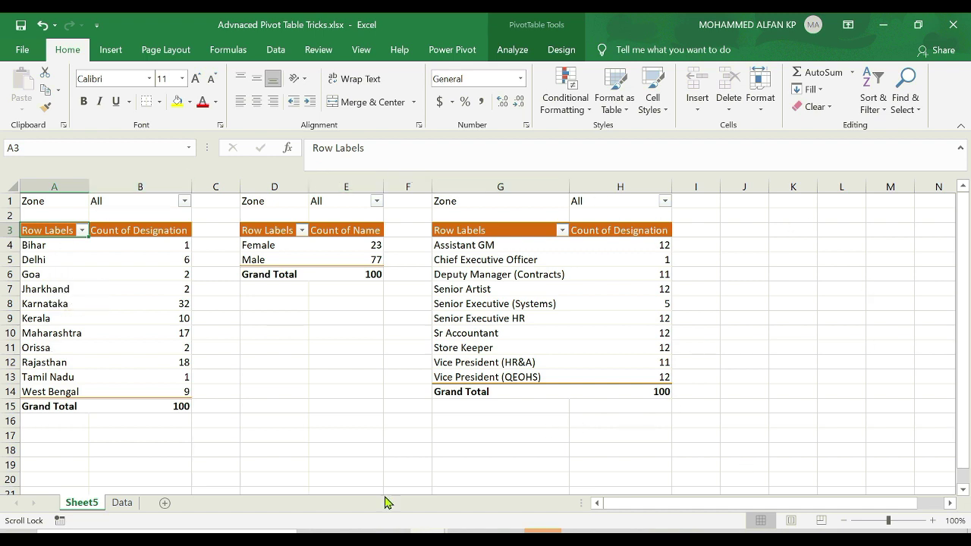
- Filter the State PivotTable to the East zone using its Zone report filter
left_click(285, 262)
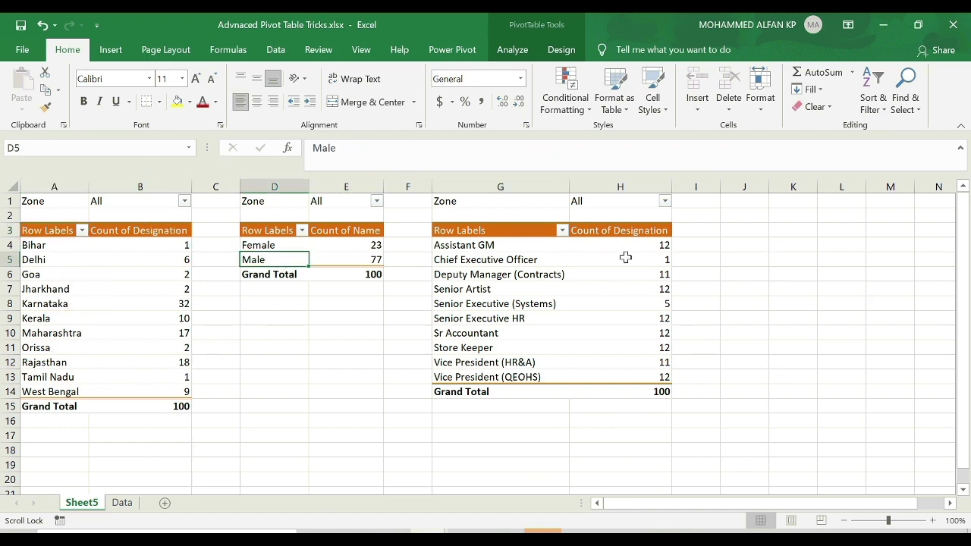
left_click(54, 259)
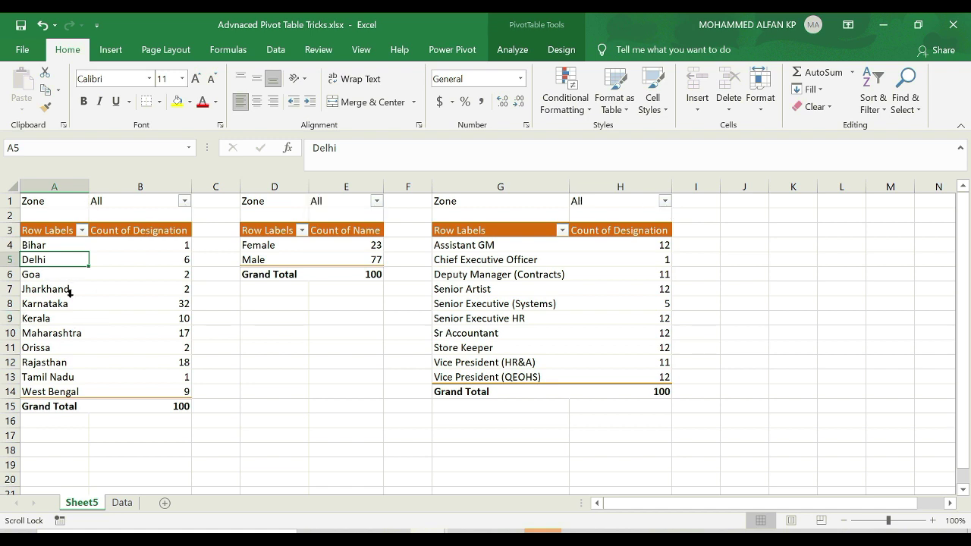
left_click(184, 201)
left_click(38, 251)
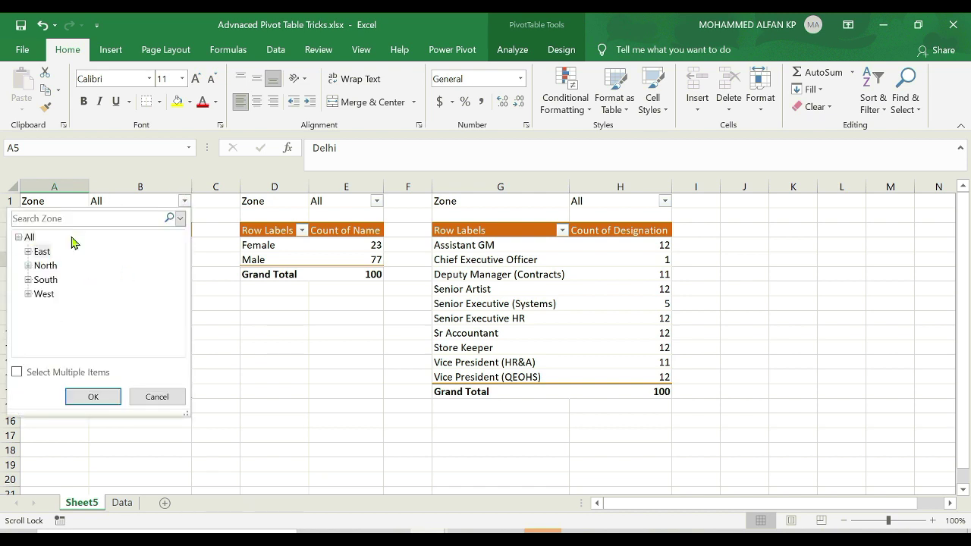
left_click(102, 398)
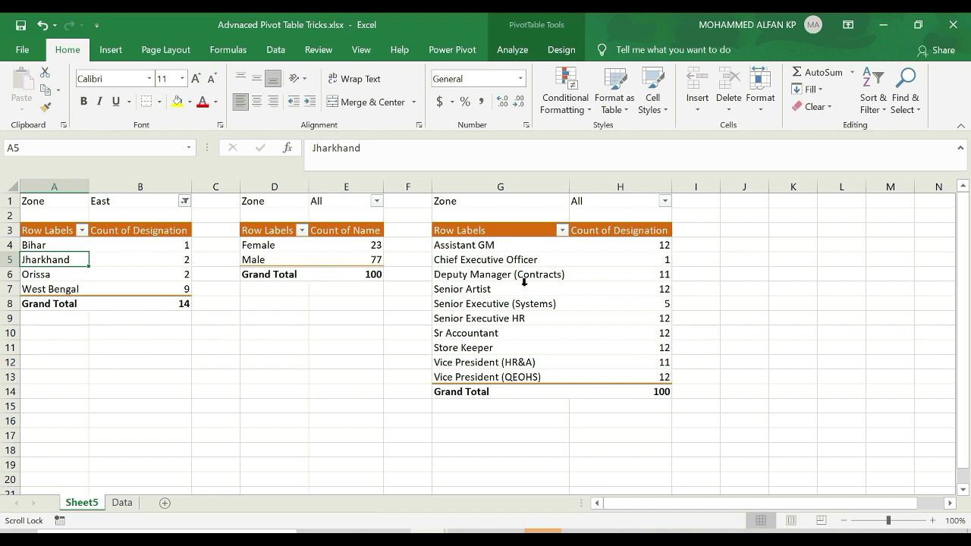
- Filter the Gender PivotTable to the East zone, and undo the Zone filters on the PivotTables
left_click(274, 235)
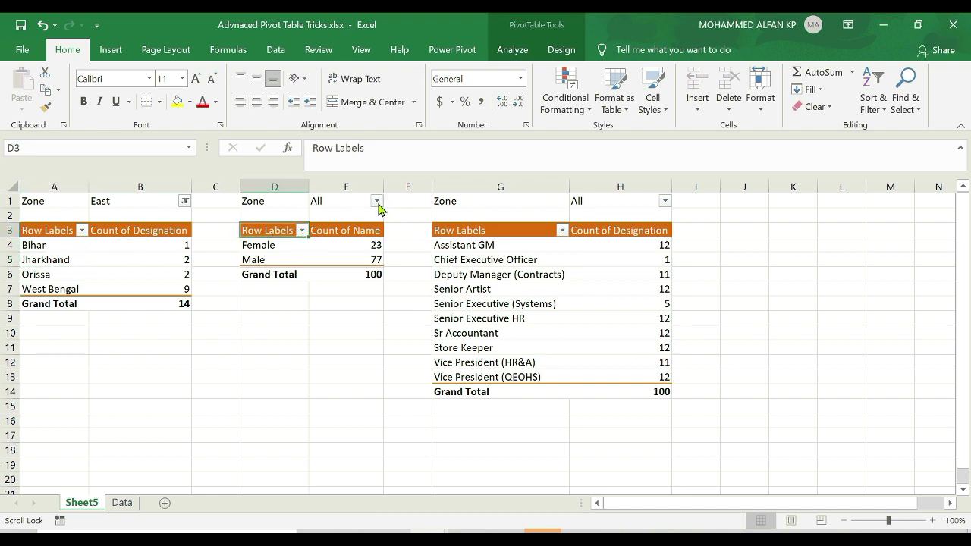
left_click(376, 202)
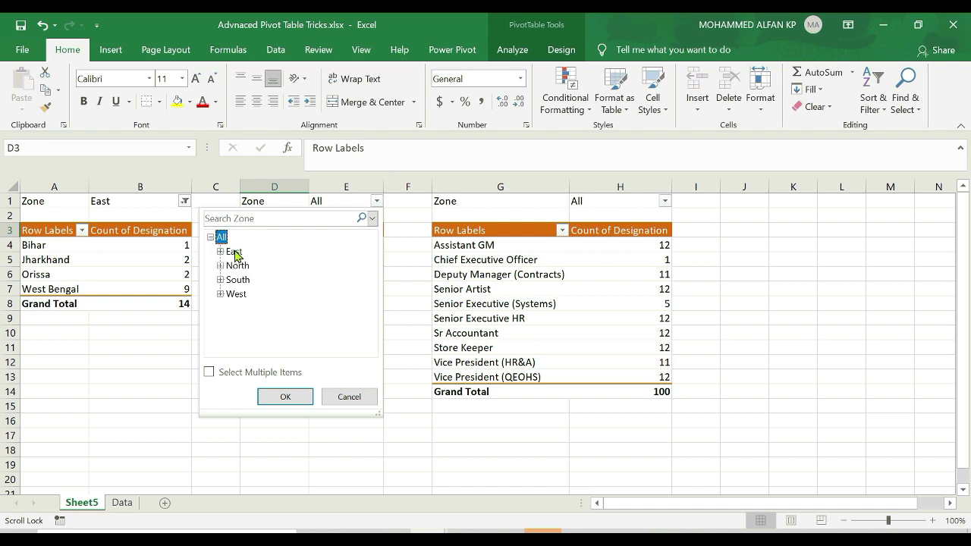
left_click(231, 251)
left_click(296, 396)
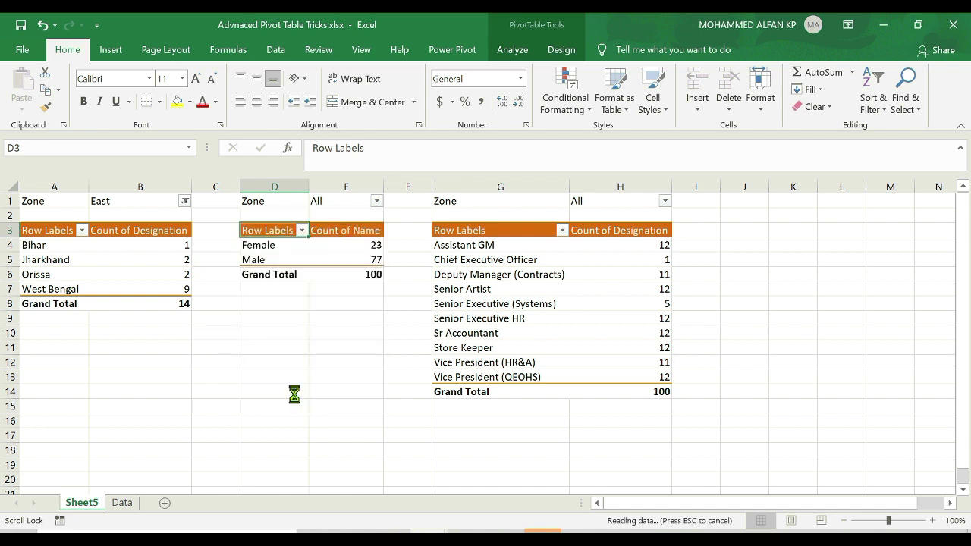
left_click(565, 300)
left_click(590, 314)
mouse_move(590, 314)
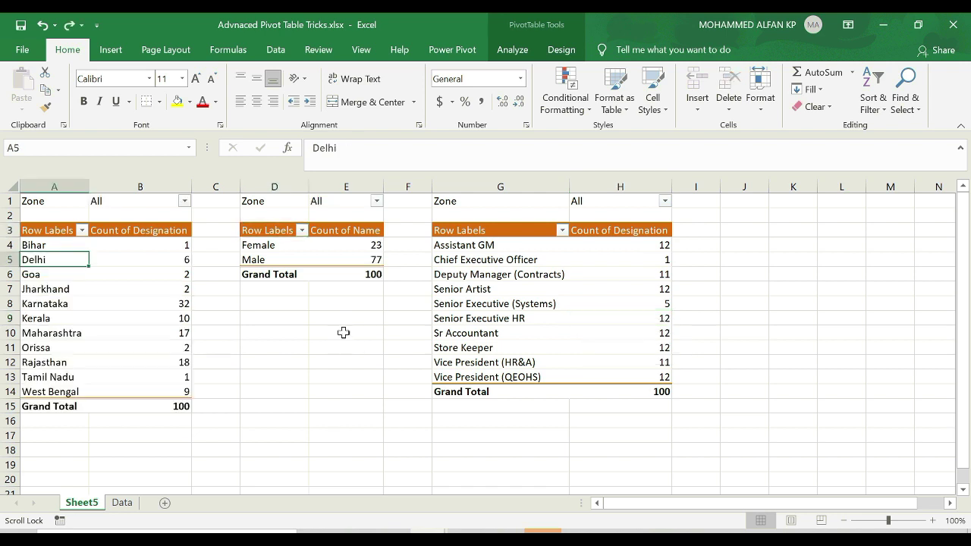
- Rename the State PivotTable at A3 as Report 1
left_click(792, 303)
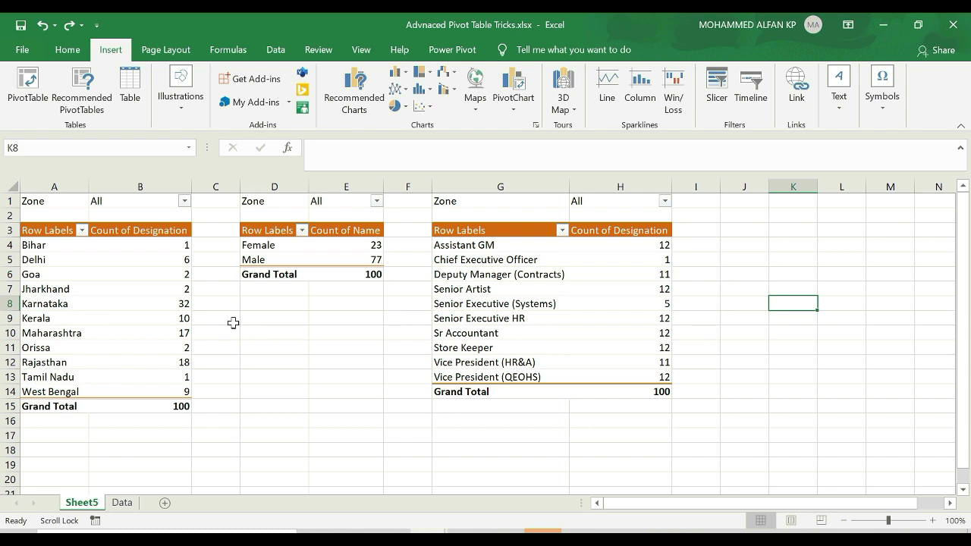
left_click(48, 234)
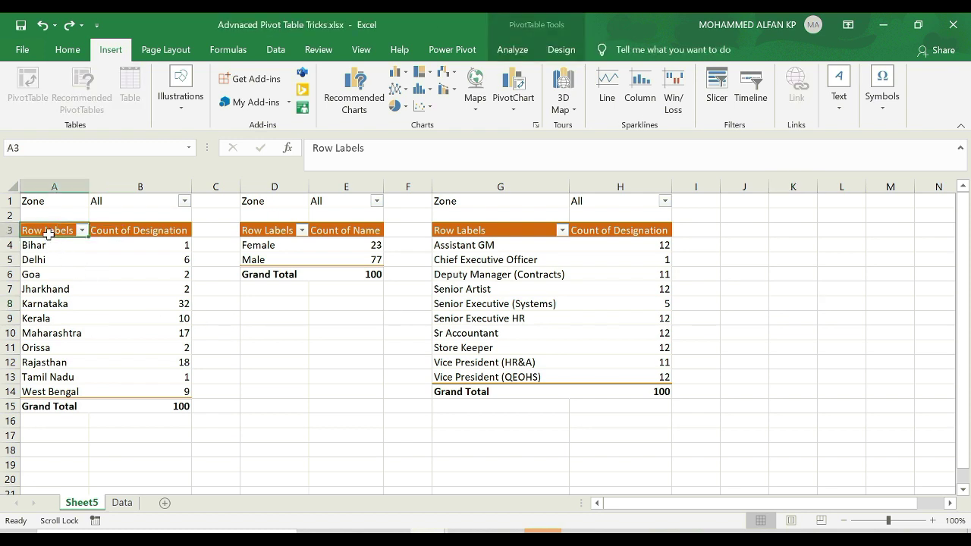
left_click(513, 50)
left_click(26, 105)
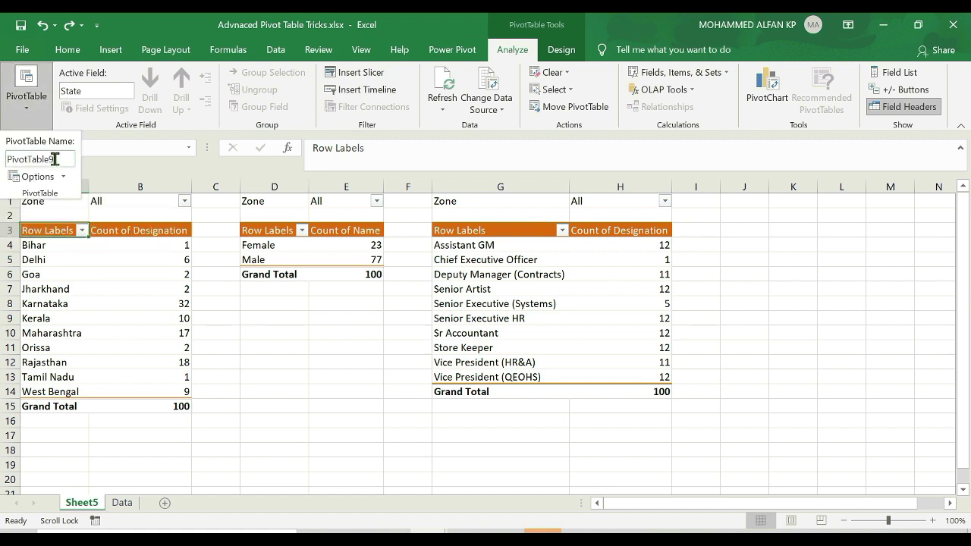
double_click(55, 159)
key("BackSpace")
type("Report 1")
key("Return")
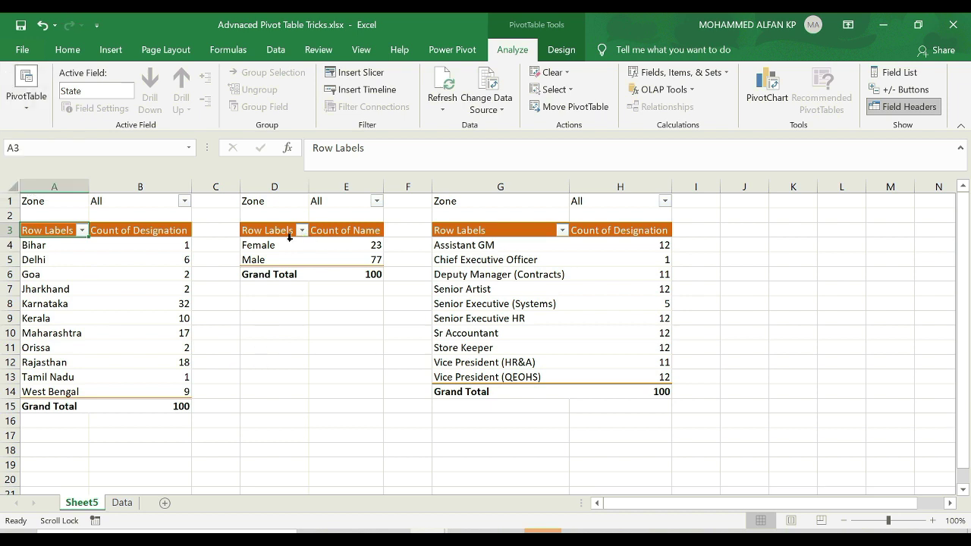
- Rename the Gender PivotTable at D3 as Report 2
left_click(275, 244)
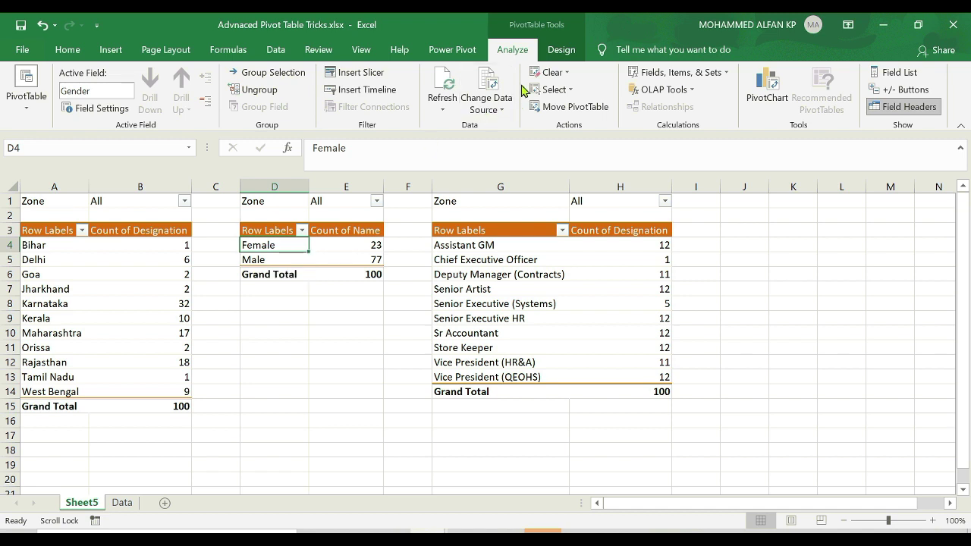
left_click(26, 91)
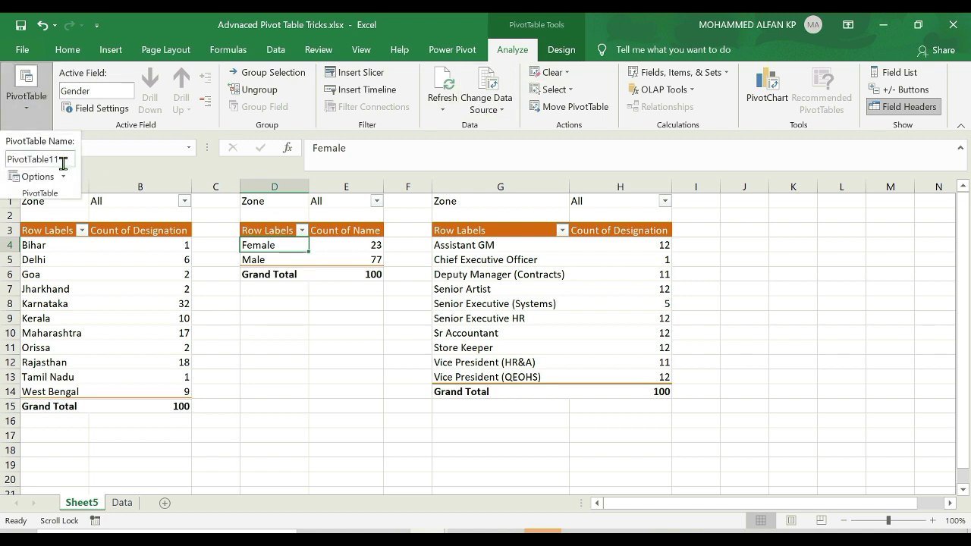
double_click(3, 161)
type("Report 2")
key("Return")
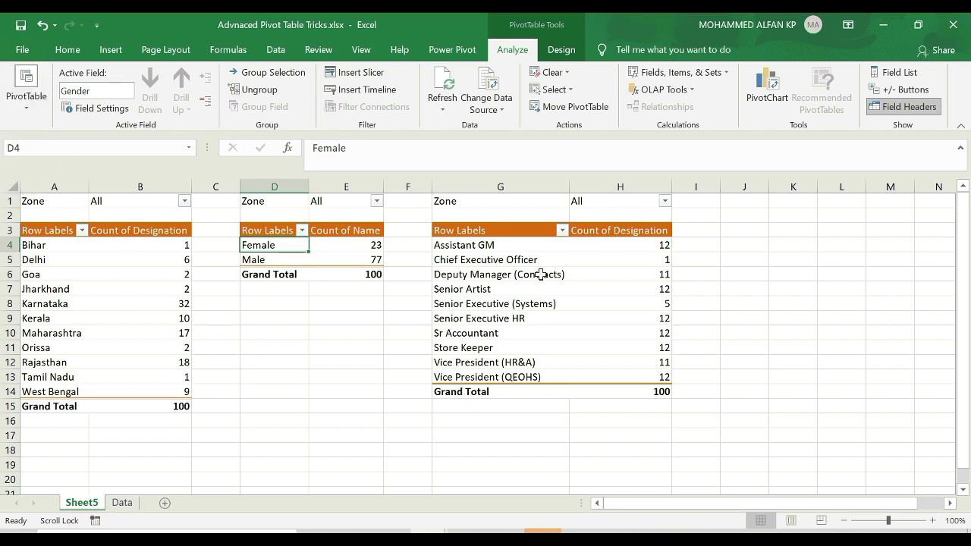
- Rename the Designation PivotTable at G3 as Report 3
left_click(497, 274)
left_click(30, 110)
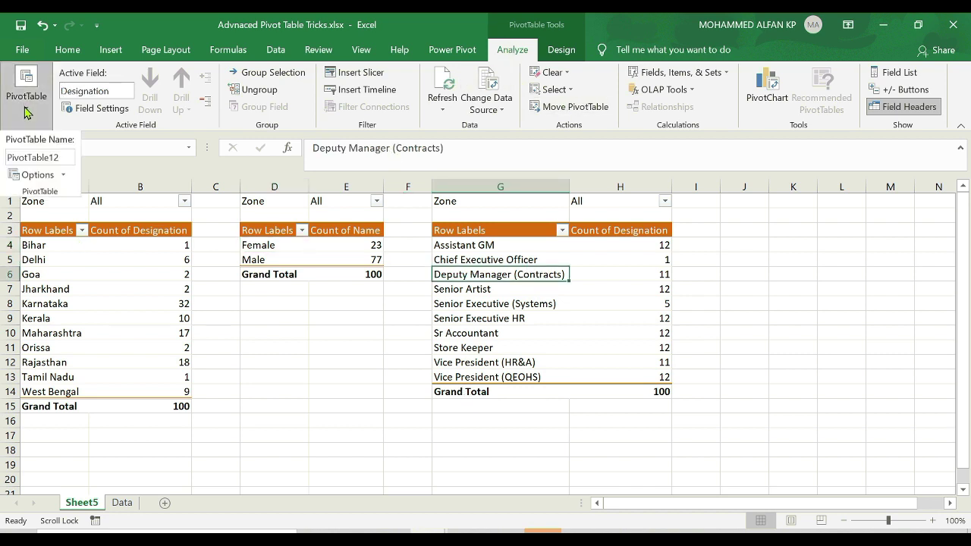
double_click(3, 163)
type("Report 3")
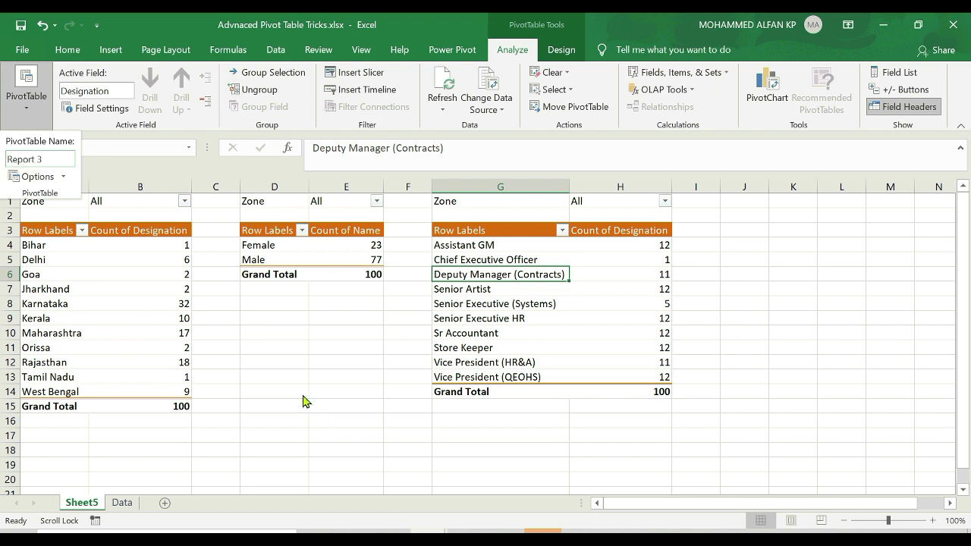
key("Return")
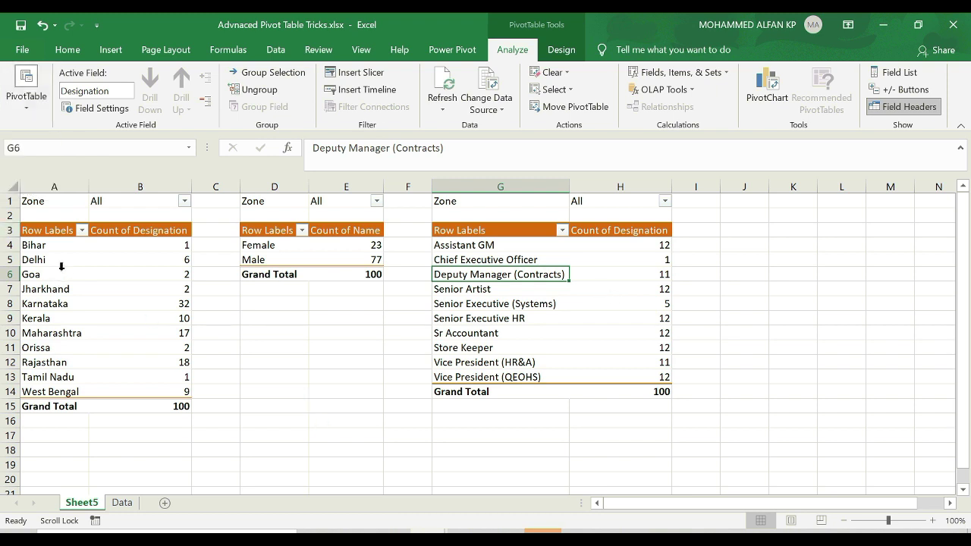
- Insert a Zone slicer for the Designation PivotTable and place it in the empty columns beside that table
left_click(112, 55)
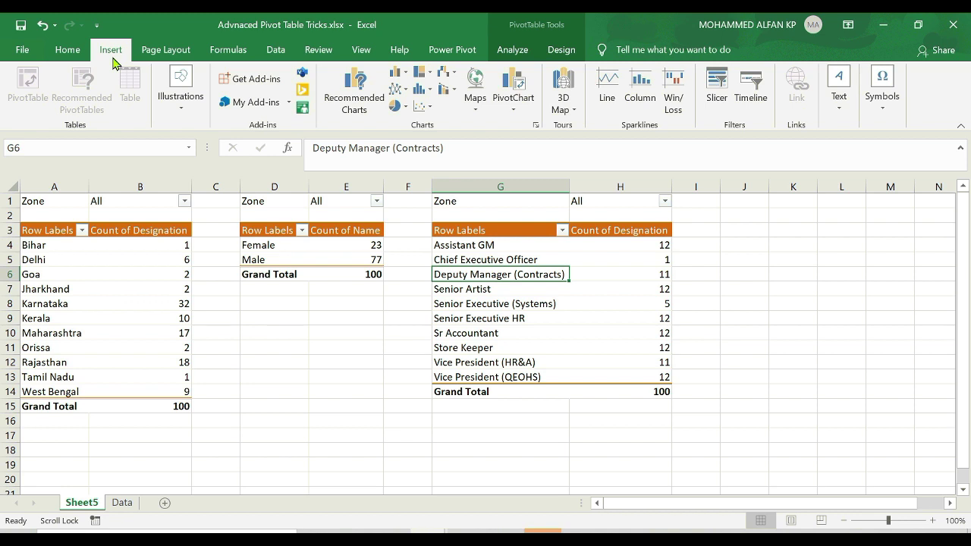
left_click(719, 103)
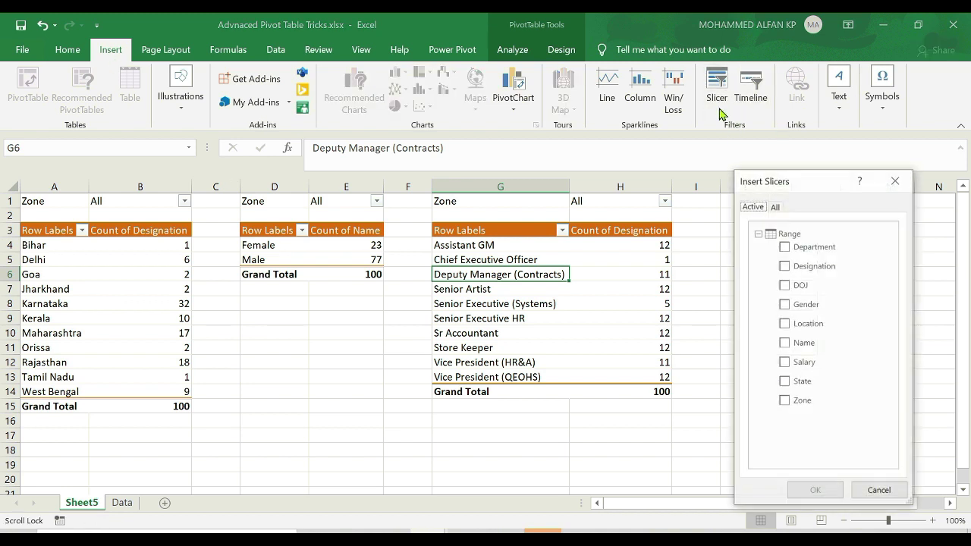
left_click_drag(796, 189, 793, 138)
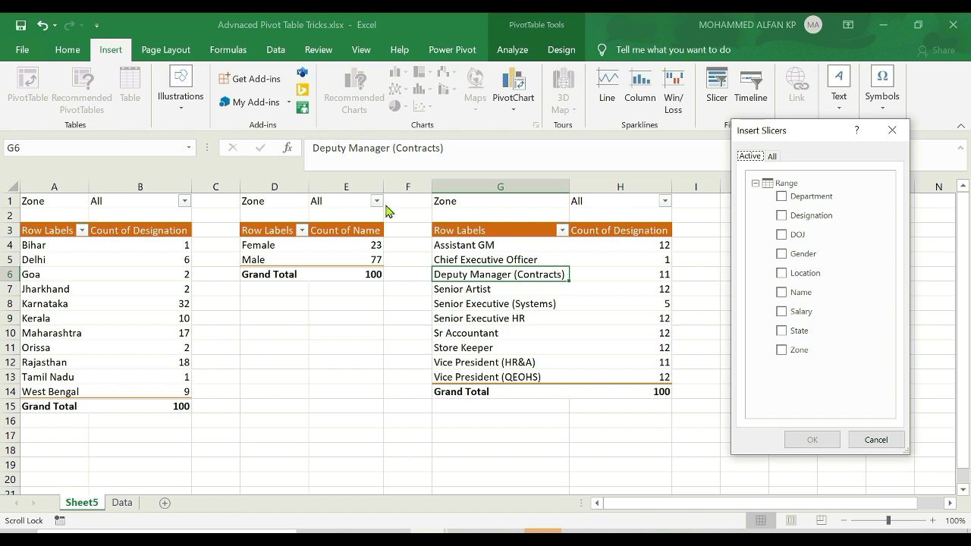
left_click(782, 349)
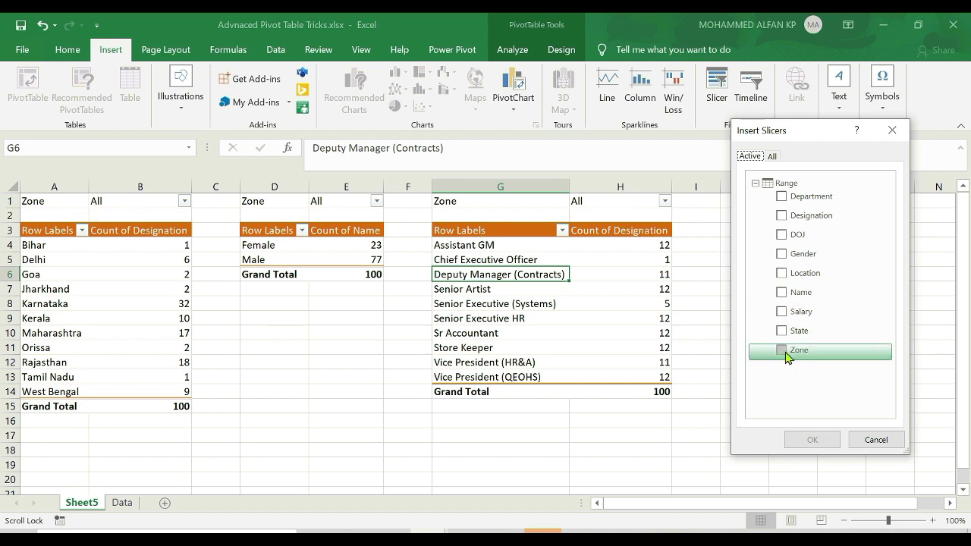
left_click(812, 442)
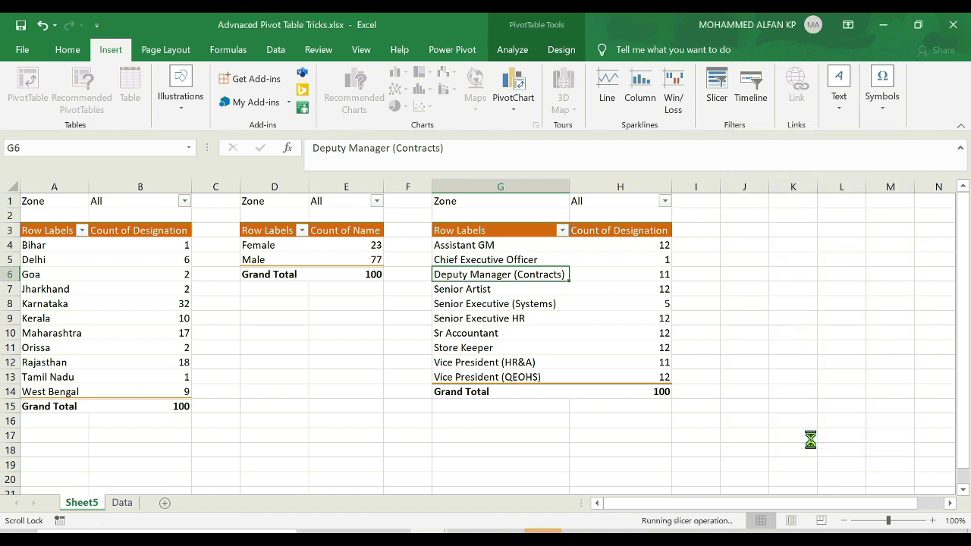
left_click_drag(630, 286, 756, 229)
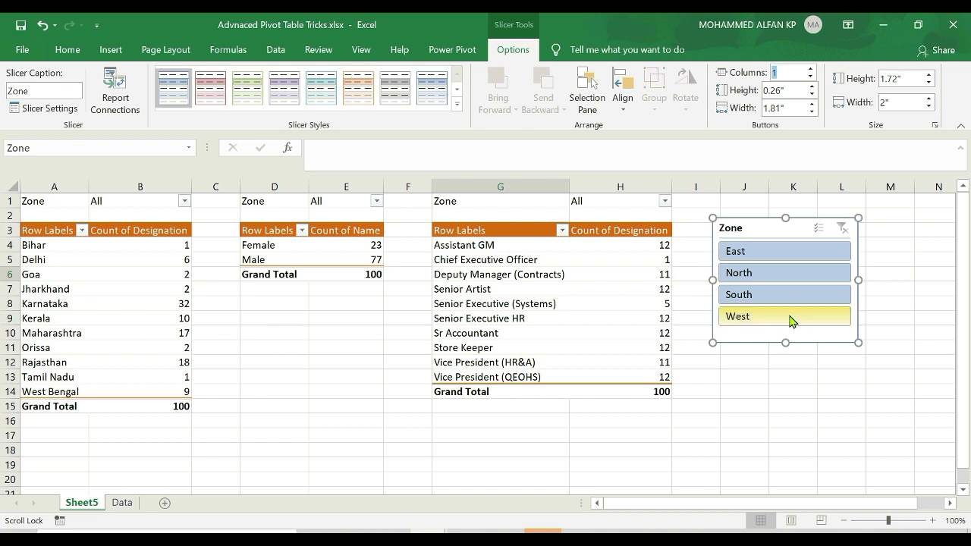
- Set the Zone slicer to 2 columns and apply the solid purple slicer style, keeping it beside the Designation PivotTable
left_click(781, 74)
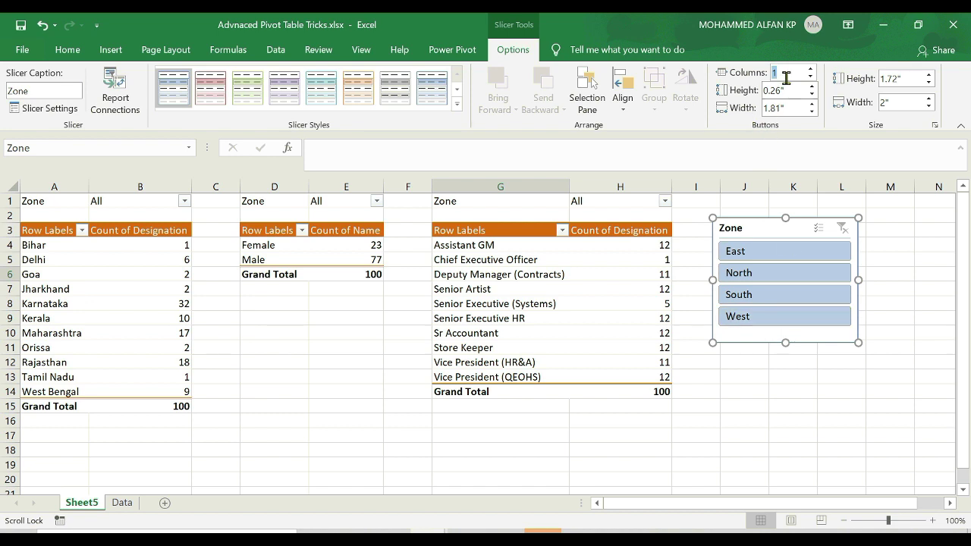
type("2")
key("Return")
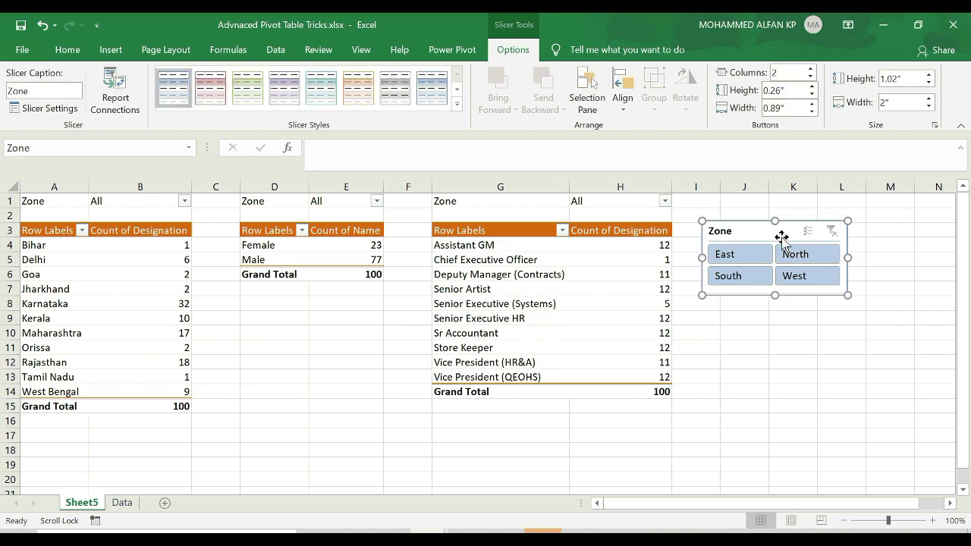
left_click(457, 105)
left_click(285, 160)
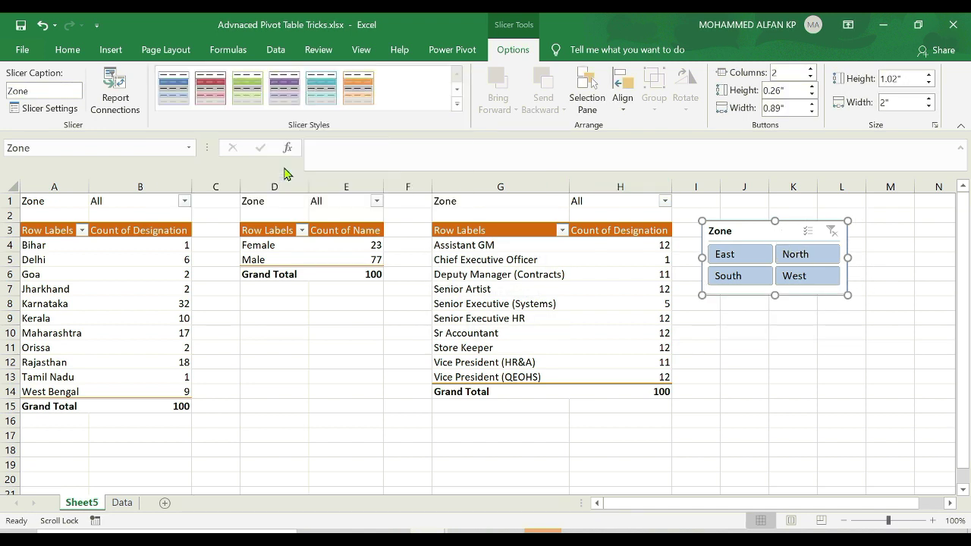
left_click_drag(779, 234, 787, 235)
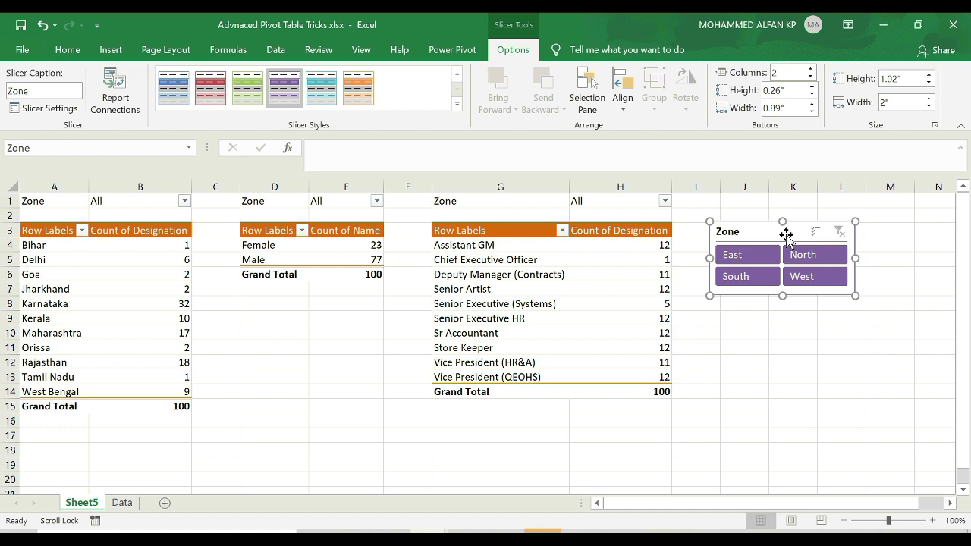
left_click_drag(753, 233, 748, 231)
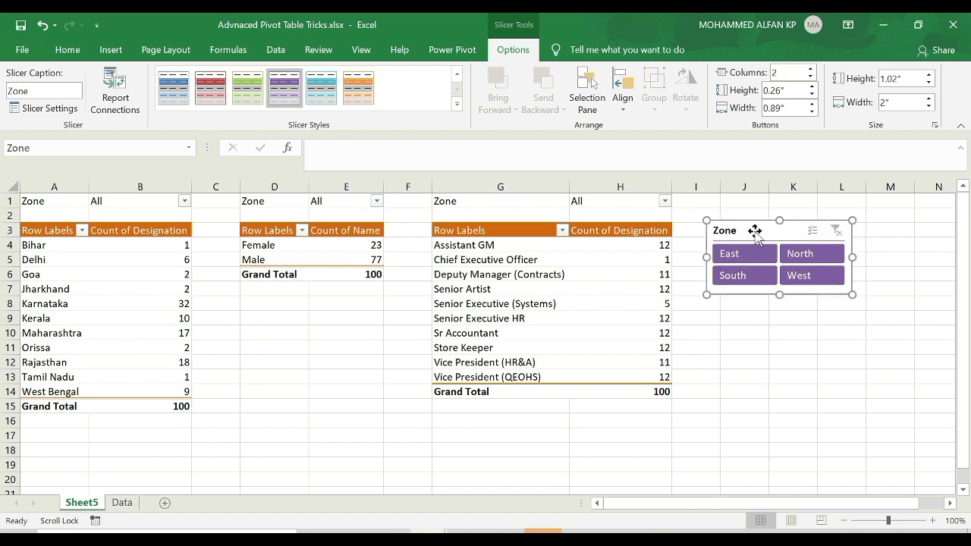
- Connect the Zone slicer to Report 1 and Report 2 in addition to Report 3
right_click(756, 236)
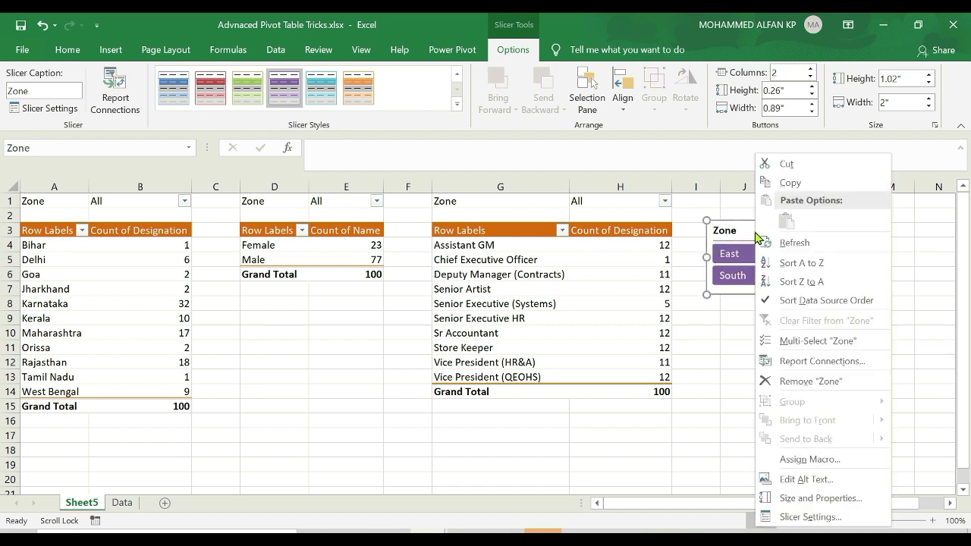
left_click(841, 361)
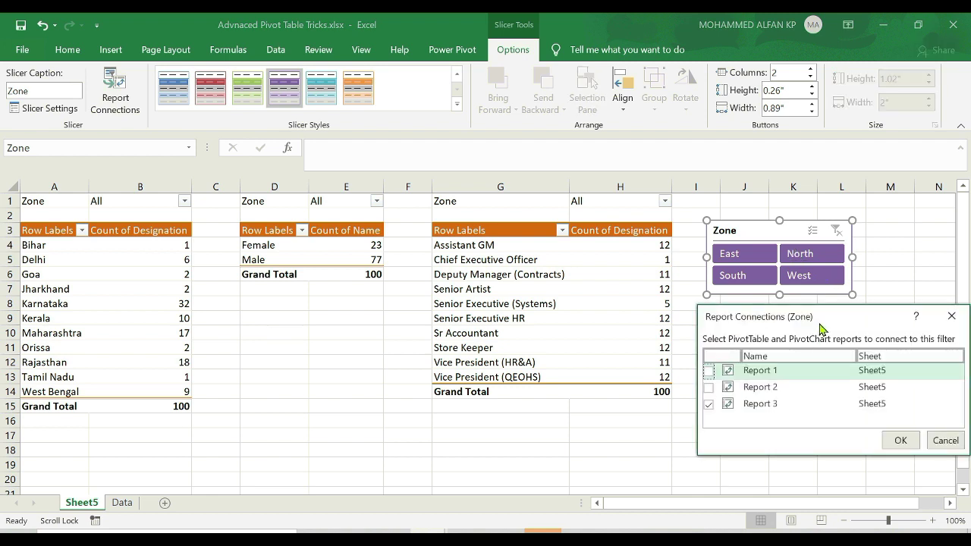
left_click_drag(815, 326, 796, 249)
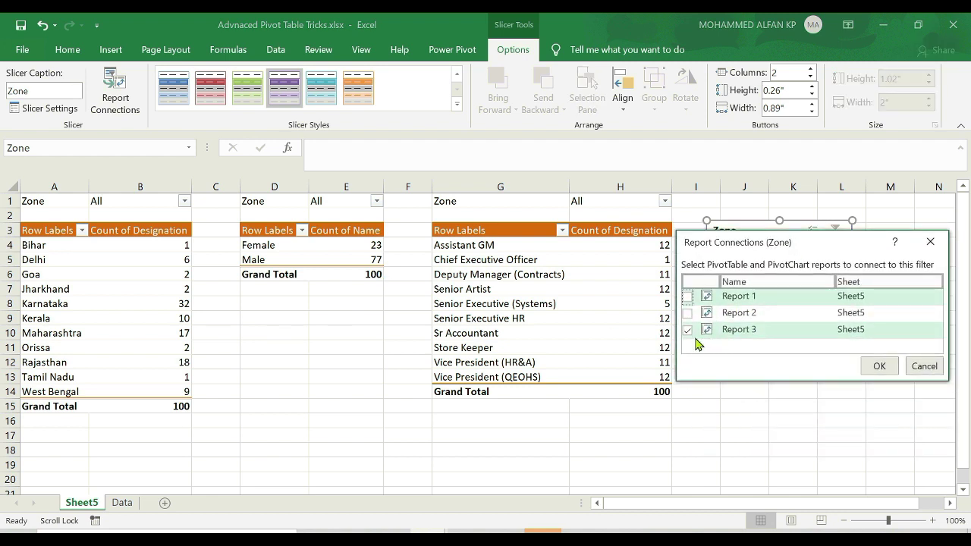
left_click_drag(800, 244, 827, 292)
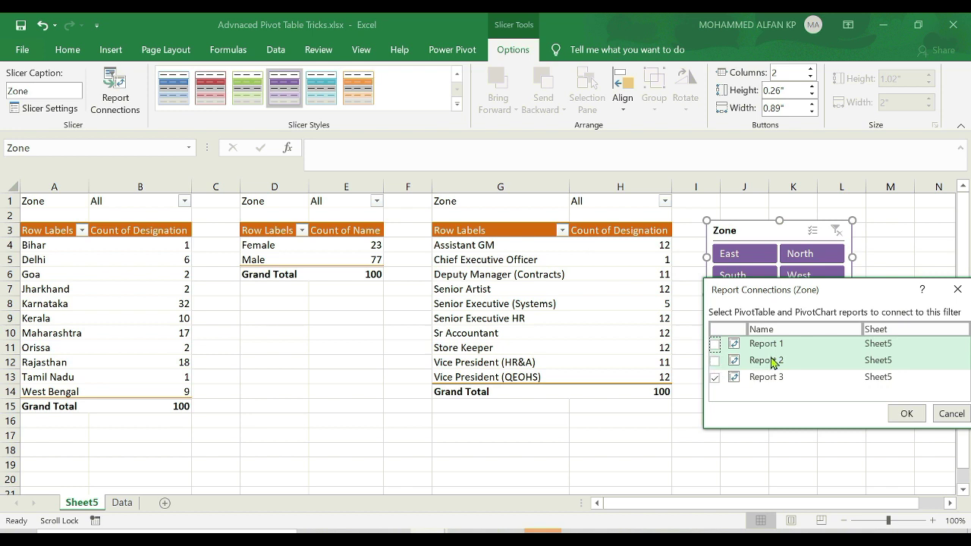
left_click(714, 345)
left_click(715, 361)
left_click(906, 414)
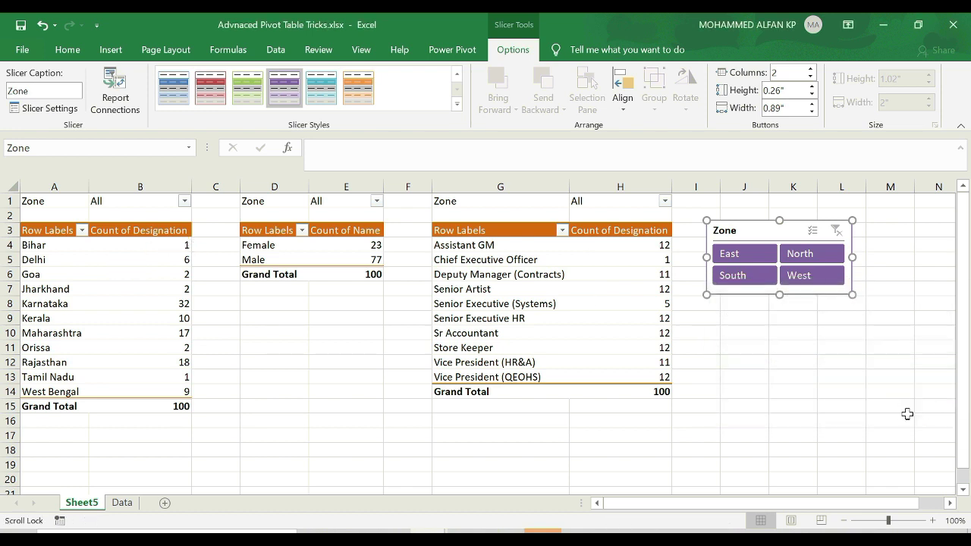
- Filter the three PivotTables by East, North, West, and South with East together, turn on multi-select, and clear the Zone filter
left_click(743, 260)
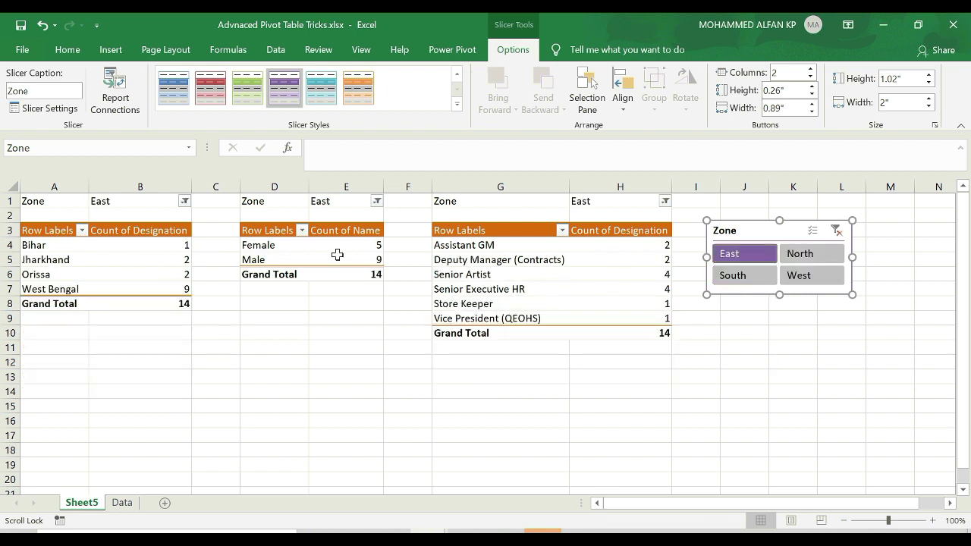
left_click(813, 257)
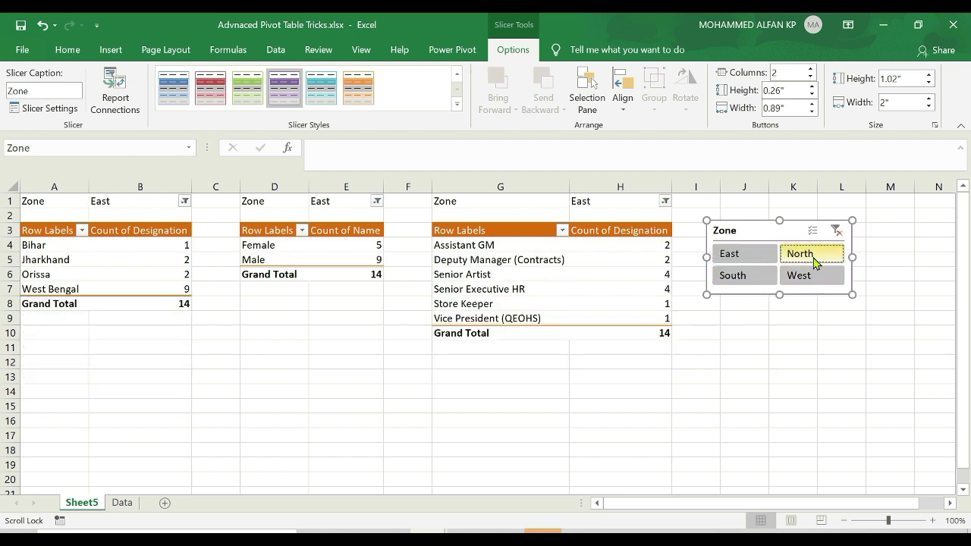
left_click(813, 275)
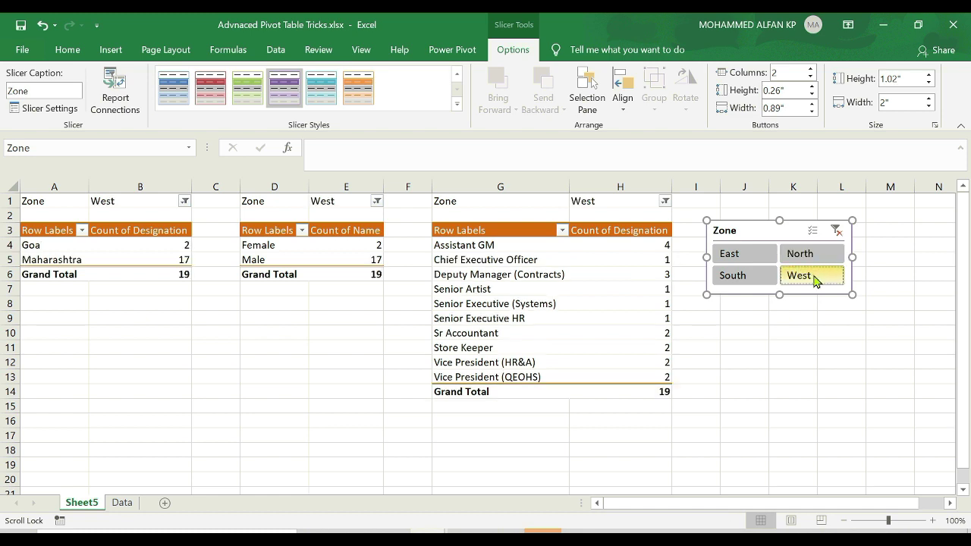
left_click(742, 279)
left_click(732, 253, "ctrl")
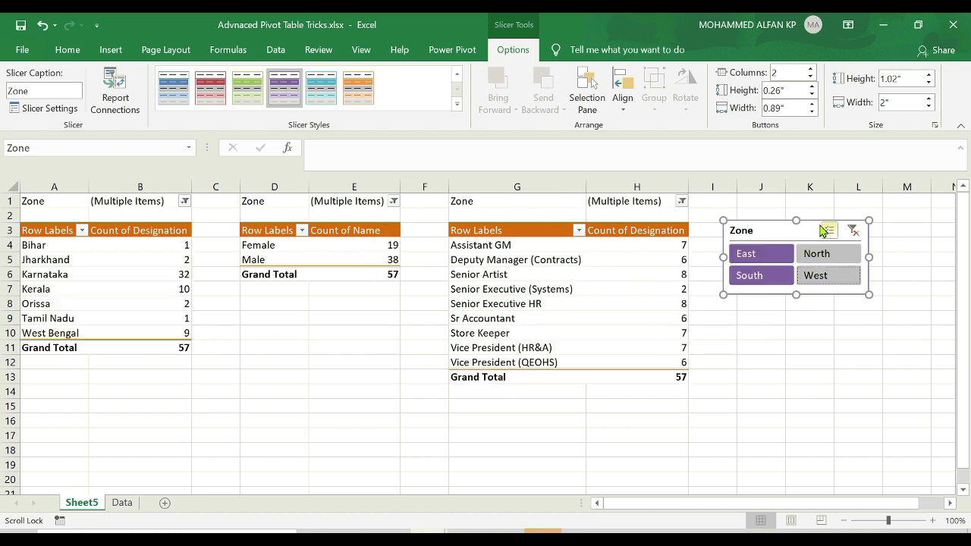
left_click(829, 230)
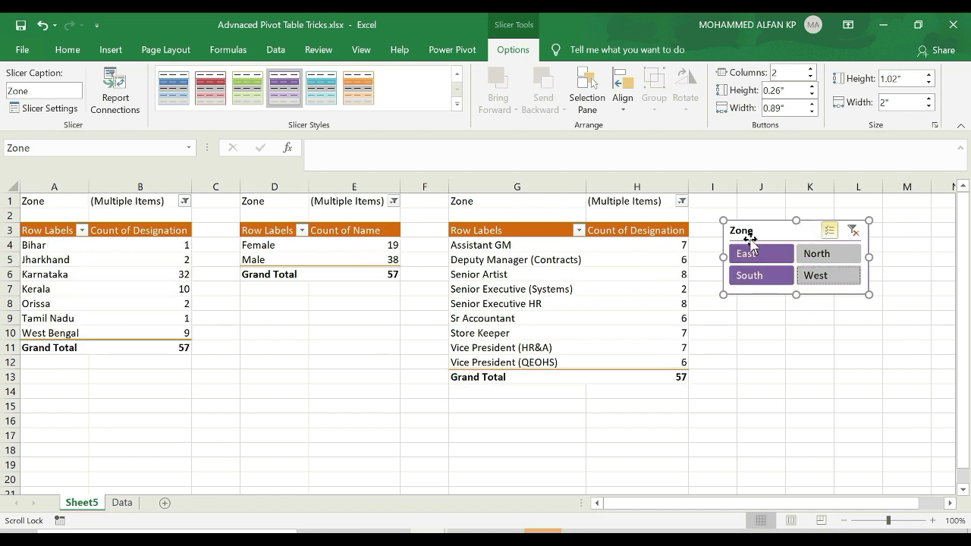
left_click(854, 232)
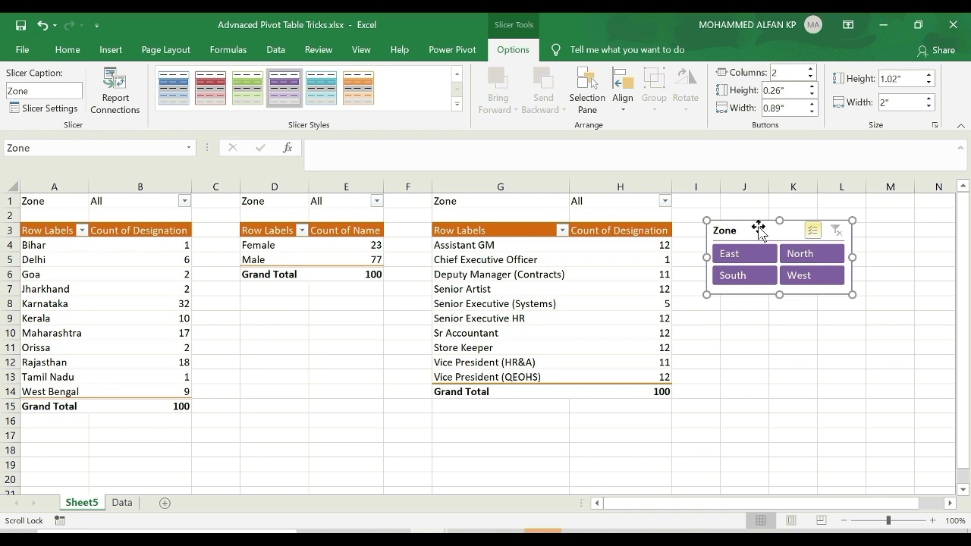
- Replace the Zone slicer with a Location slicer for the PivotTable at A3, placed beside the tables and enlarged to about 3.84" high
key("Delete")
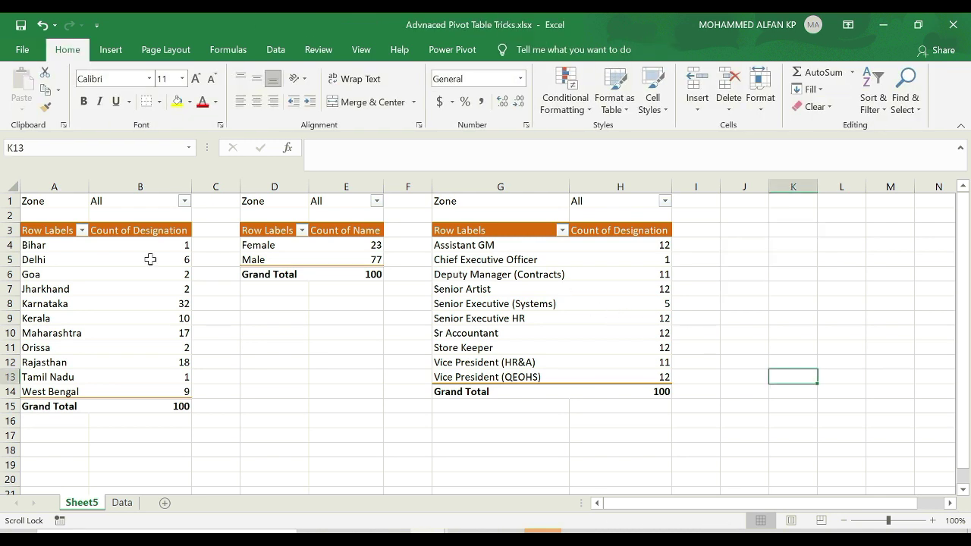
left_click(44, 232)
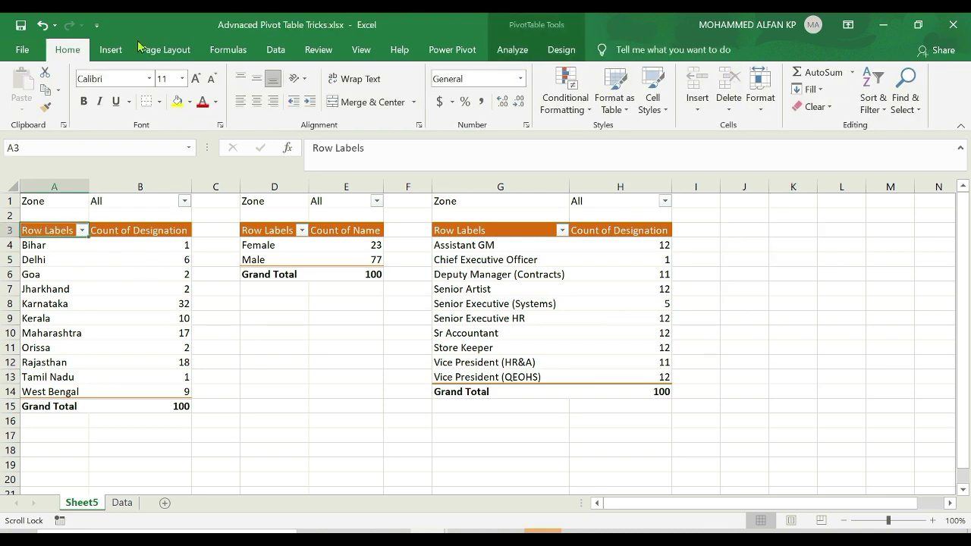
left_click(110, 50)
left_click(713, 111)
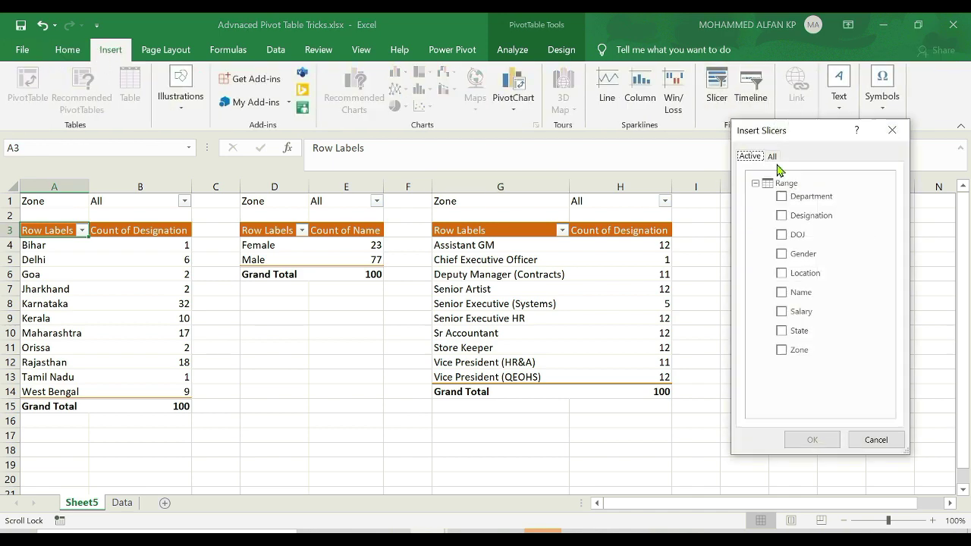
left_click(781, 273)
left_click(812, 439)
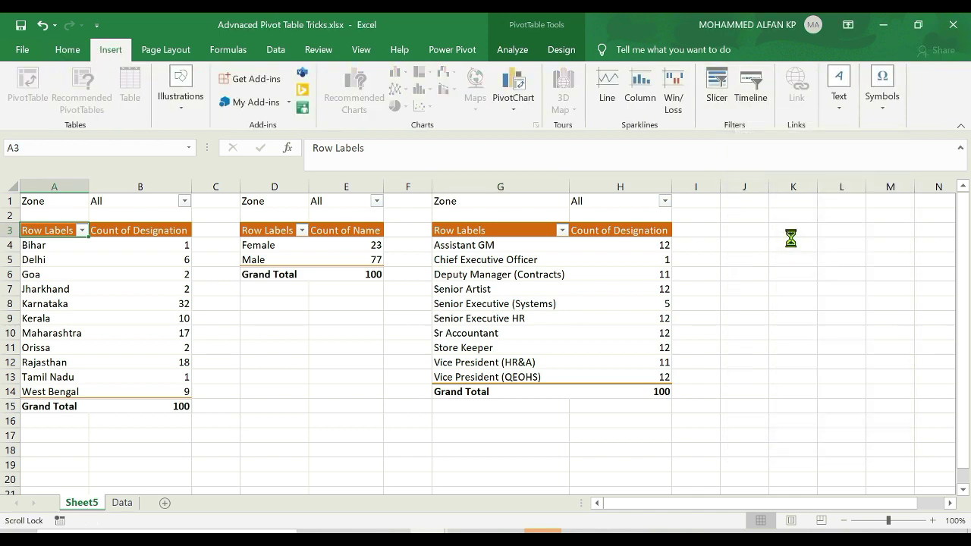
left_click_drag(524, 256, 851, 214)
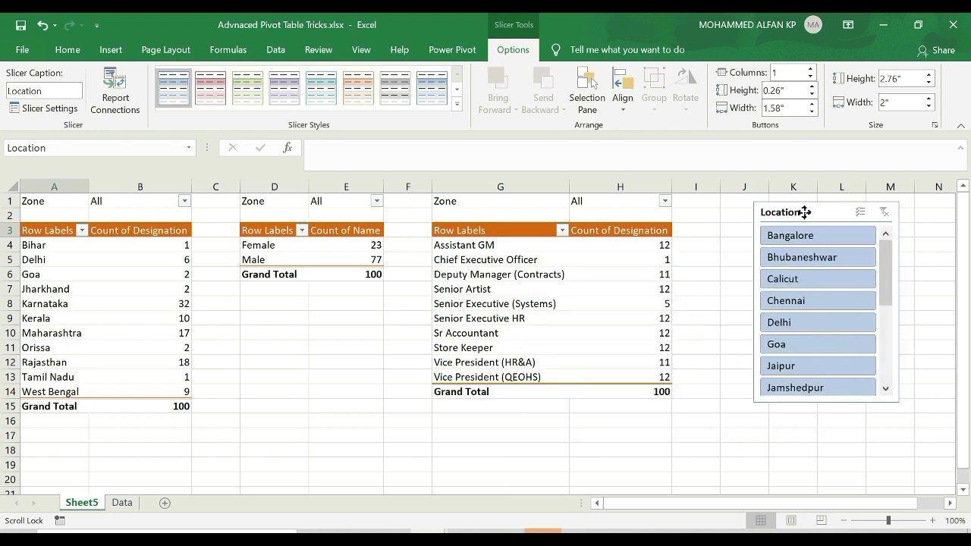
left_click_drag(828, 404, 839, 482)
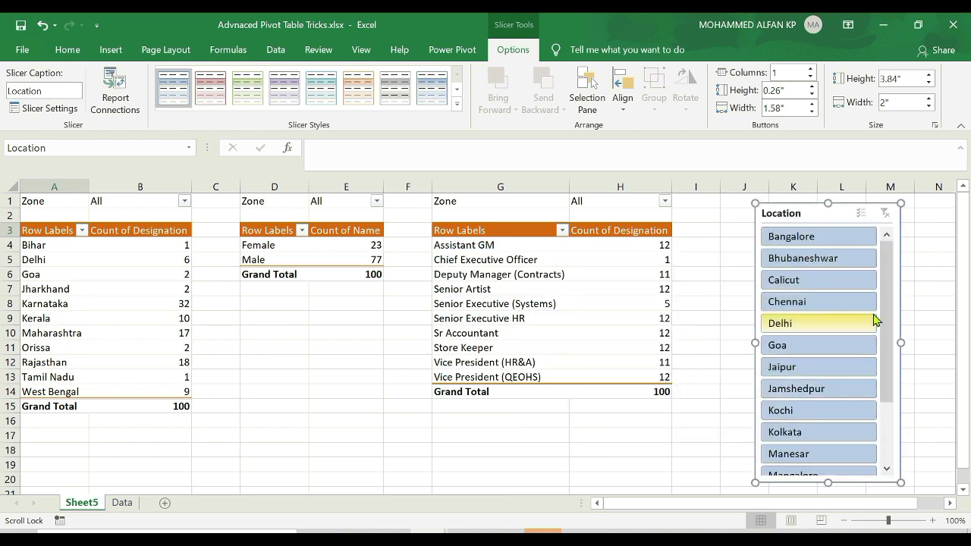
- Connect the Location slicer to Report 2 and Report 3 as well, and filter the tables by Calicut and again by Jaipur
right_click(805, 214)
left_click(869, 361)
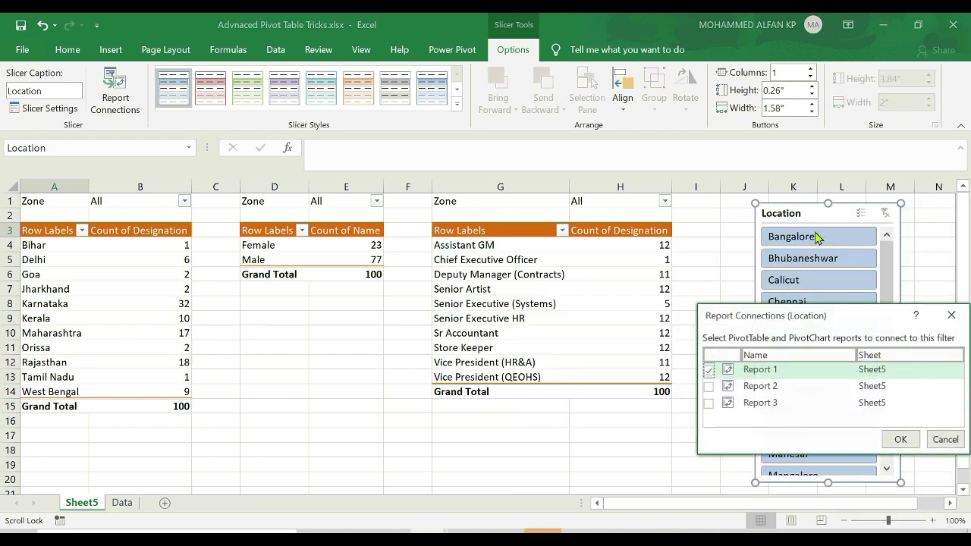
left_click_drag(817, 312, 812, 249)
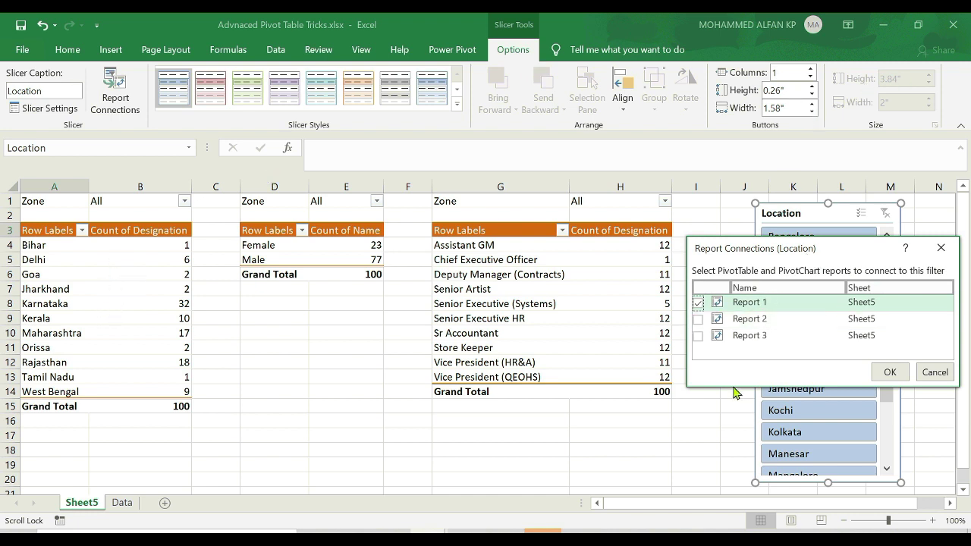
left_click(699, 319)
left_click(698, 336)
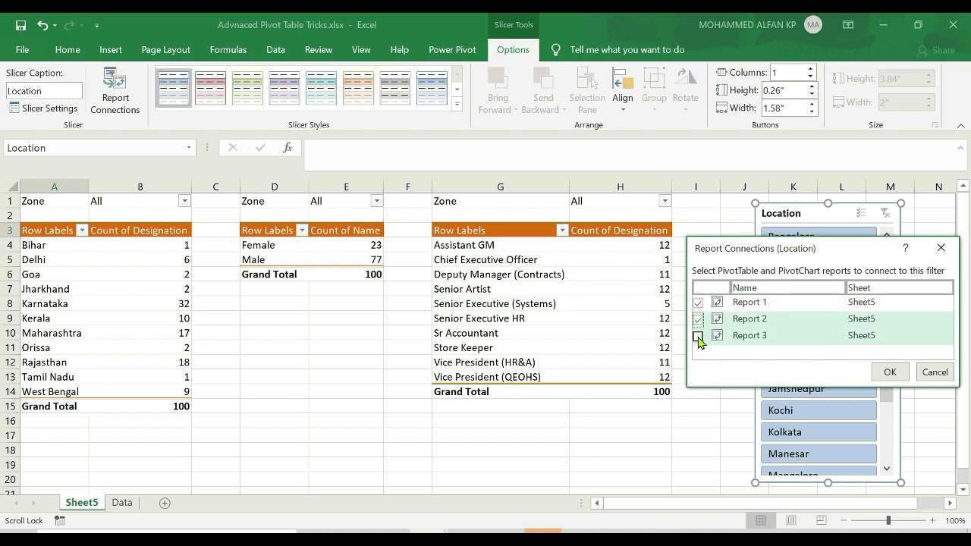
left_click(889, 372)
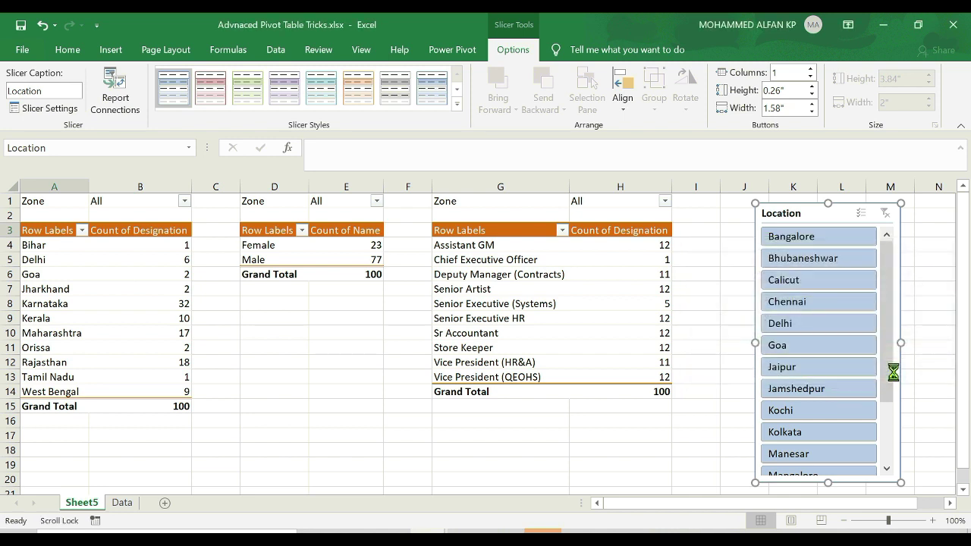
left_click(816, 288)
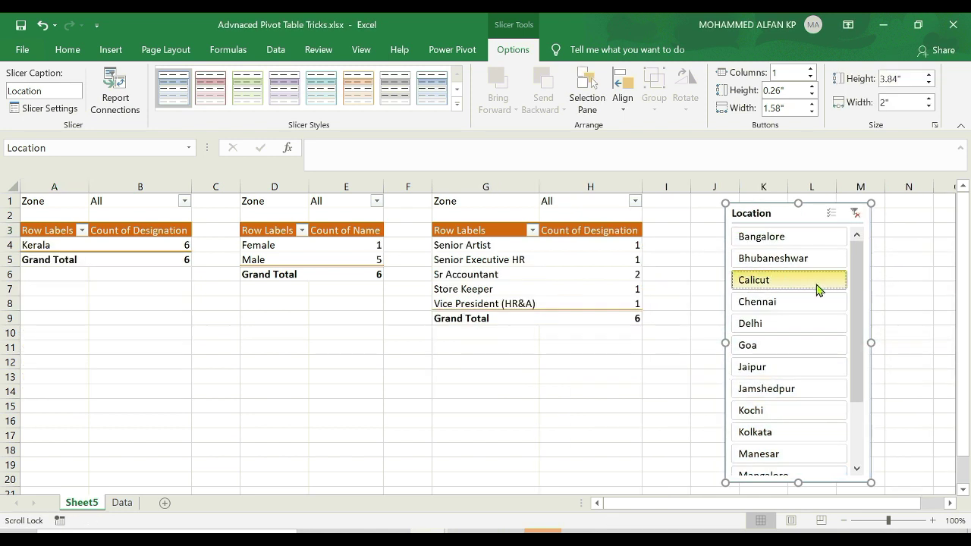
left_click(767, 372)
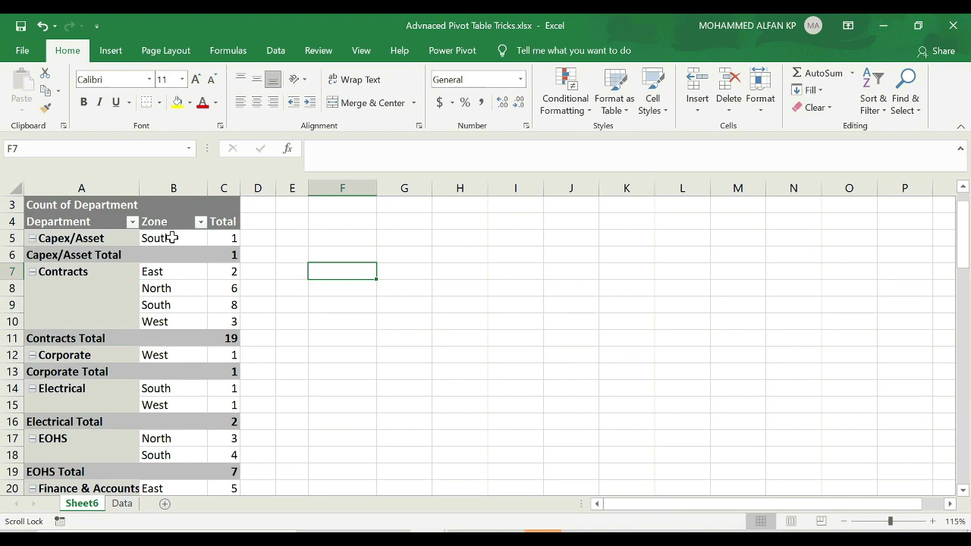
- Rename the East zone item under Contracts in cell B7 of the department PivotTable to East Reg
scroll(178, 362, "down", 3)
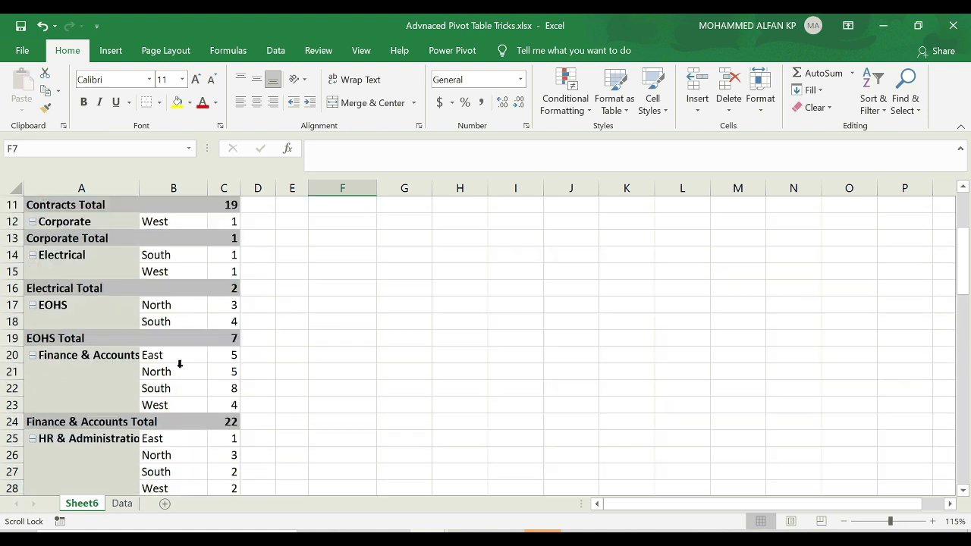
scroll(104, 340, "up", 3)
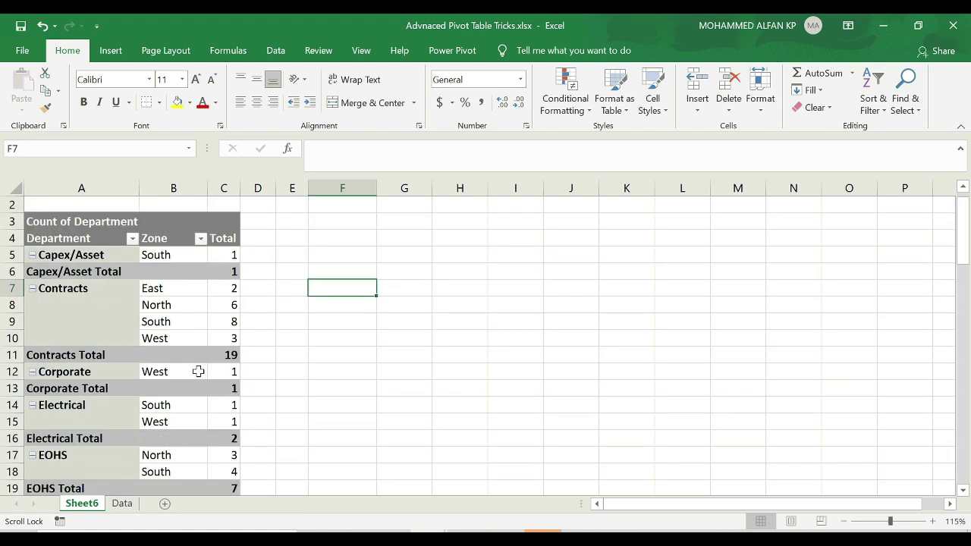
left_click(72, 290)
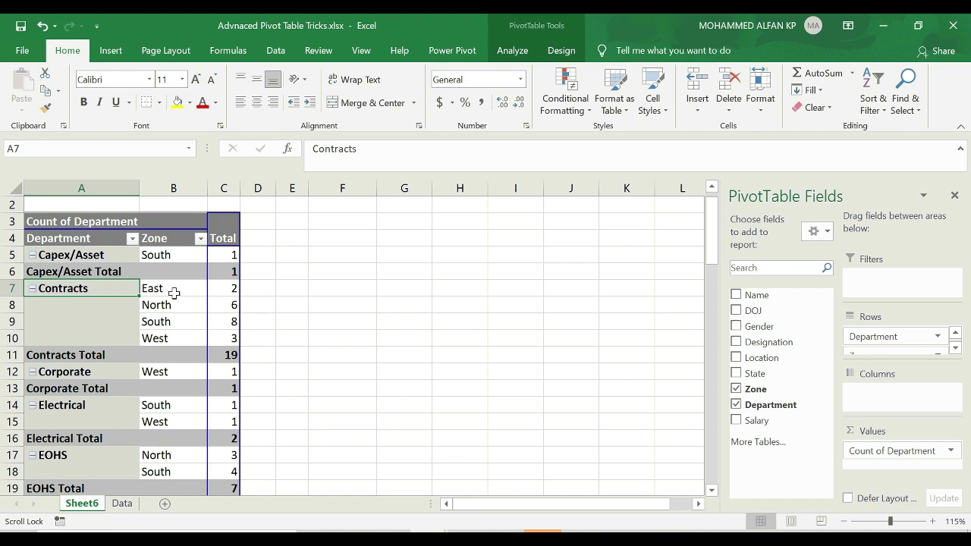
left_click(174, 311)
left_click(169, 294)
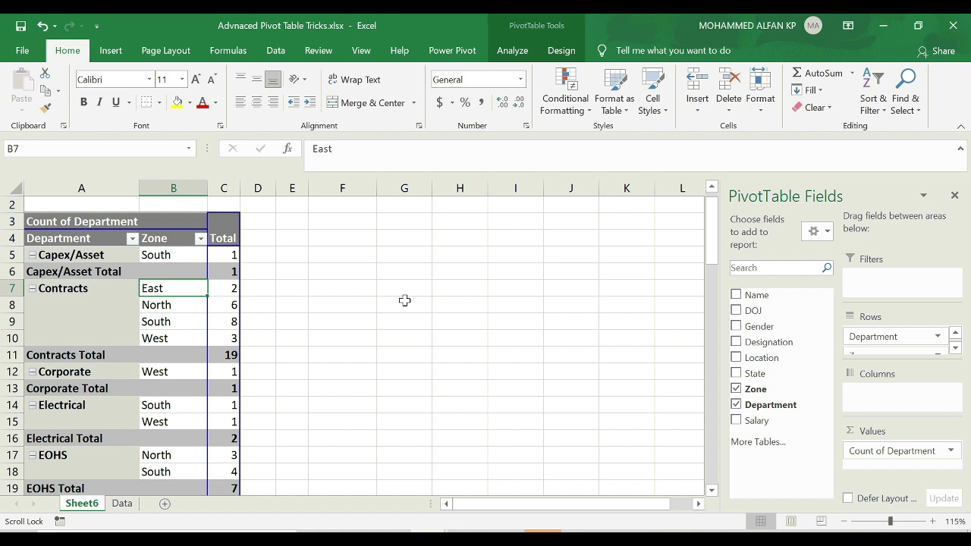
key("F2")
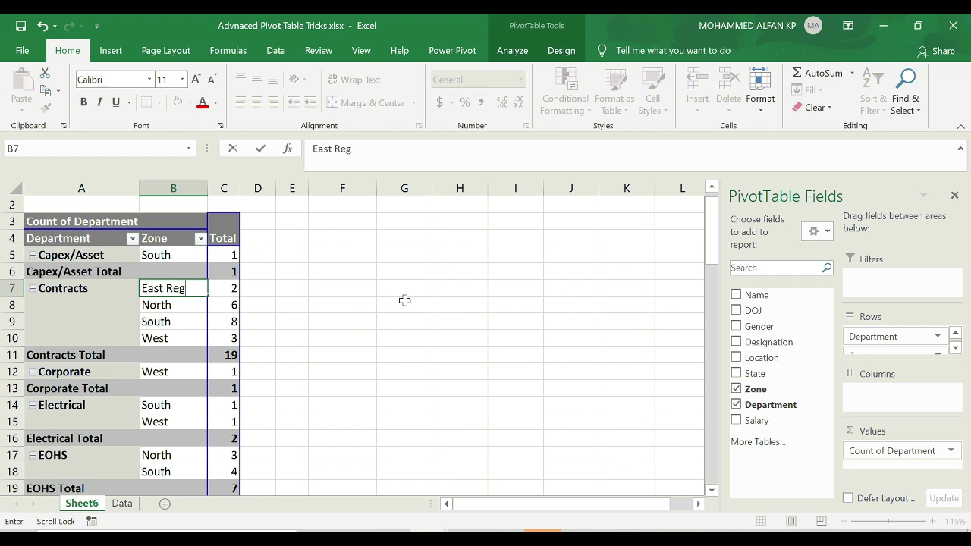
scroll(404, 300, "down", 1)
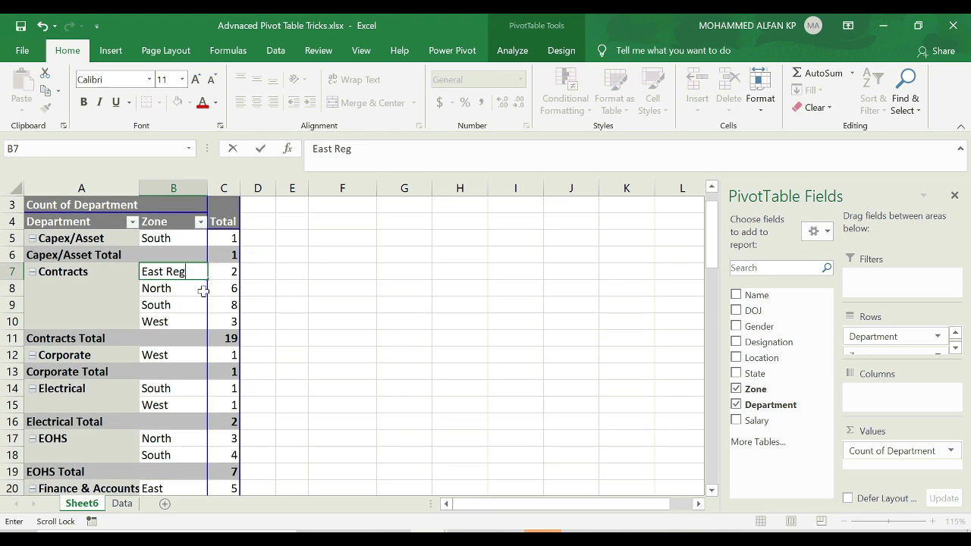
scroll(256, 423, "down", 1)
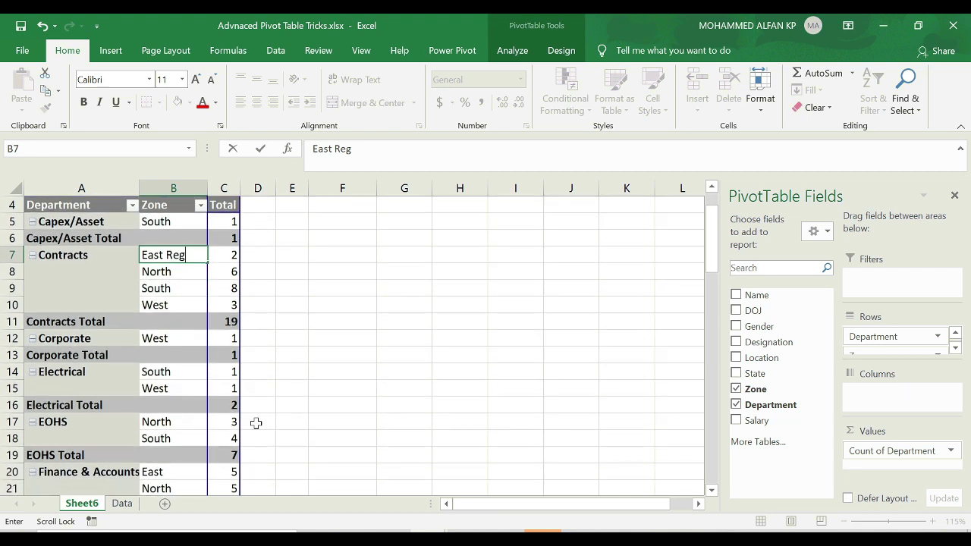
key("Return")
- Reorder the zones so West comes before East Reg by entering West over the item in cell B7
scroll(254, 421, "down", 10)
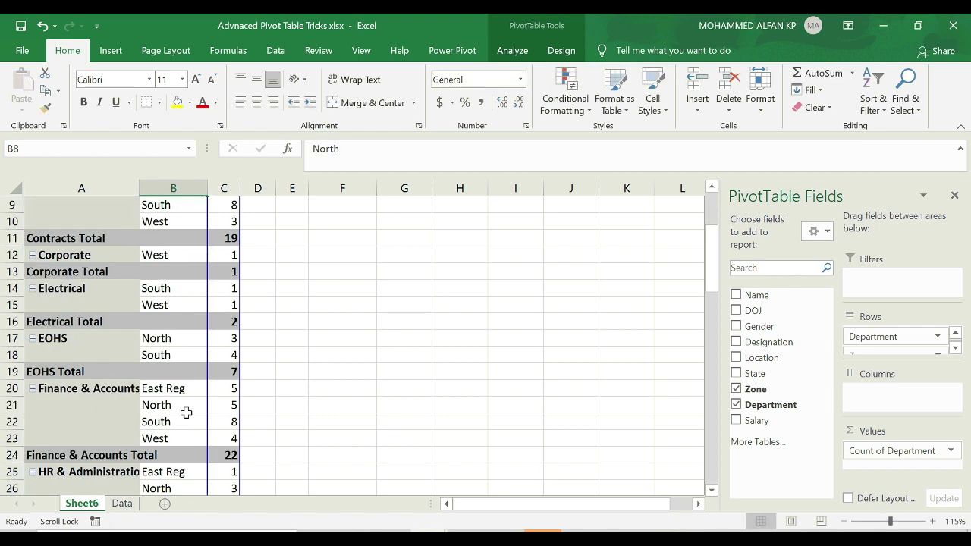
scroll(197, 414, "down", 2)
scroll(228, 418, "up", 6)
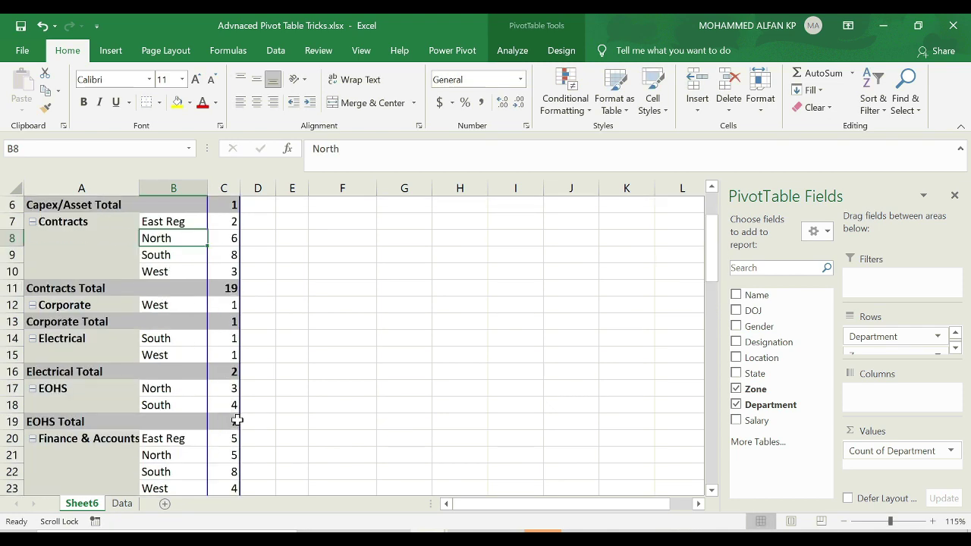
key("Up")
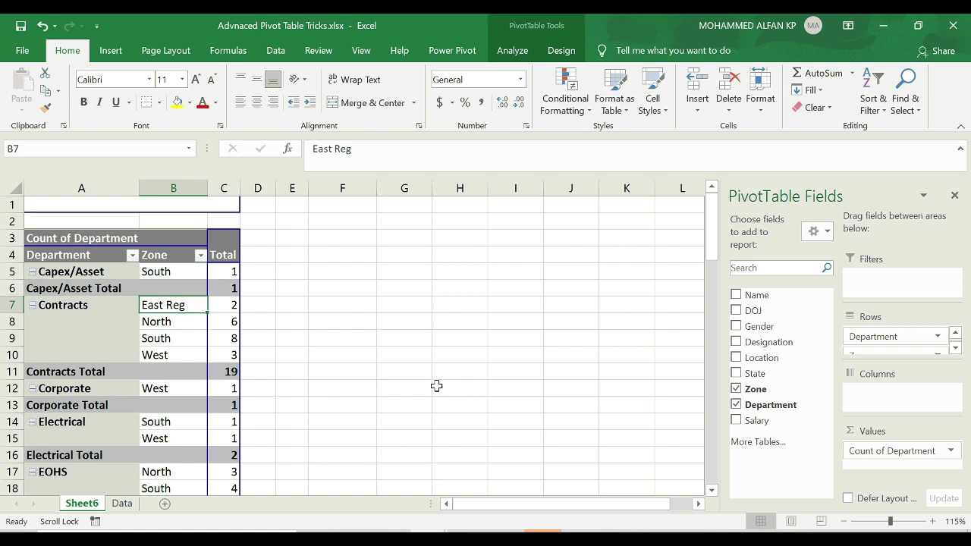
type("West")
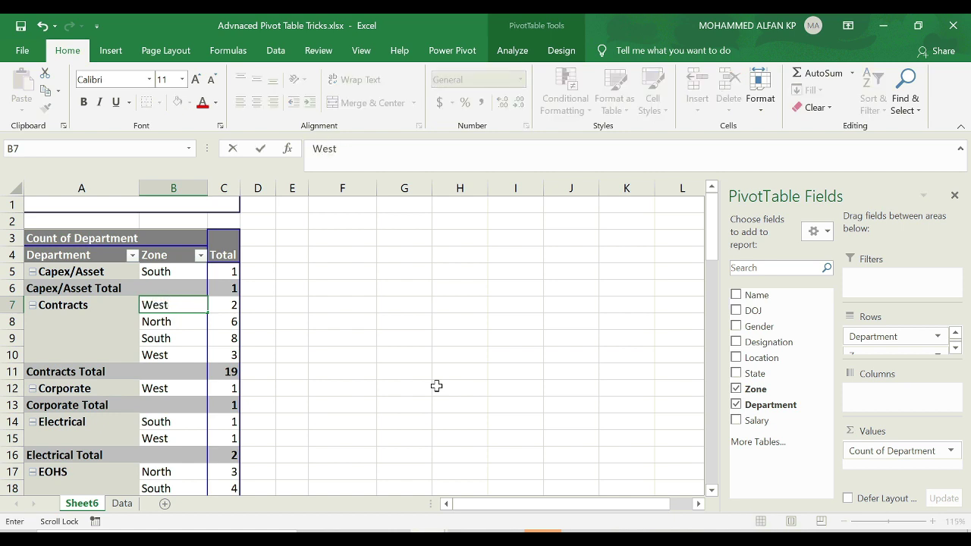
key("Return")
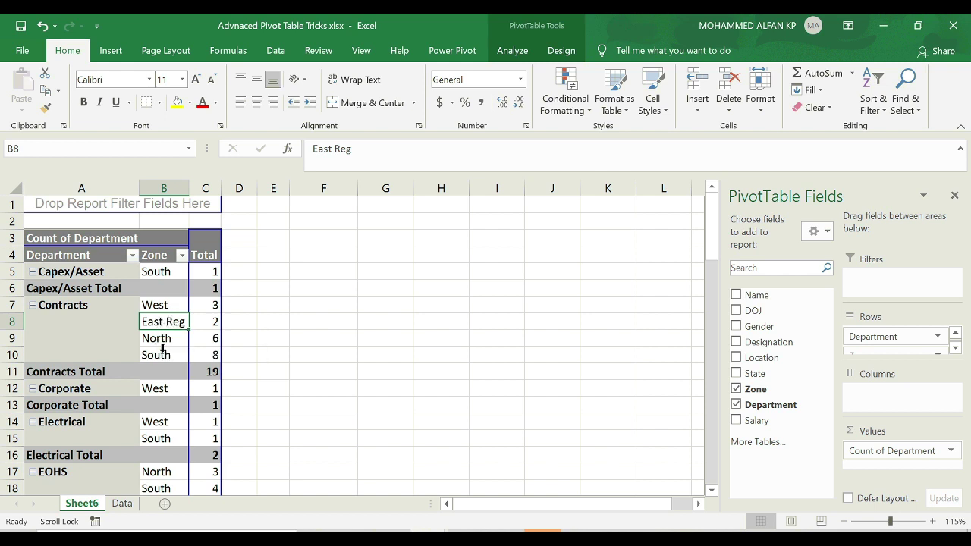
- Move South to the front of the zone order by entering South over the West item in cell B7
left_click(164, 305)
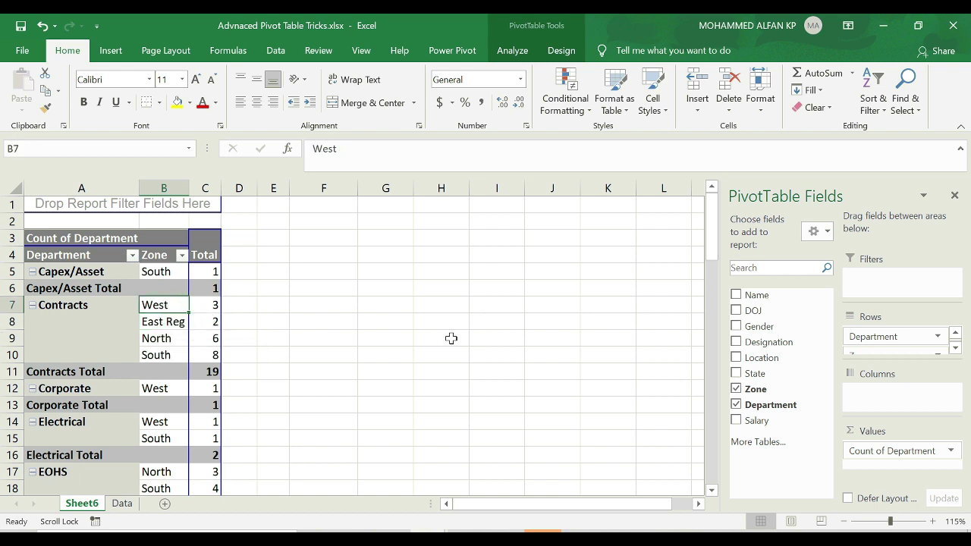
key("BackSpace")
type("South")
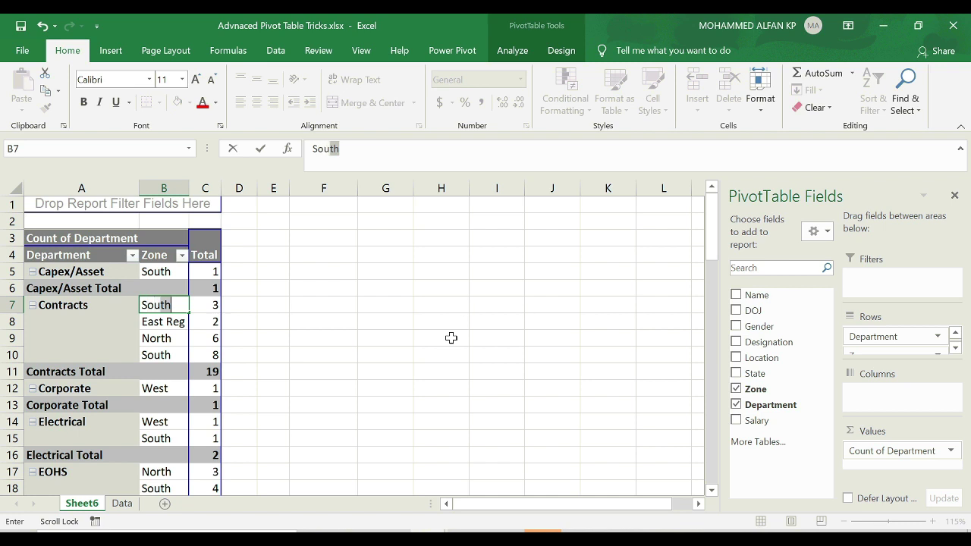
key("Return")
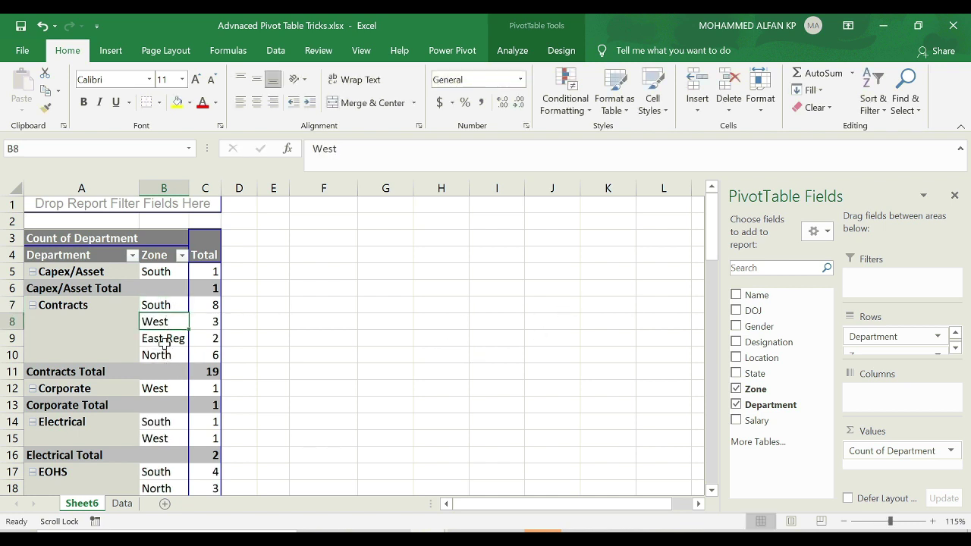
scroll(164, 312, "down", 6)
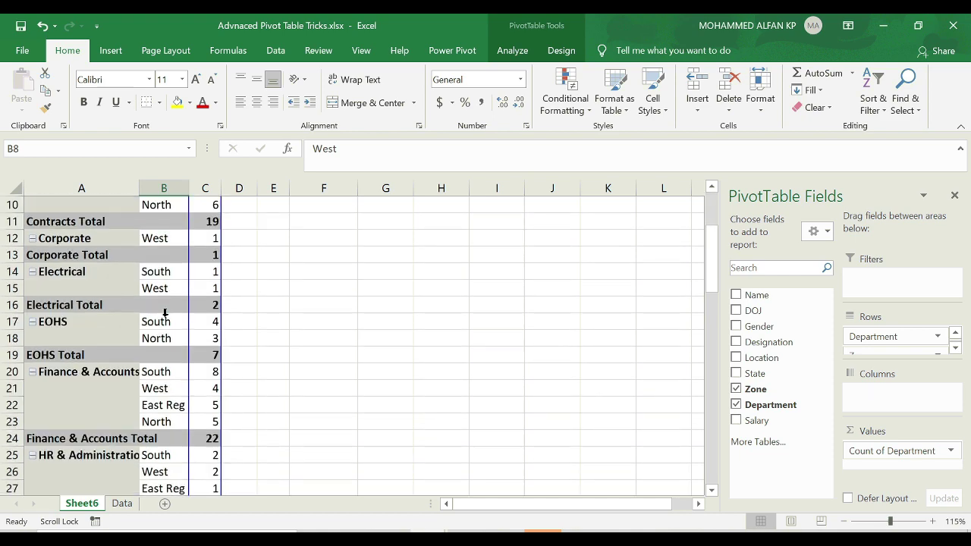
scroll(161, 342, "down", 4)
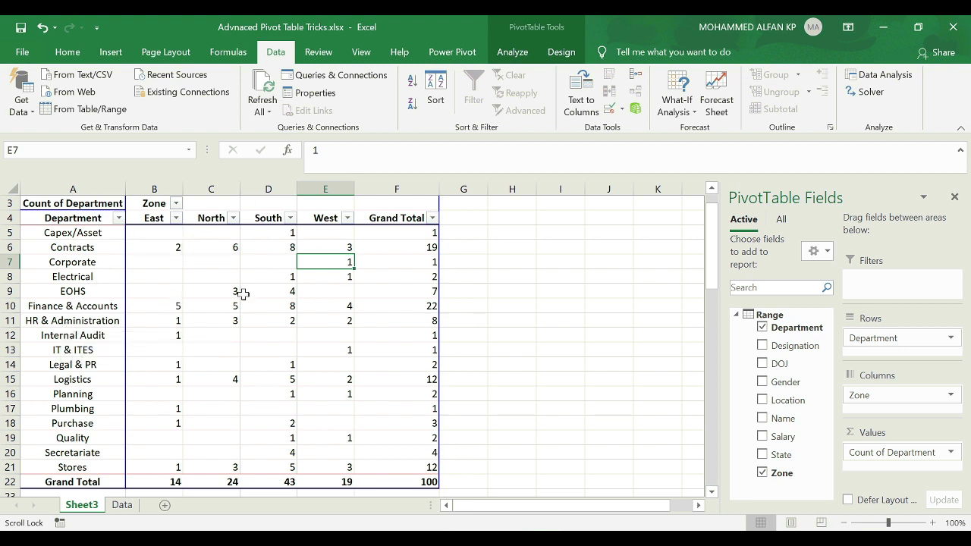
- Set the empty cells of the department-by-zone PivotTable to show NA in its PivotTable options
mouse_move(274, 345)
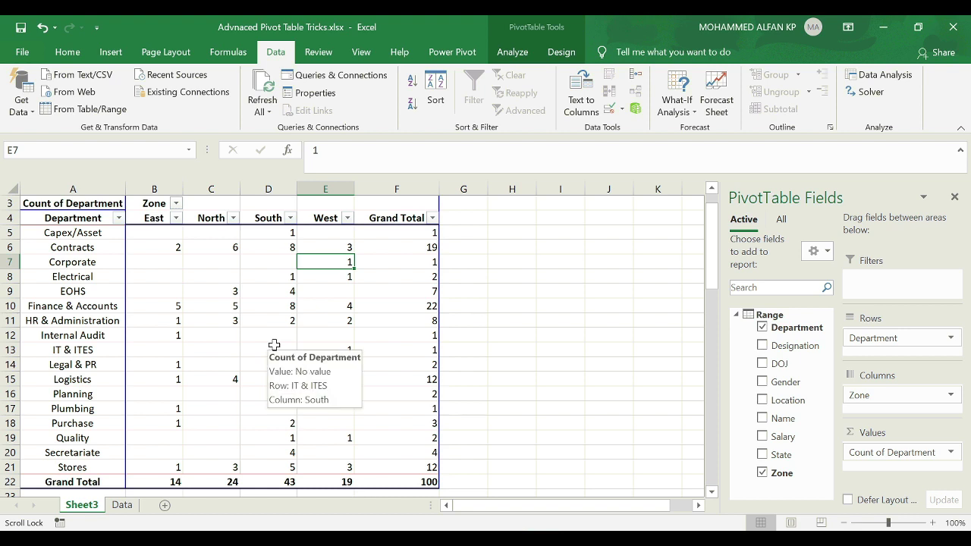
right_click(149, 276)
left_click(265, 501)
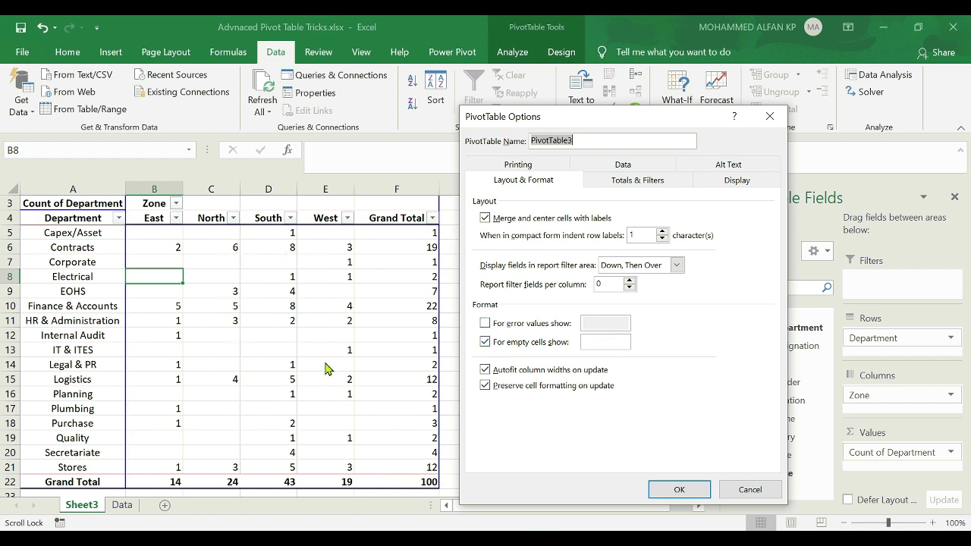
left_click(608, 343)
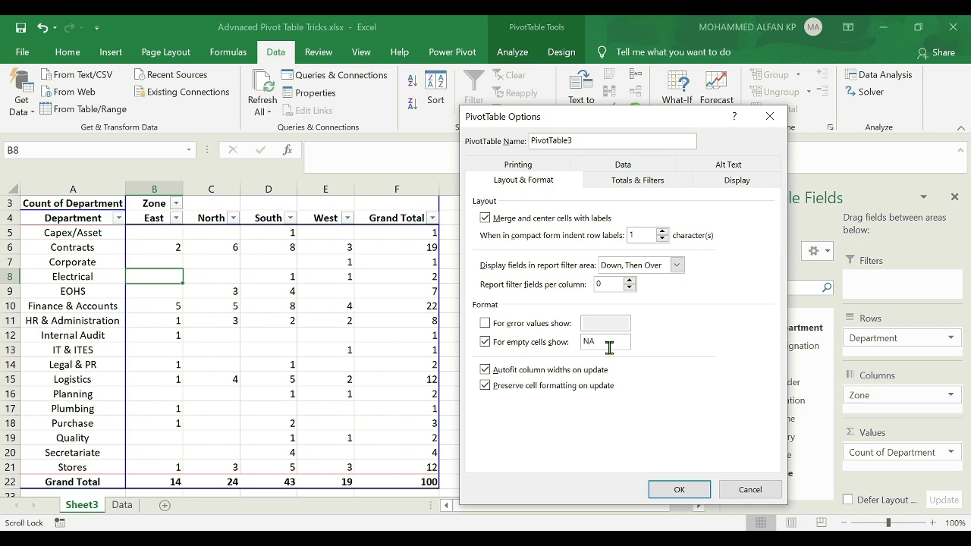
left_click(678, 489)
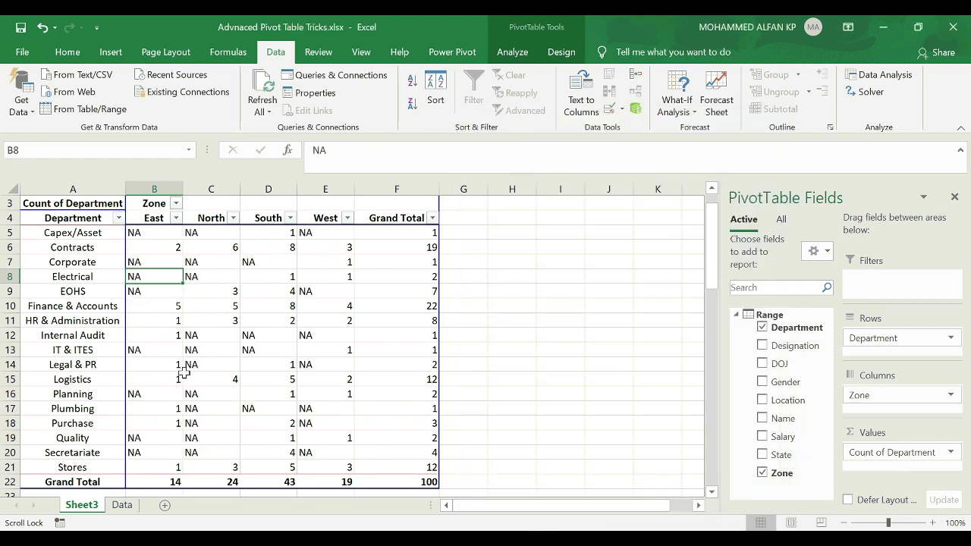
- Change the PivotTable options so that the empty cells display 0
left_click(395, 257)
left_click(319, 271)
right_click(319, 272)
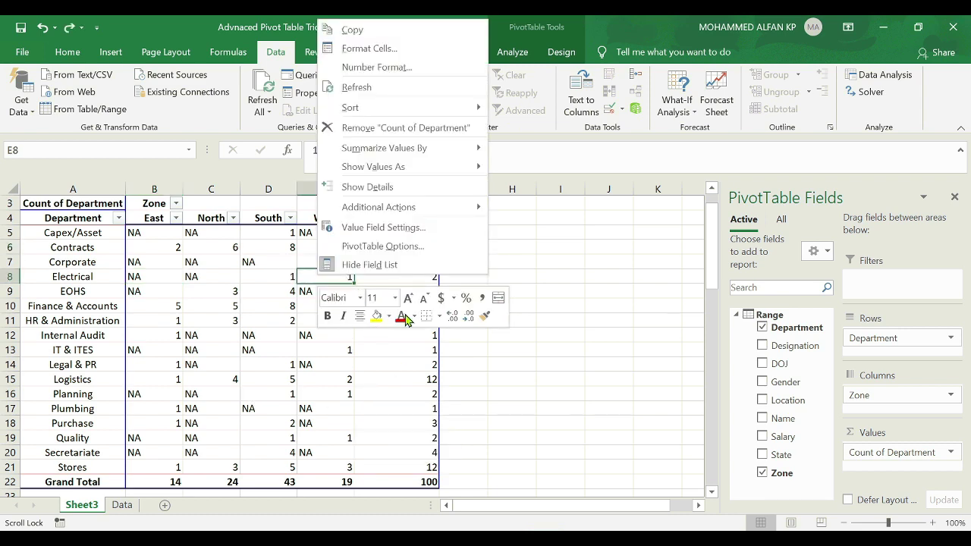
left_click(425, 247)
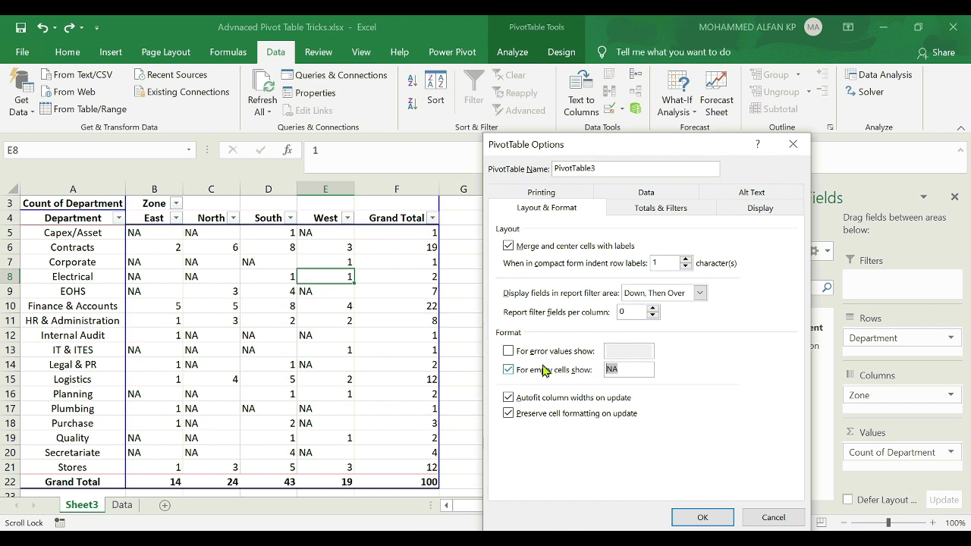
left_click(703, 517)
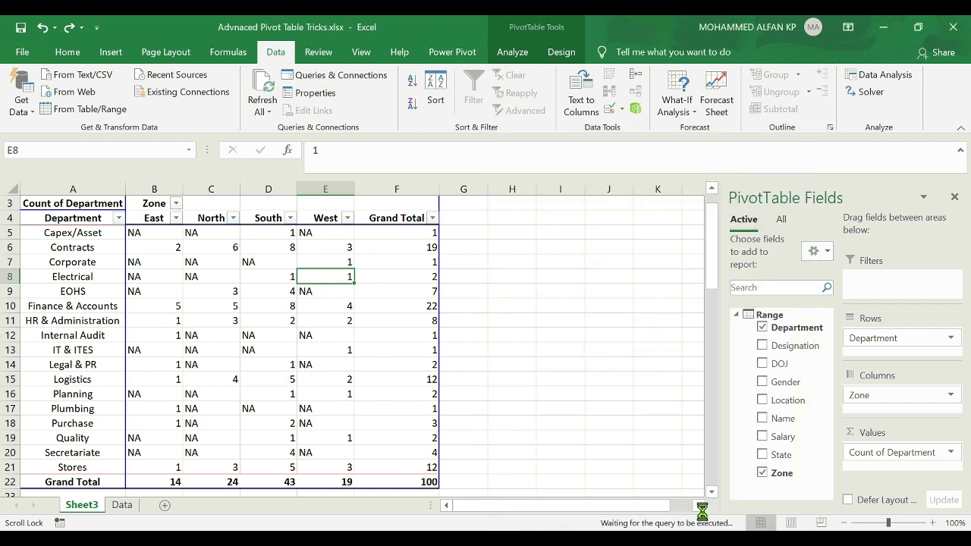
mouse_move(241, 312)
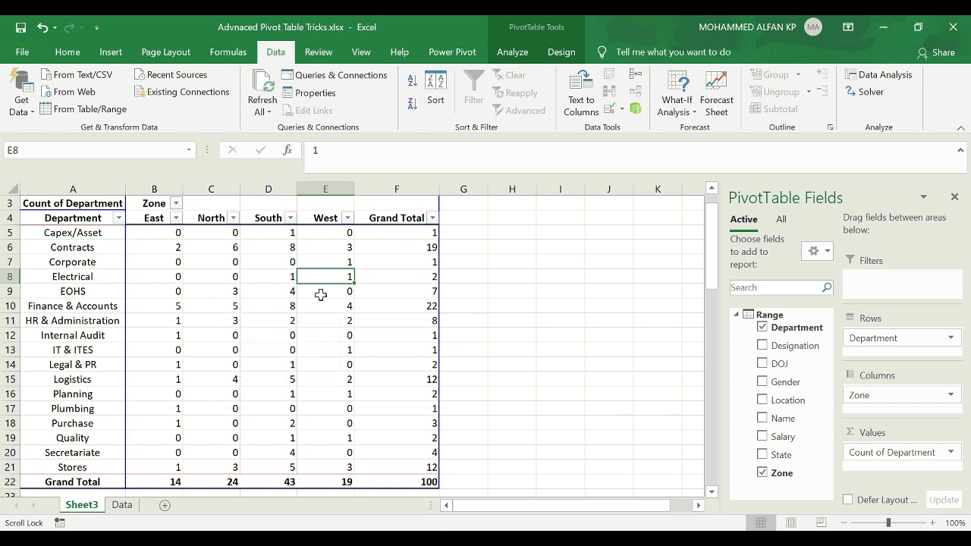
- Replace Count of Department with a count of Location as the PivotTable's value field
mouse_move(256, 285)
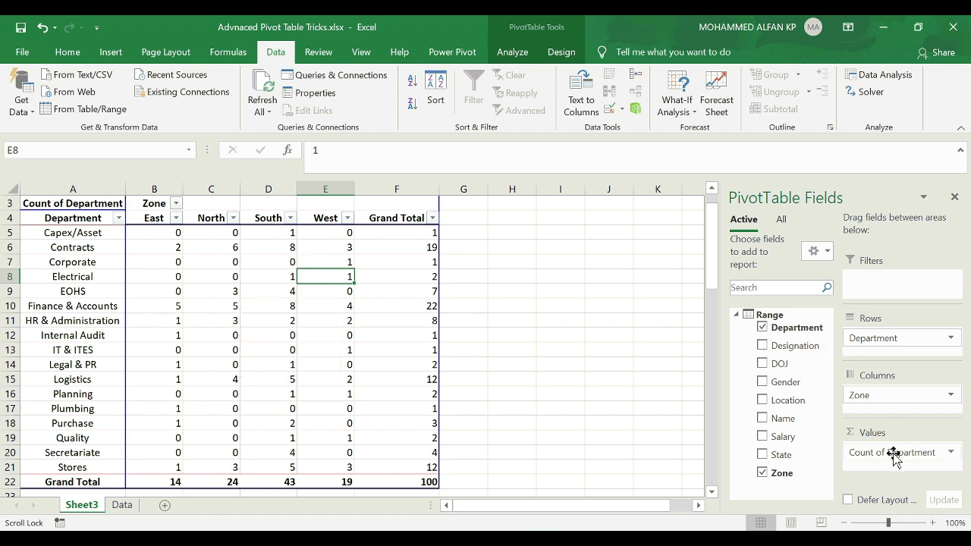
left_click_drag(834, 452, 784, 364)
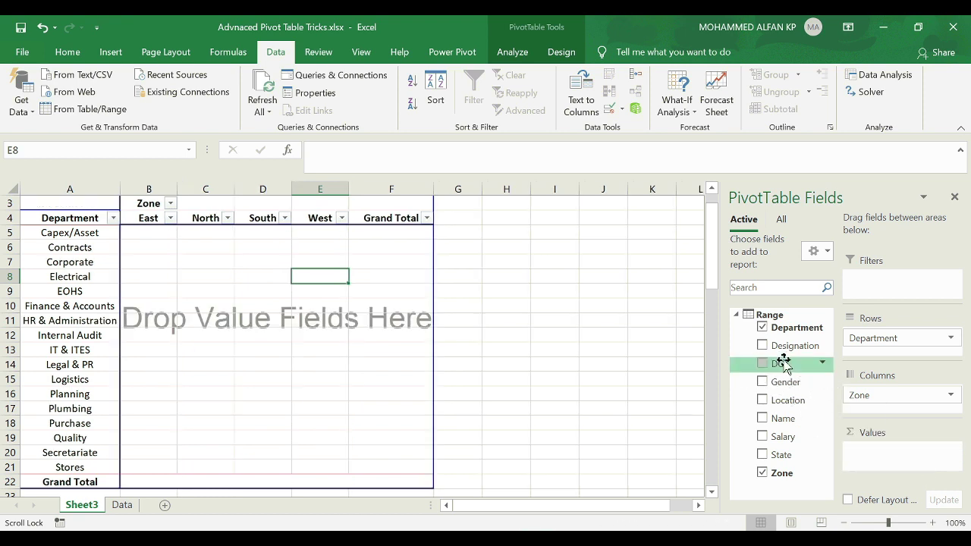
left_click_drag(787, 402, 884, 466)
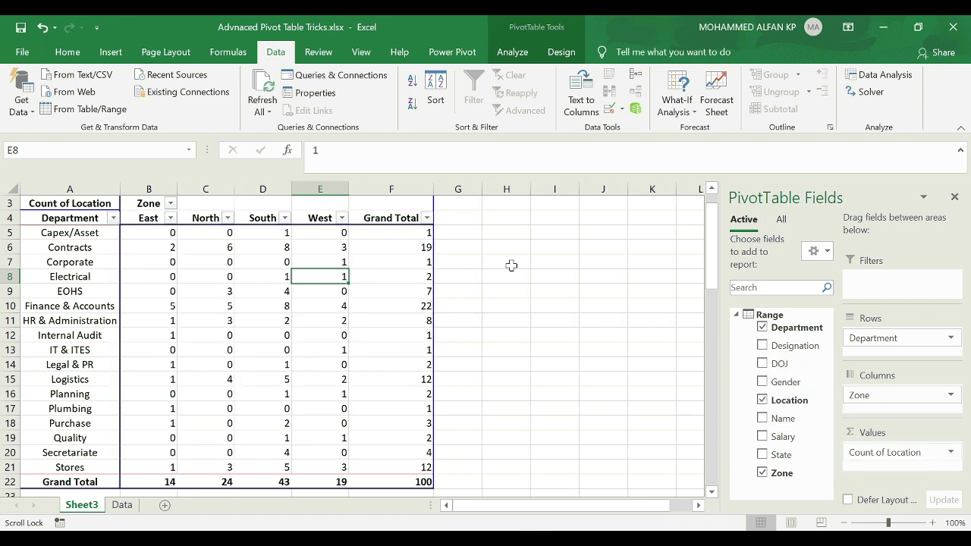
- Set the PivotTable's empty cells to display as blanks by leaving the empty-cell text without an entry
right_click(332, 262)
left_click(433, 485)
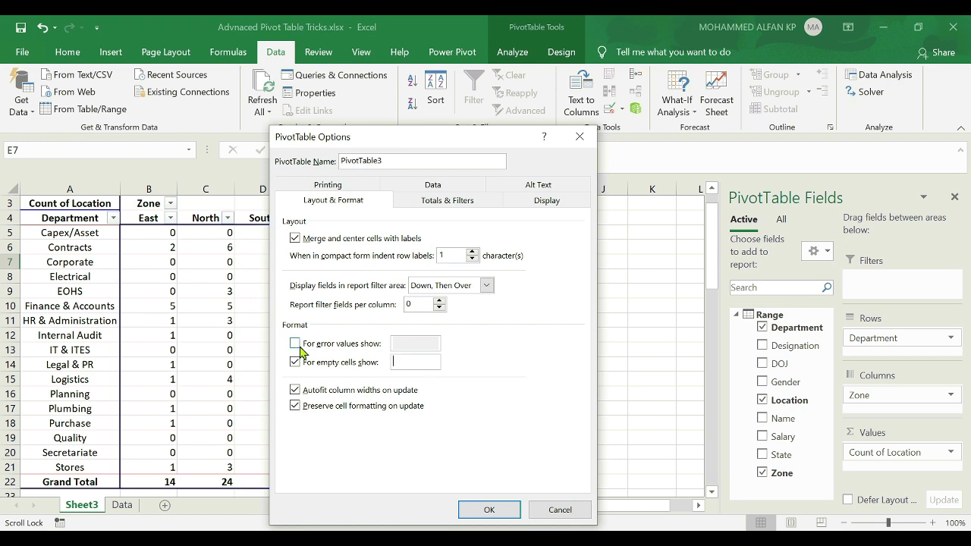
left_click(489, 509)
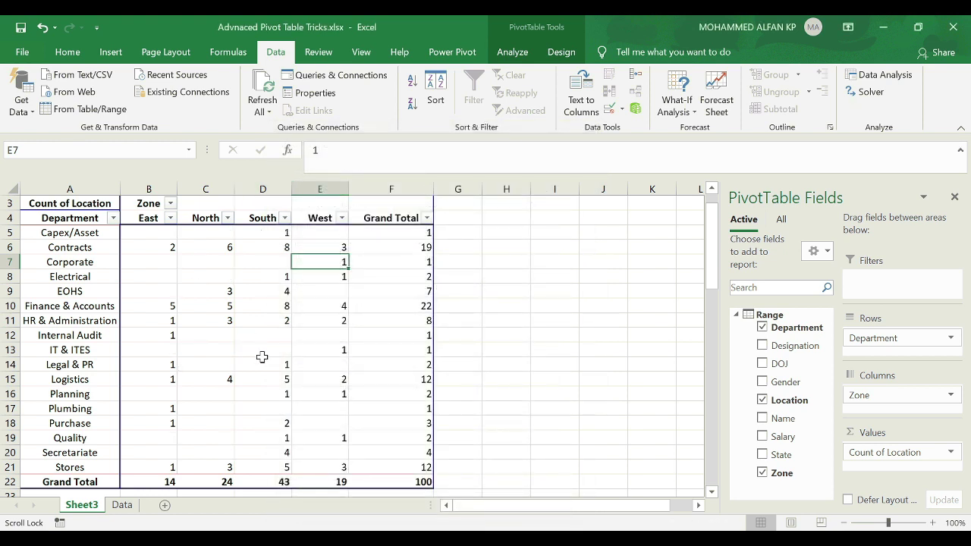
mouse_move(365, 414)
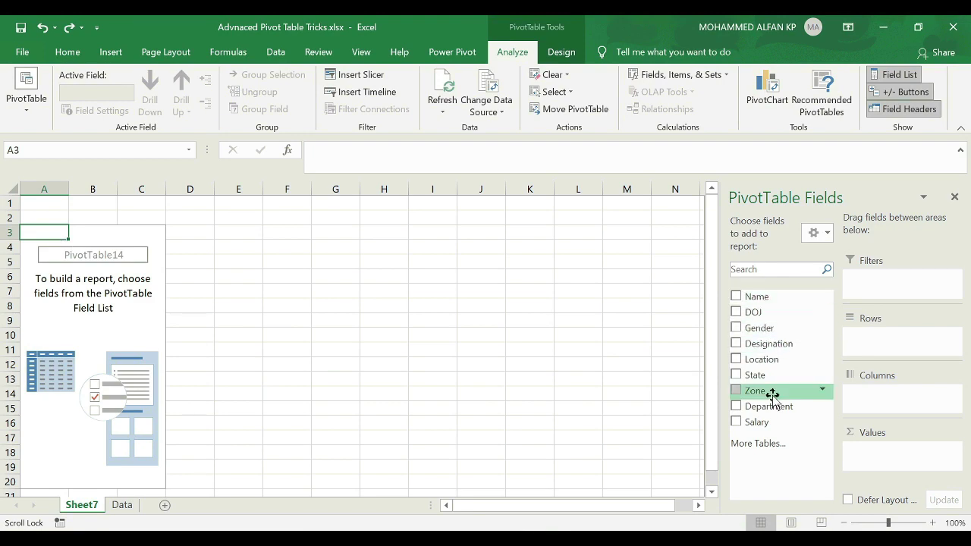
- Check the source data, and build the new PivotTable on Sheet7 with Location as rows and the sum of Salary as values
left_click(122, 505)
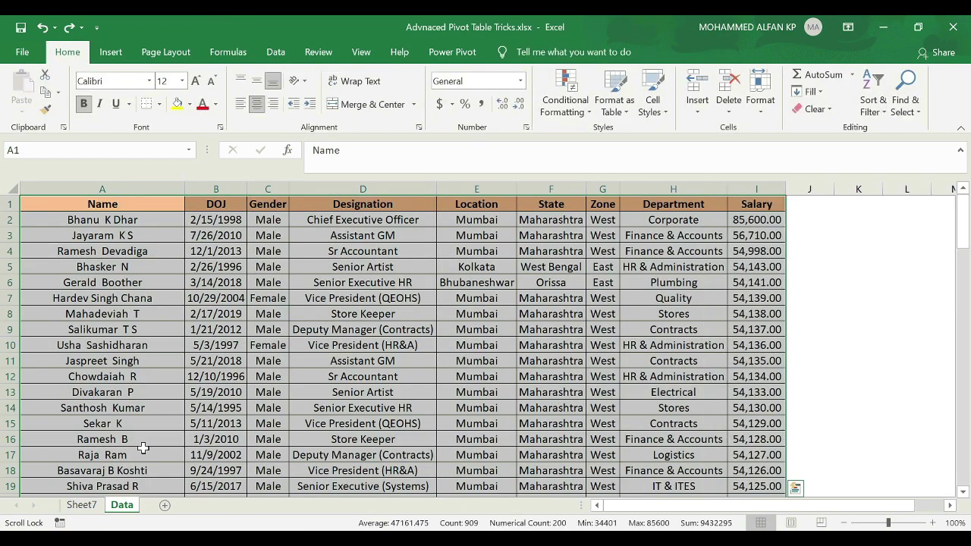
left_click(88, 506)
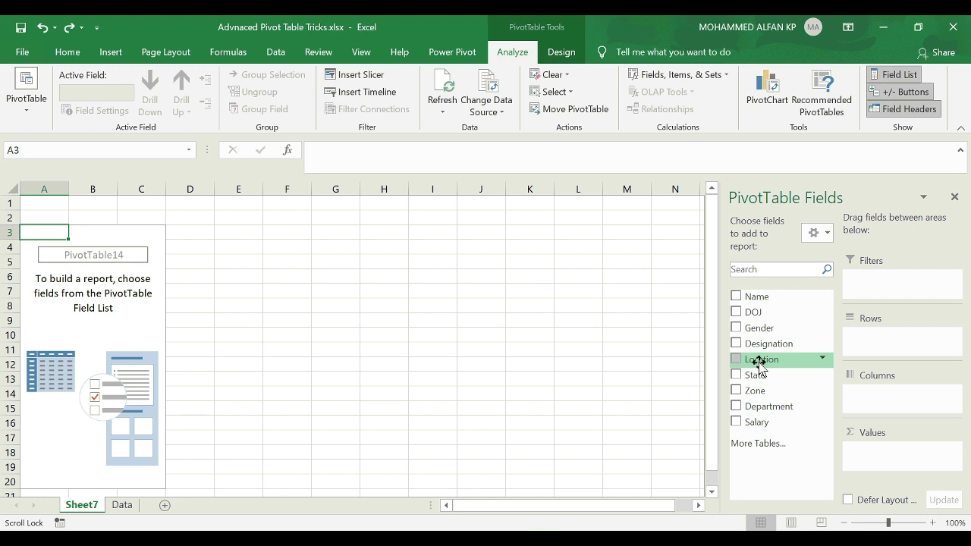
left_click_drag(758, 364, 886, 340)
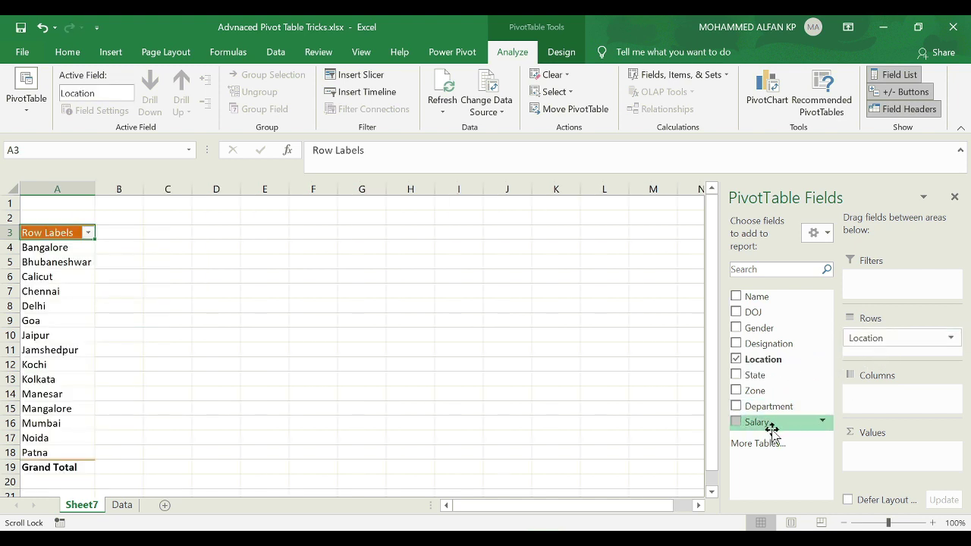
left_click_drag(769, 427, 885, 453)
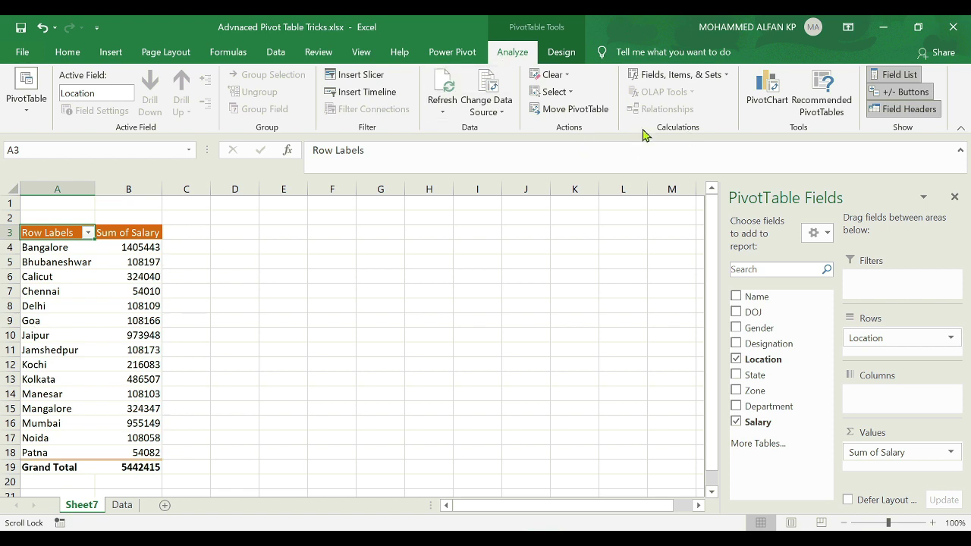
- Insert a calculated field named CTC with the formula =Salary*12 and inspect the Bangalore row
left_click(725, 76)
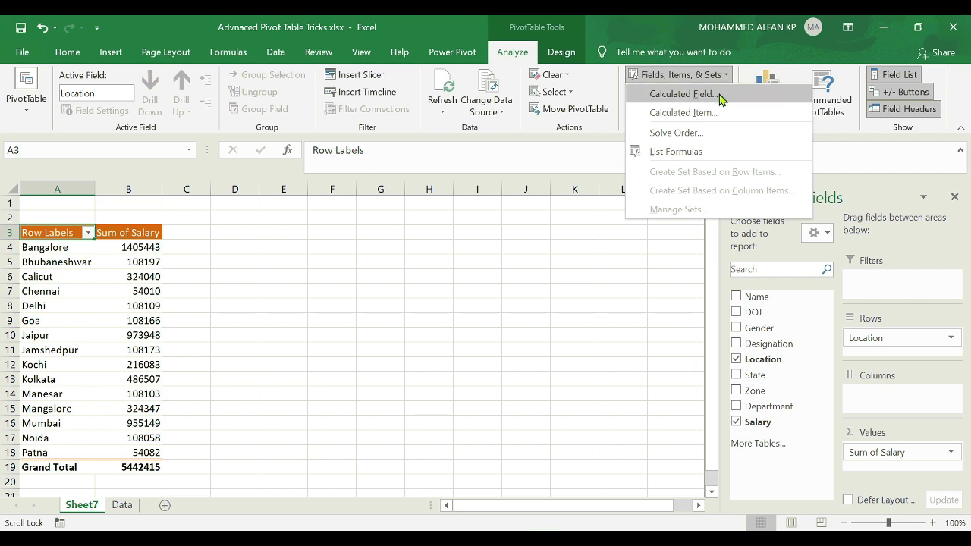
left_click(720, 97)
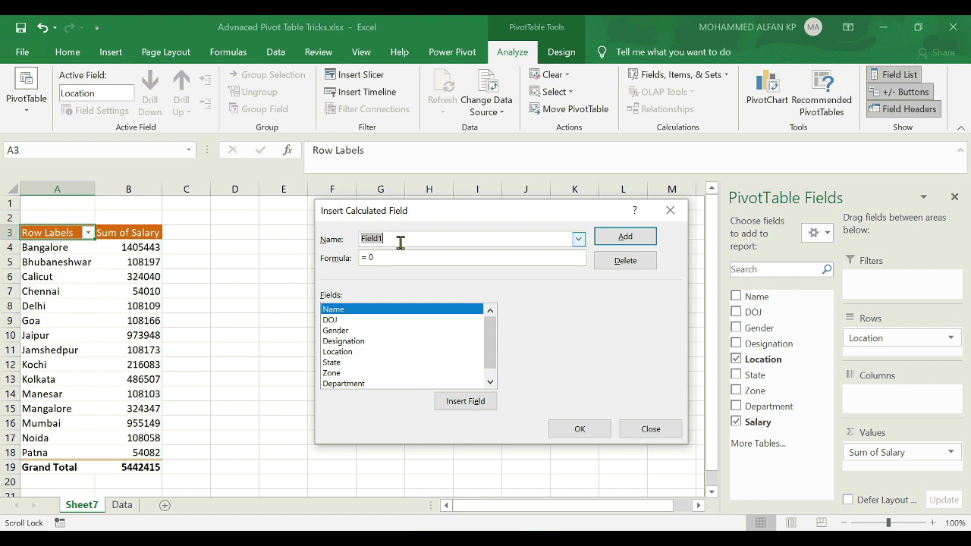
type("CTC")
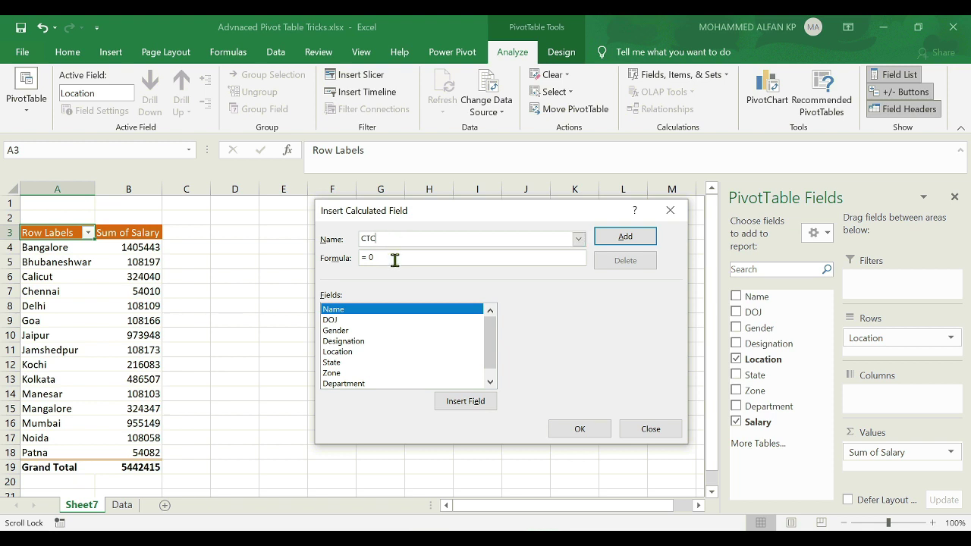
left_click_drag(395, 260, 364, 259)
key("BackSpace")
left_click_drag(491, 363, 491, 375)
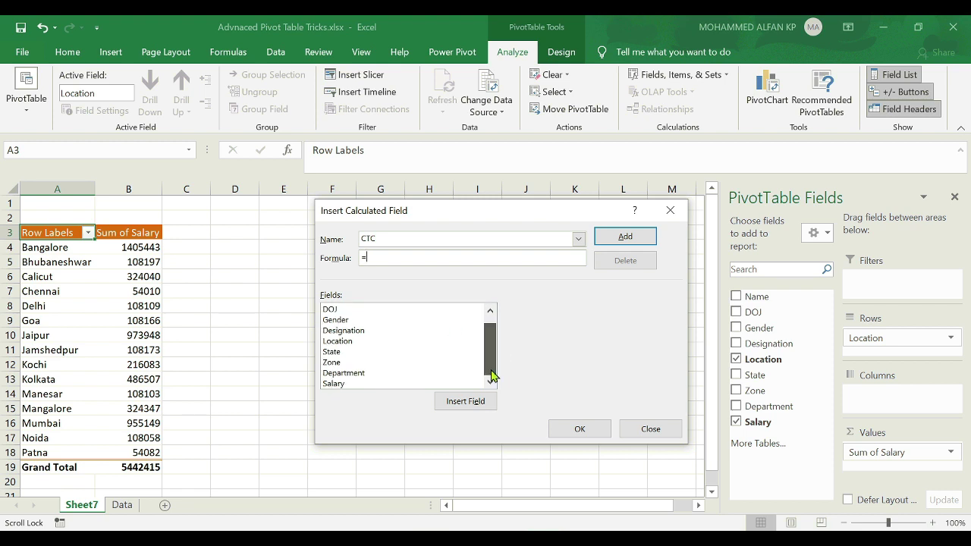
left_click(338, 383)
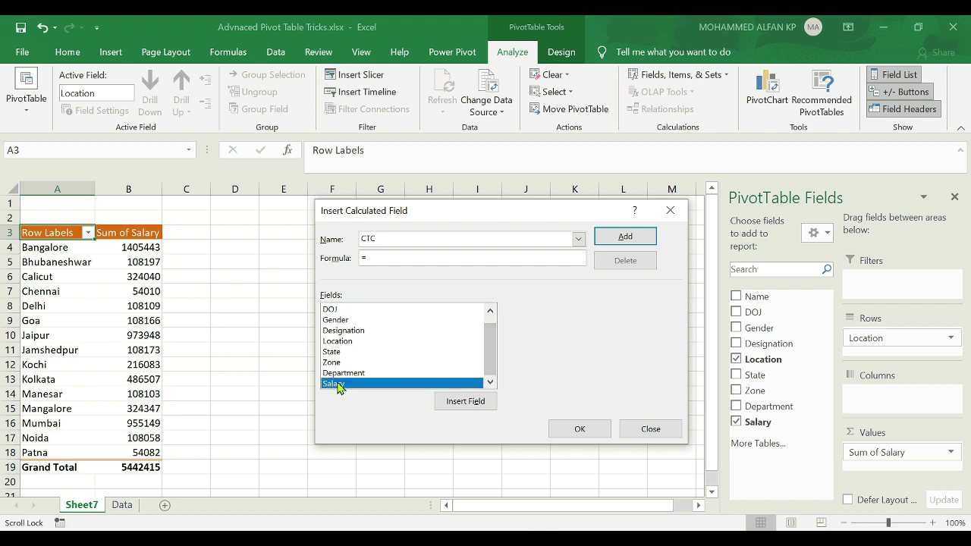
left_click(465, 402)
type("*12")
left_click(580, 429)
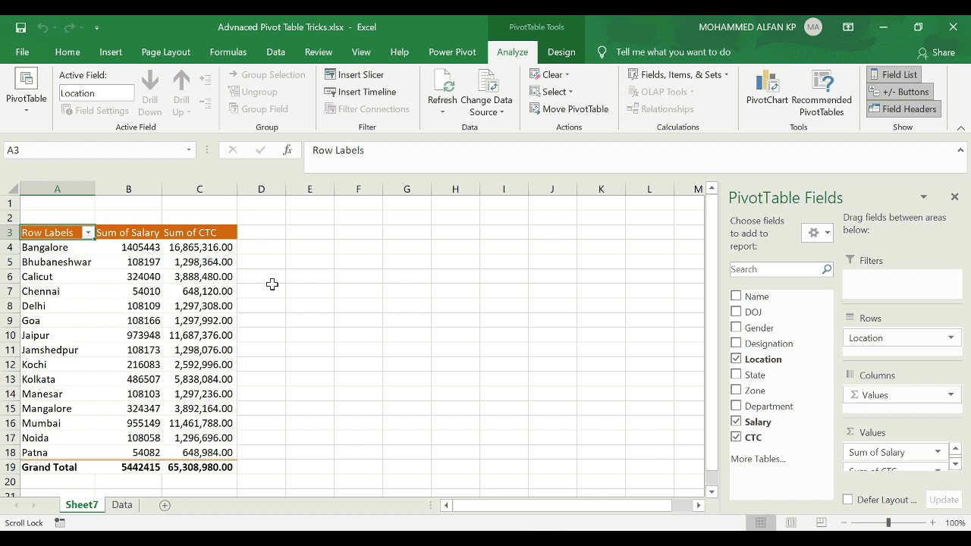
left_click(40, 250)
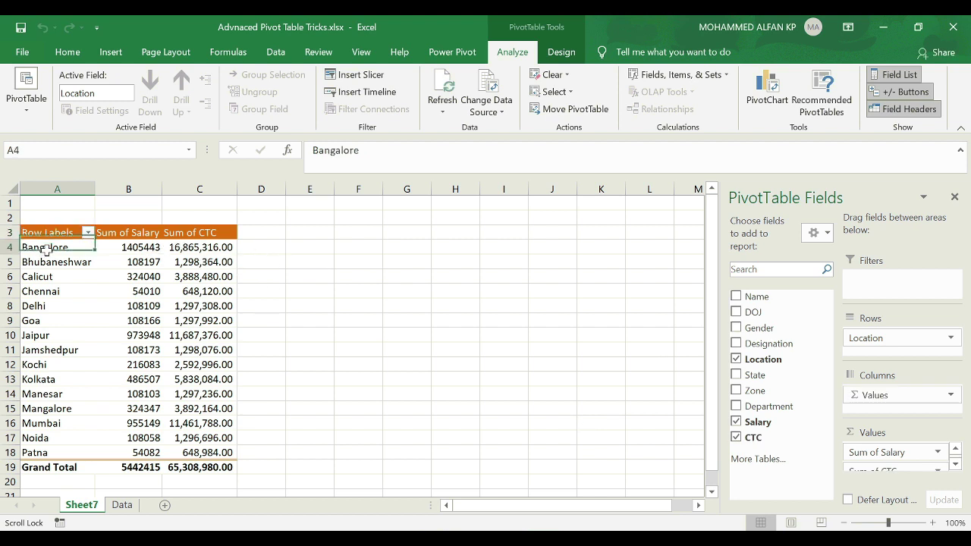
left_click(144, 247)
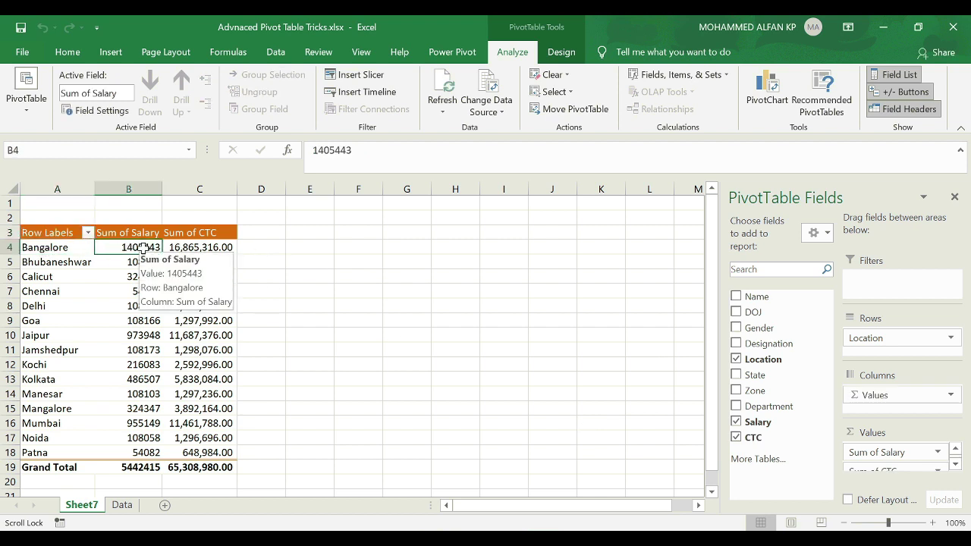
left_click(215, 248)
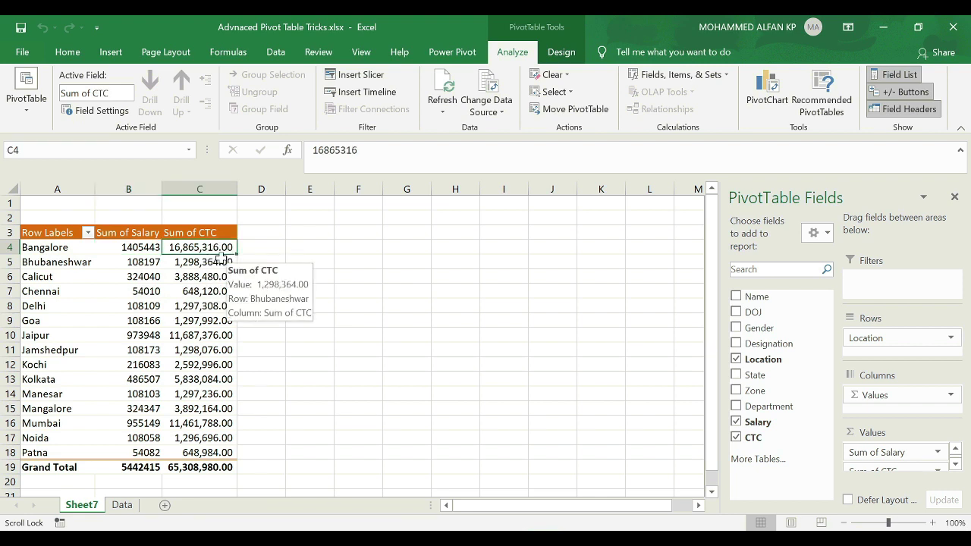
left_click(690, 77)
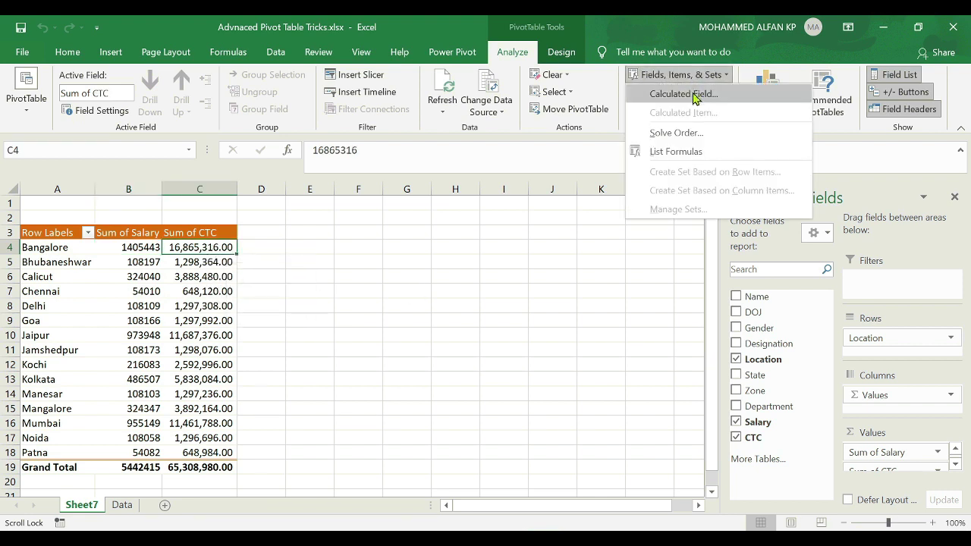
left_click(686, 93)
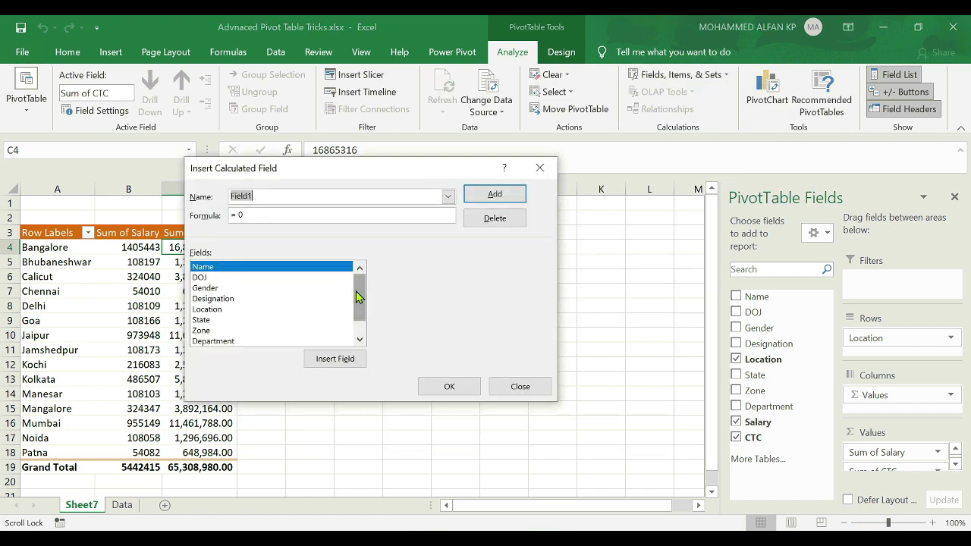
scroll(289, 329, "down", 1)
left_click(266, 217)
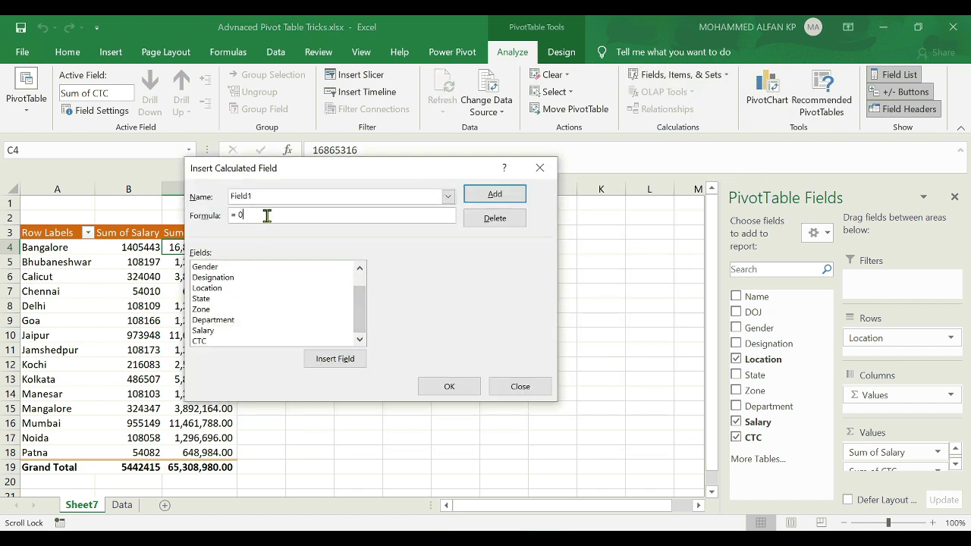
left_click_drag(303, 168, 368, 168)
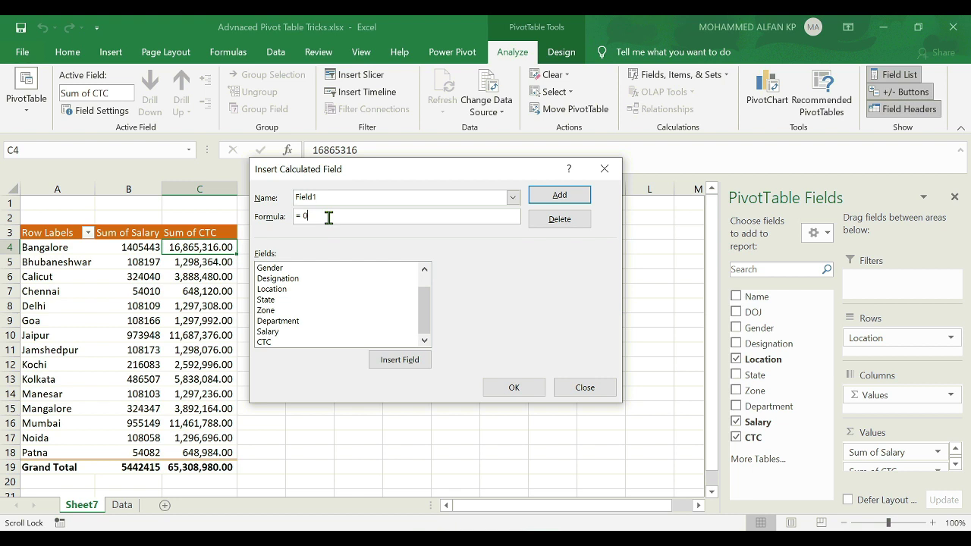
left_click(605, 169)
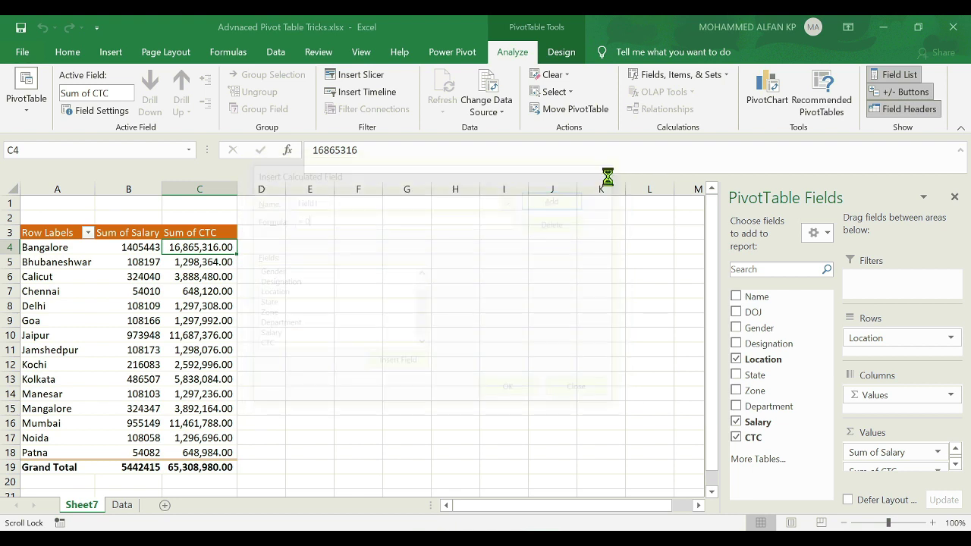